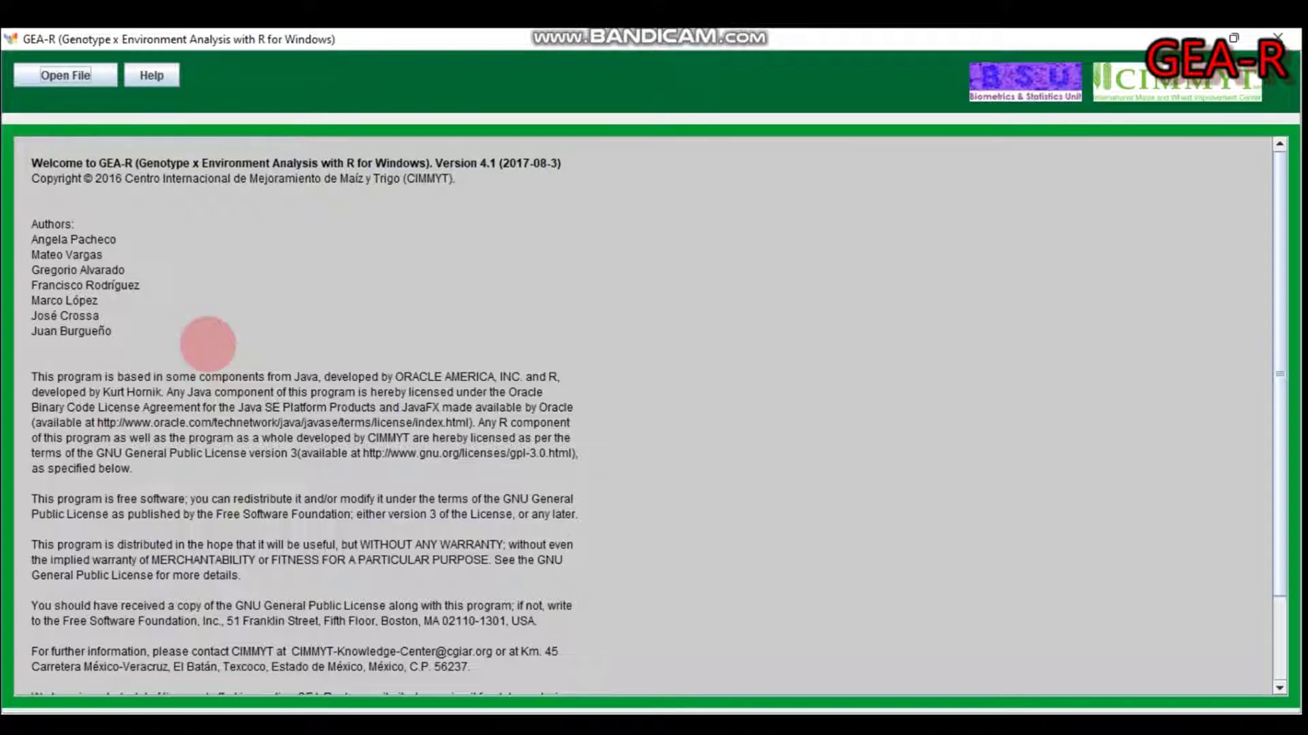
- Open the w.csv yield file from the Desktop, loading its ENV, GEN, REP, GY and HM columns
left_click(68, 75)
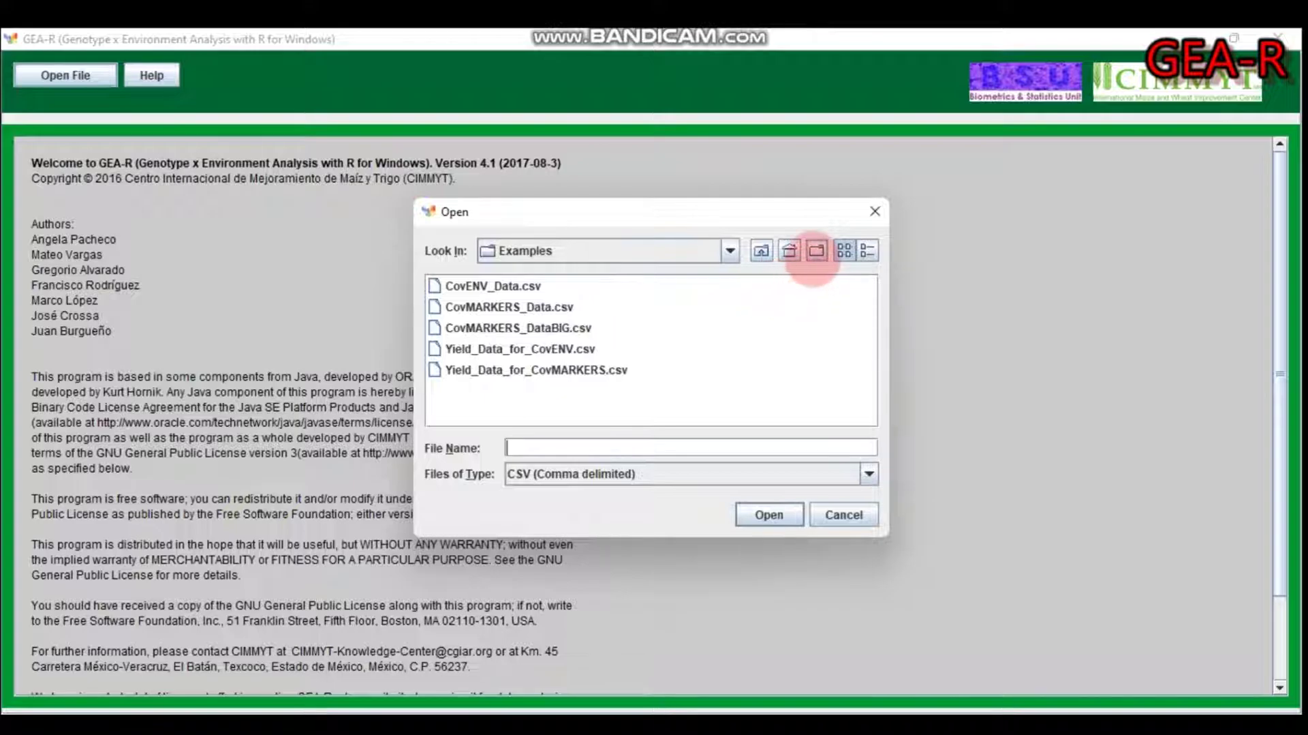
left_click(815, 253)
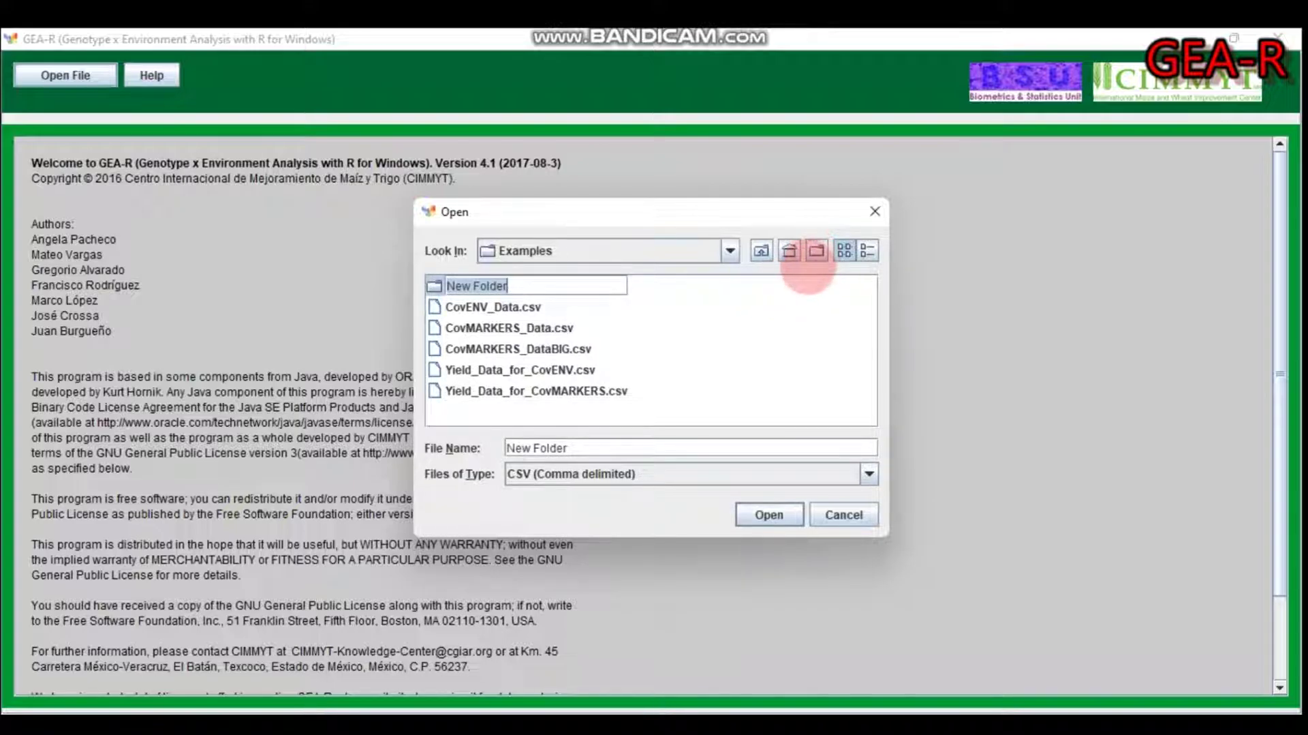
left_click(790, 251)
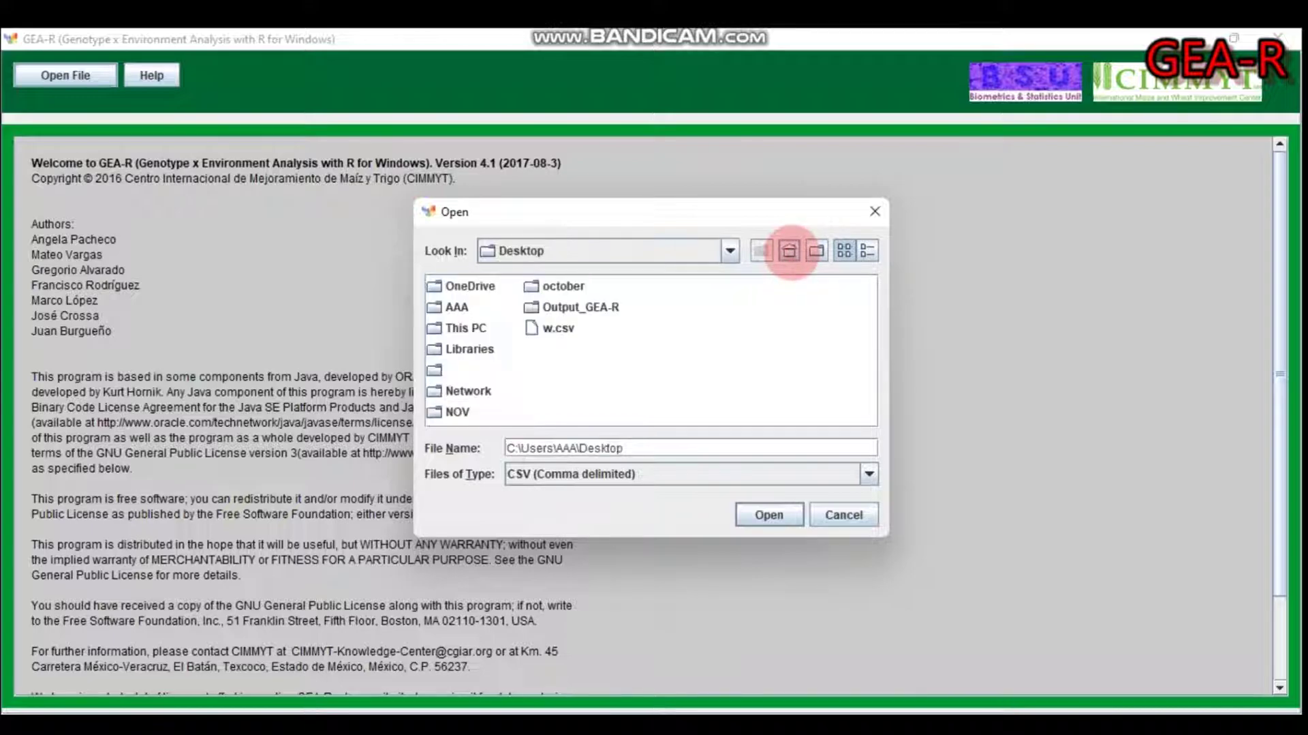
left_click(554, 329)
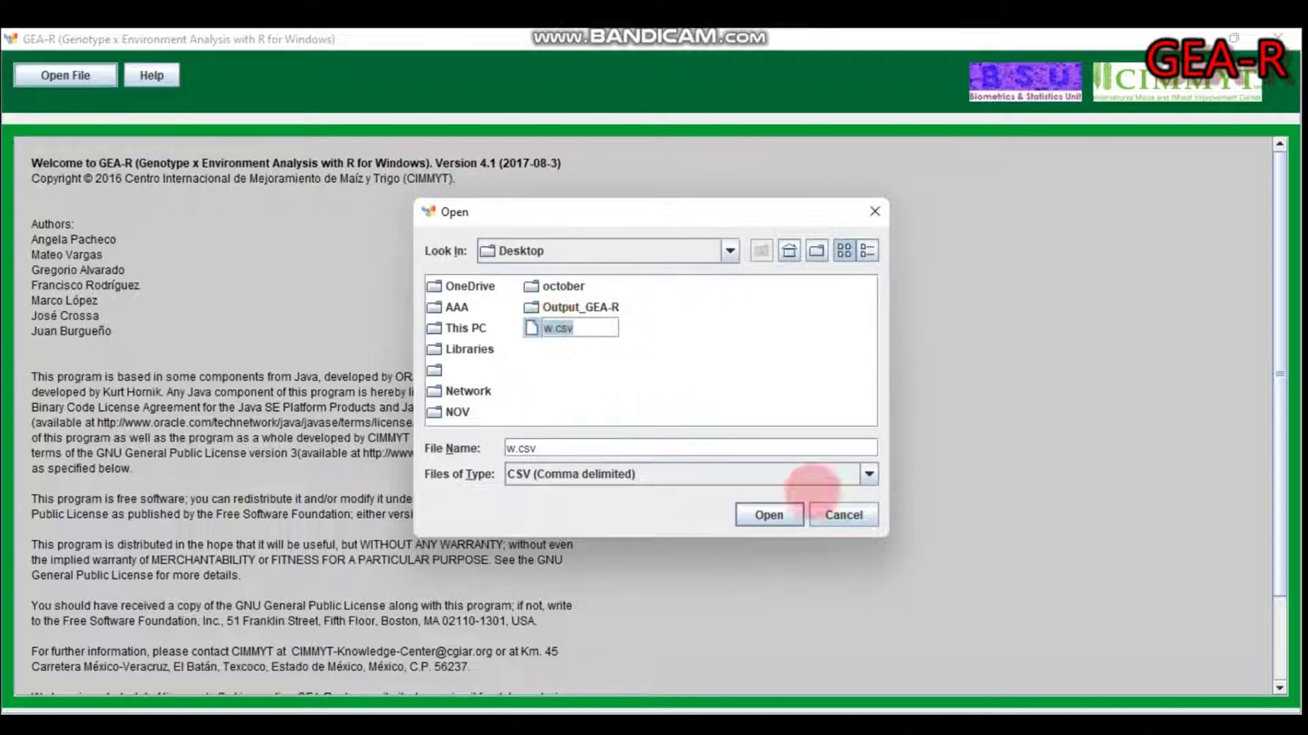
left_click(769, 514)
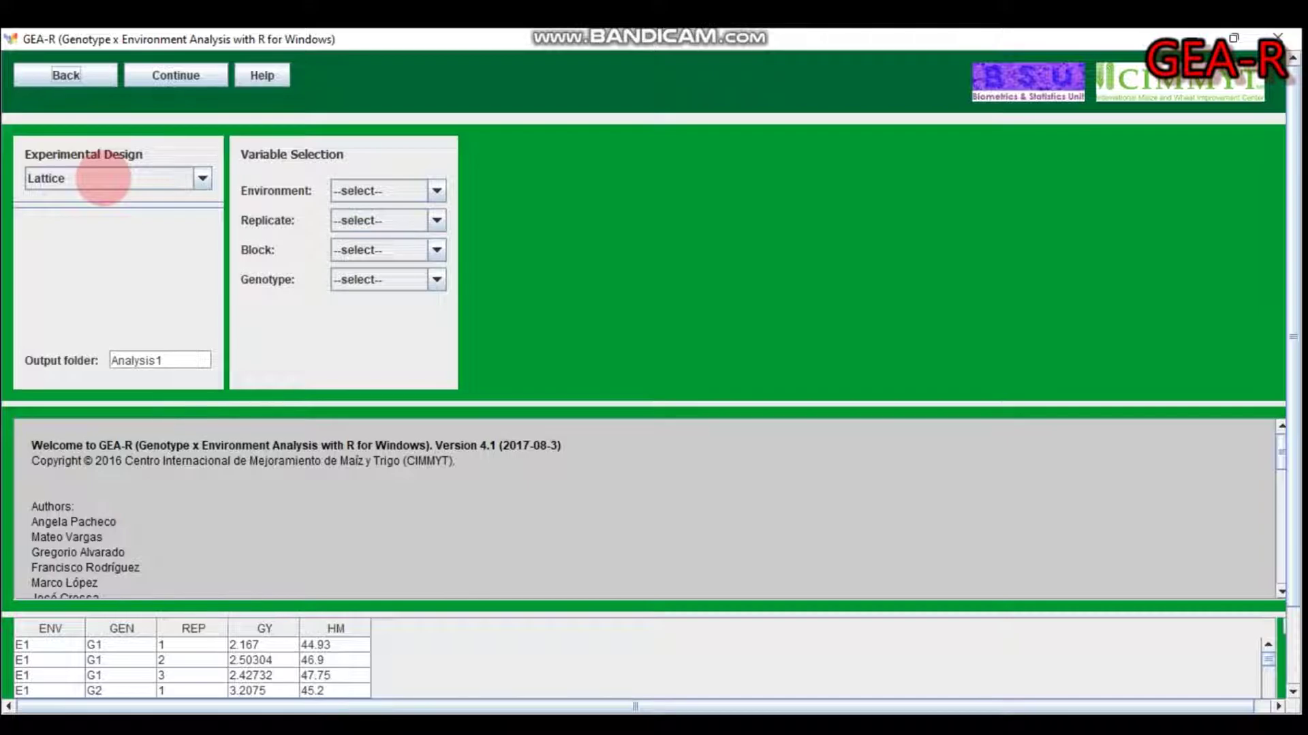
- Choose a Randomized Complete Blocks design with ENV as environment, REP as replicate and GEN as genotype
left_click(103, 178)
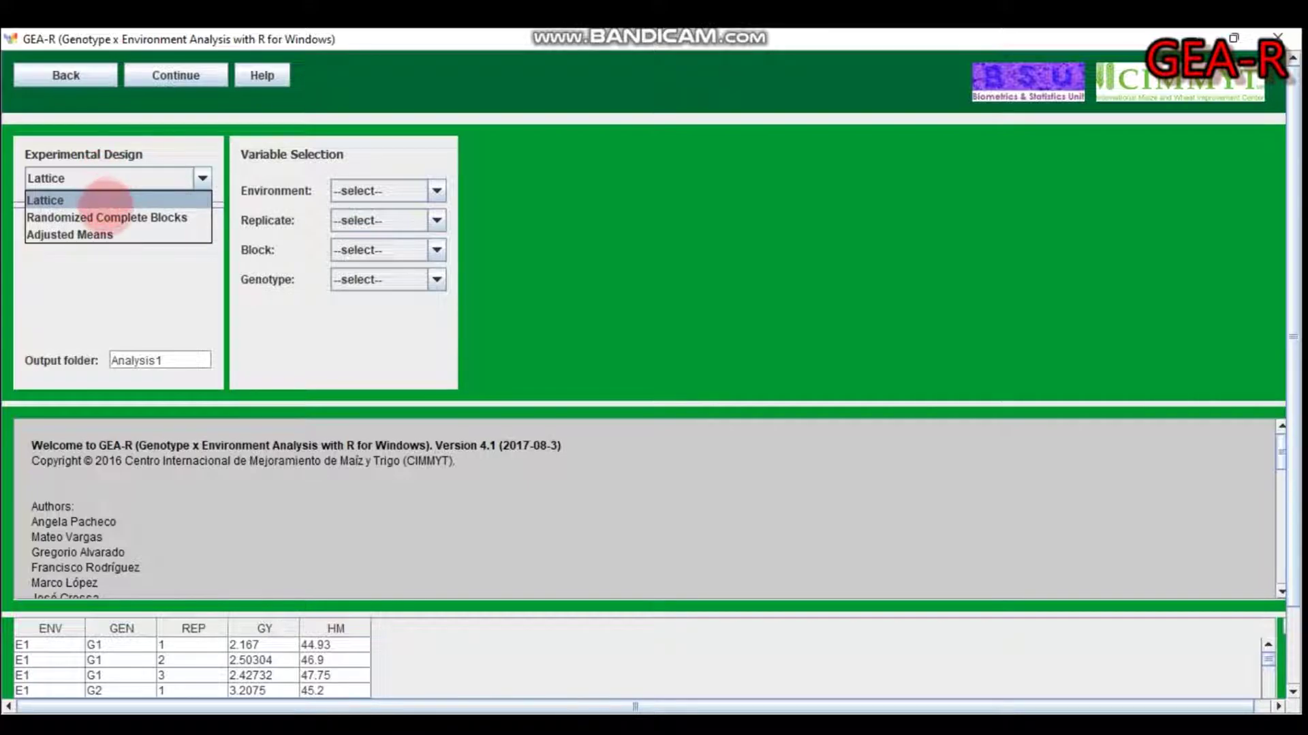
left_click(107, 216)
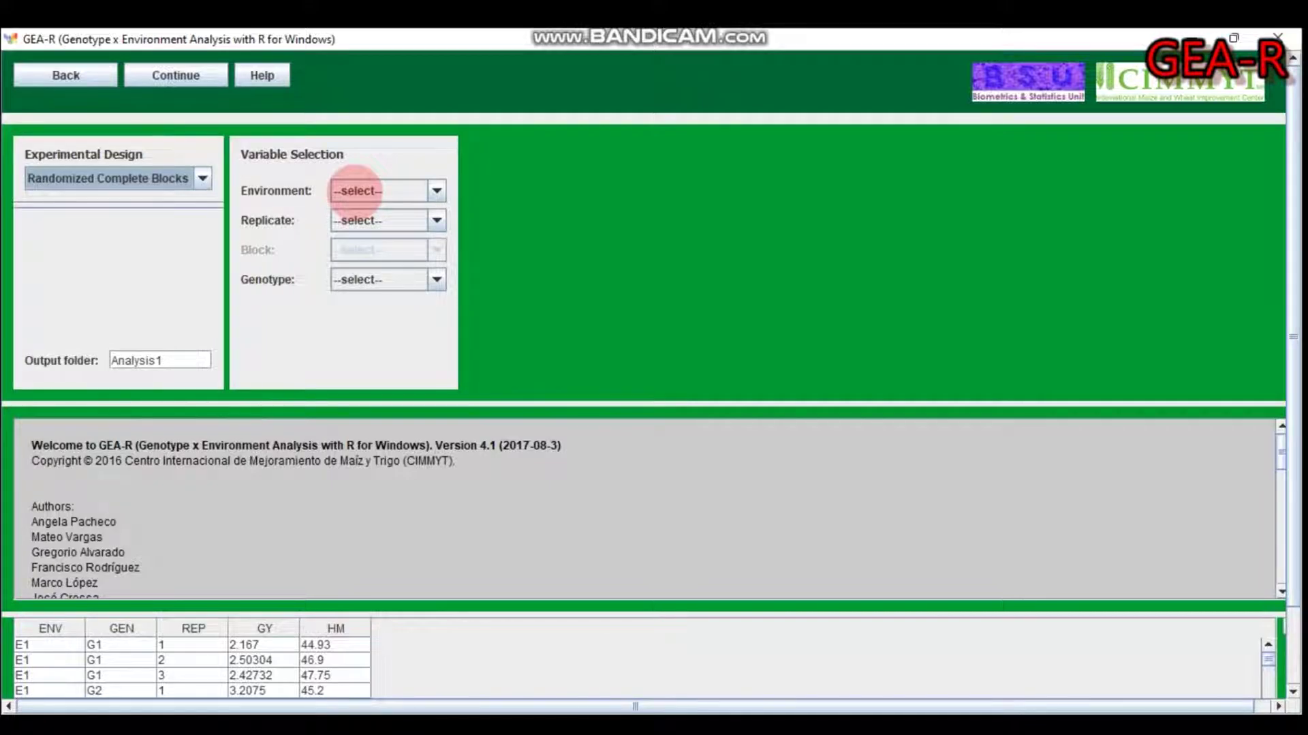
left_click(355, 191)
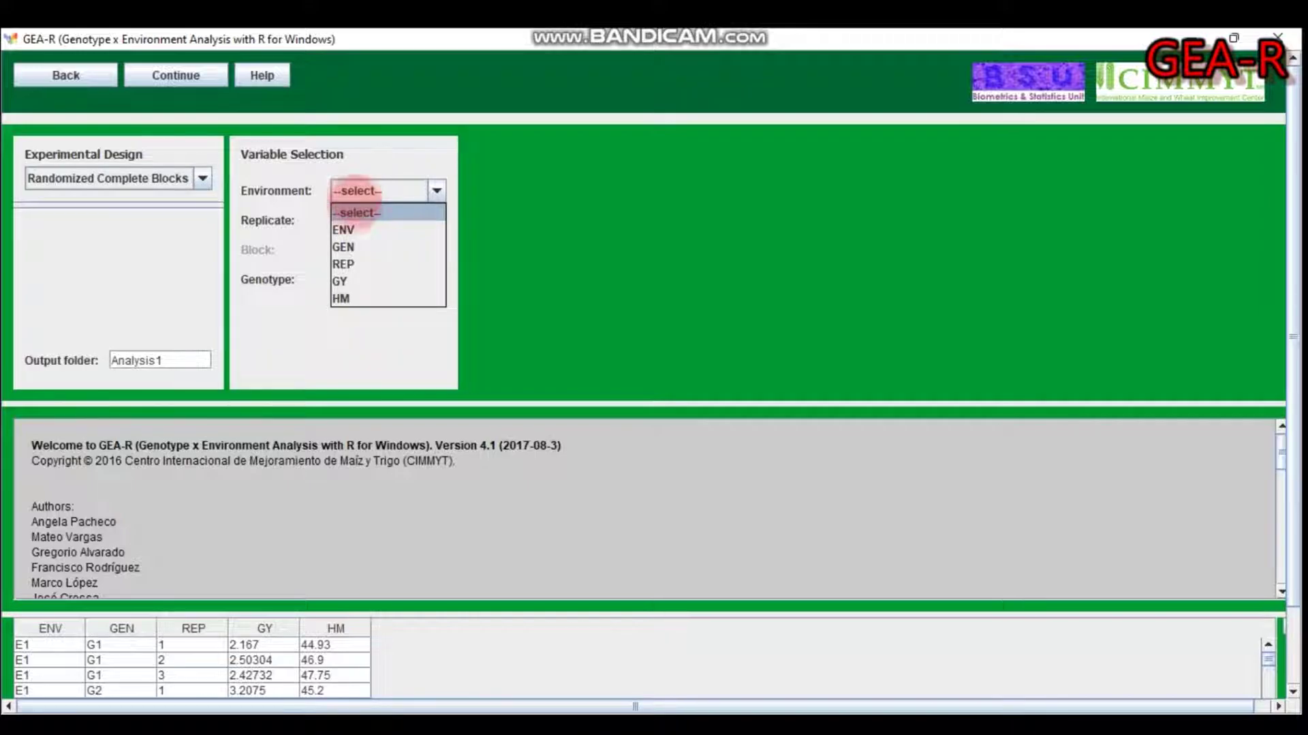
left_click(354, 229)
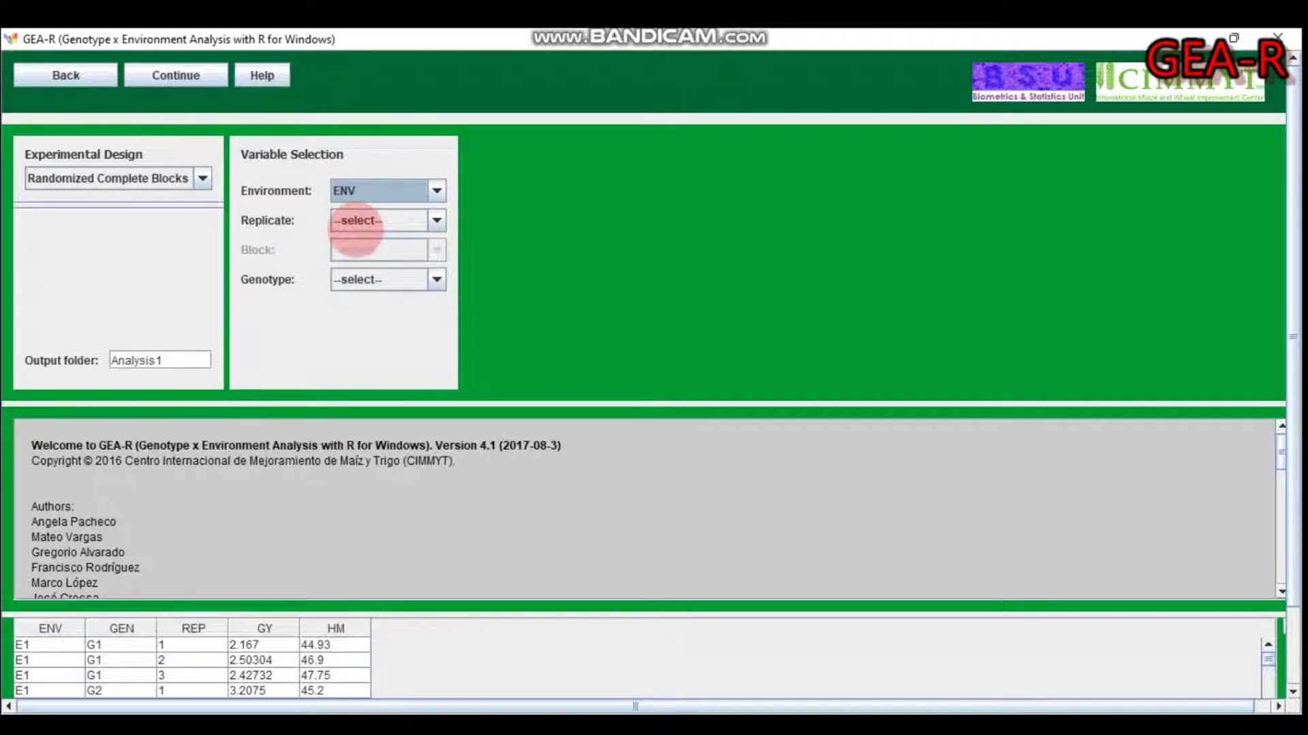
left_click(349, 219)
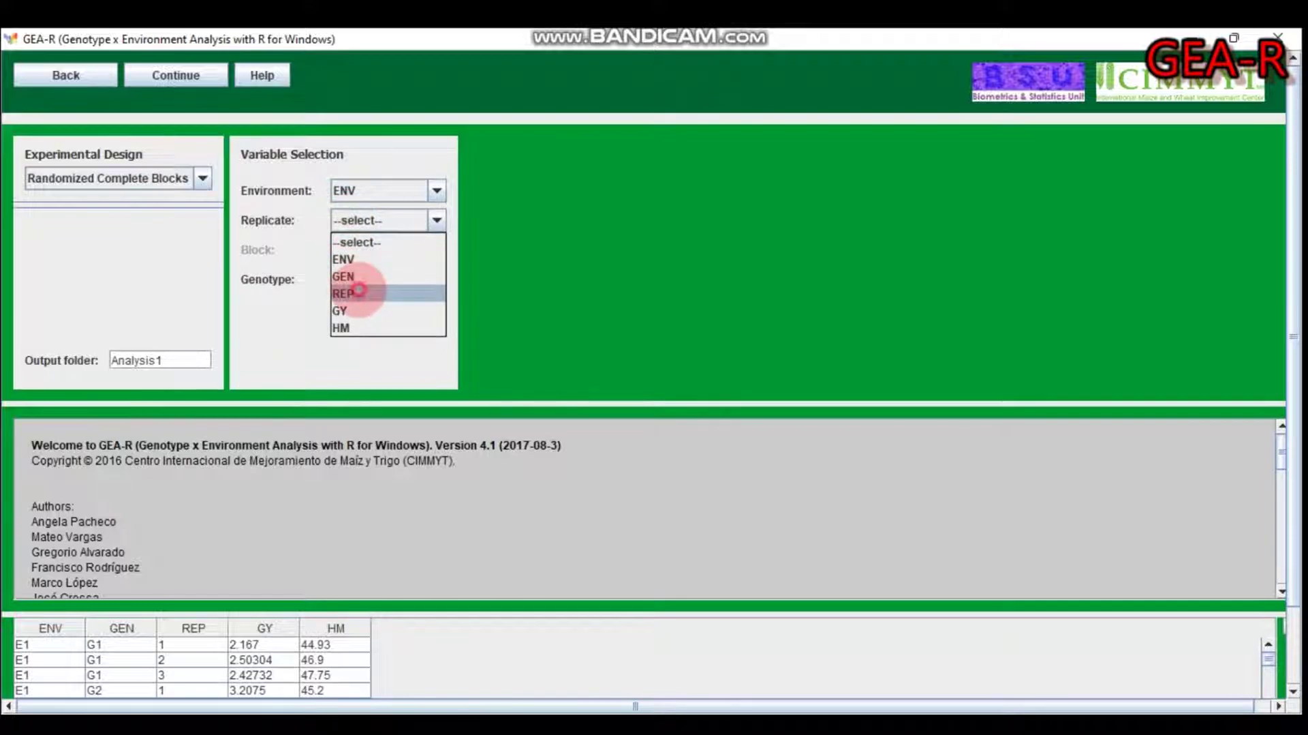
left_click(357, 293)
left_click(354, 279)
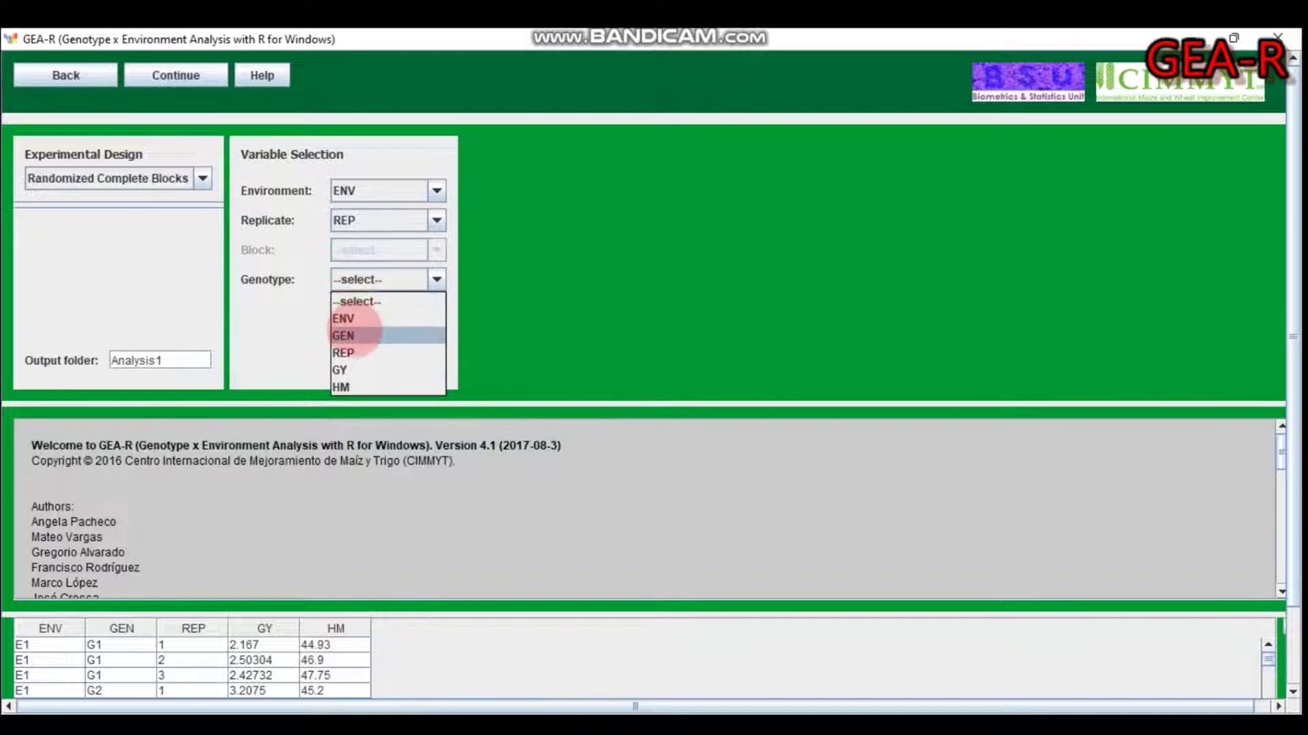
left_click(354, 335)
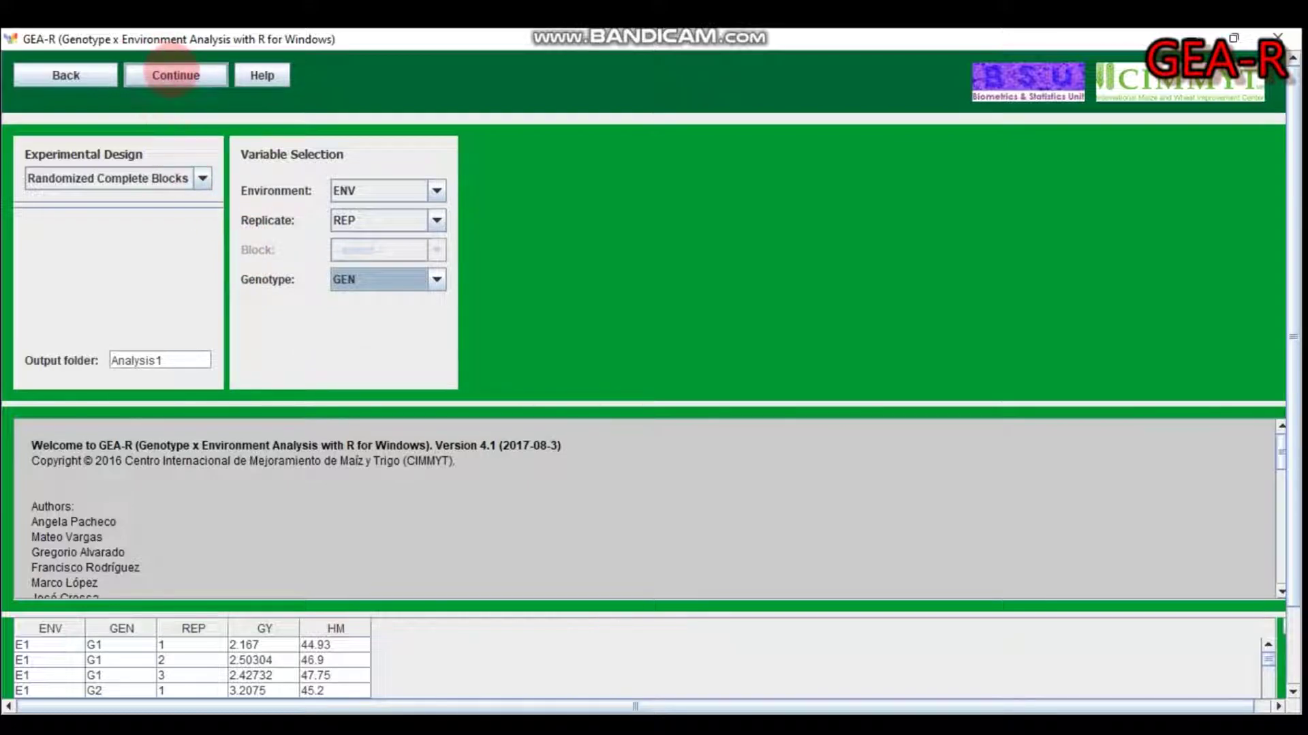
- Proceed past the overwrite prompt and rename the output folder from Analysis1 to Wako
left_click(174, 75)
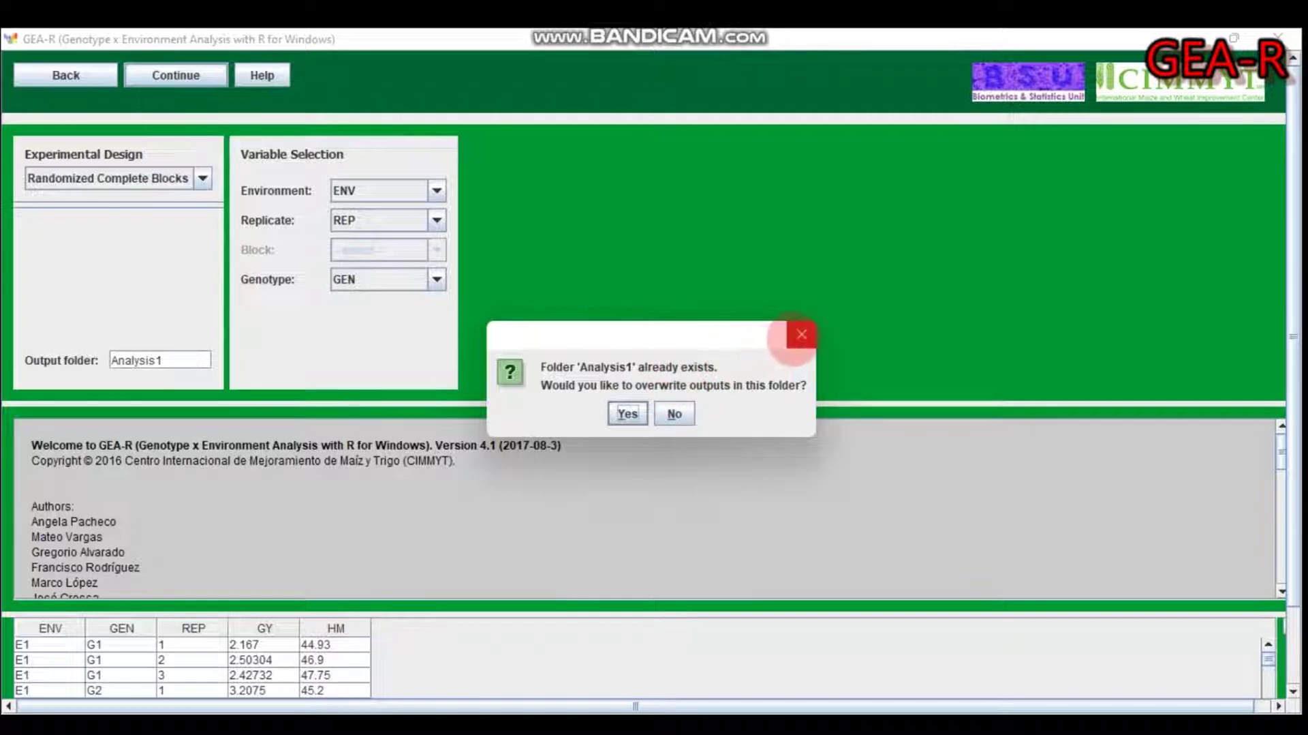
left_click(802, 334)
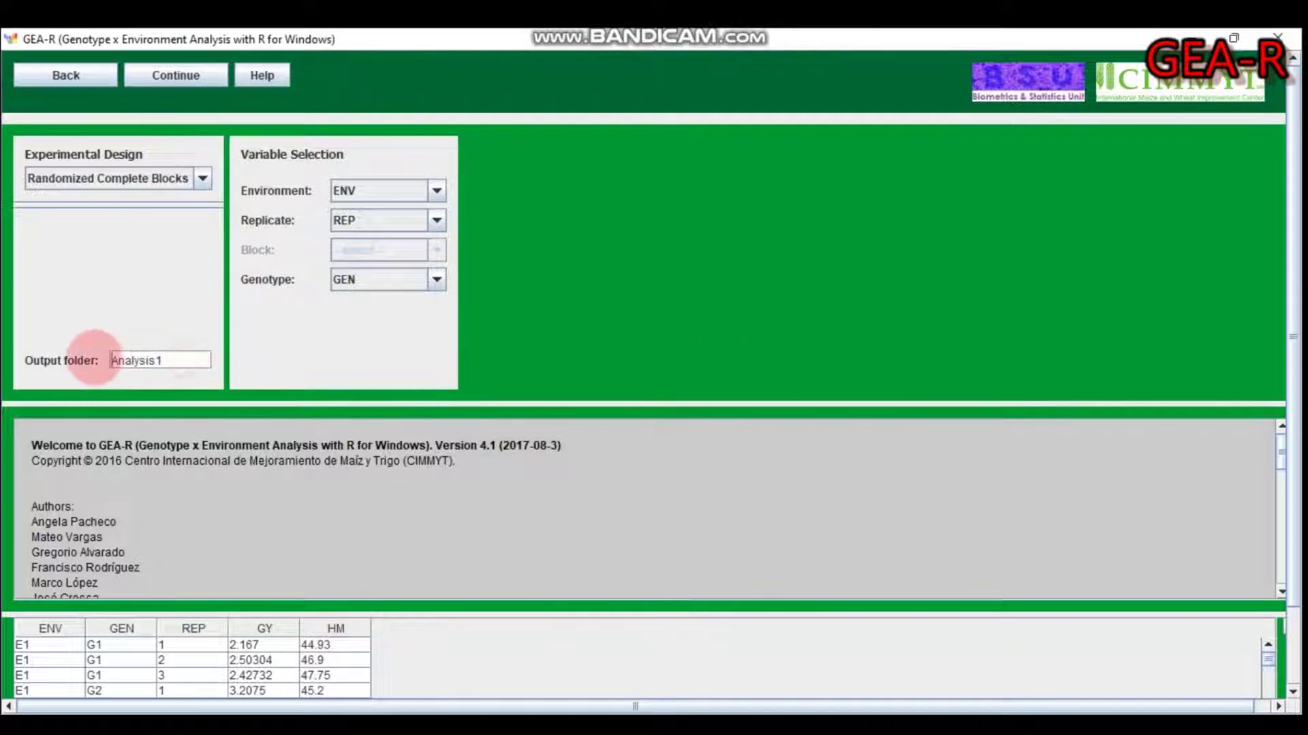
left_click_drag(170, 359, 107, 359)
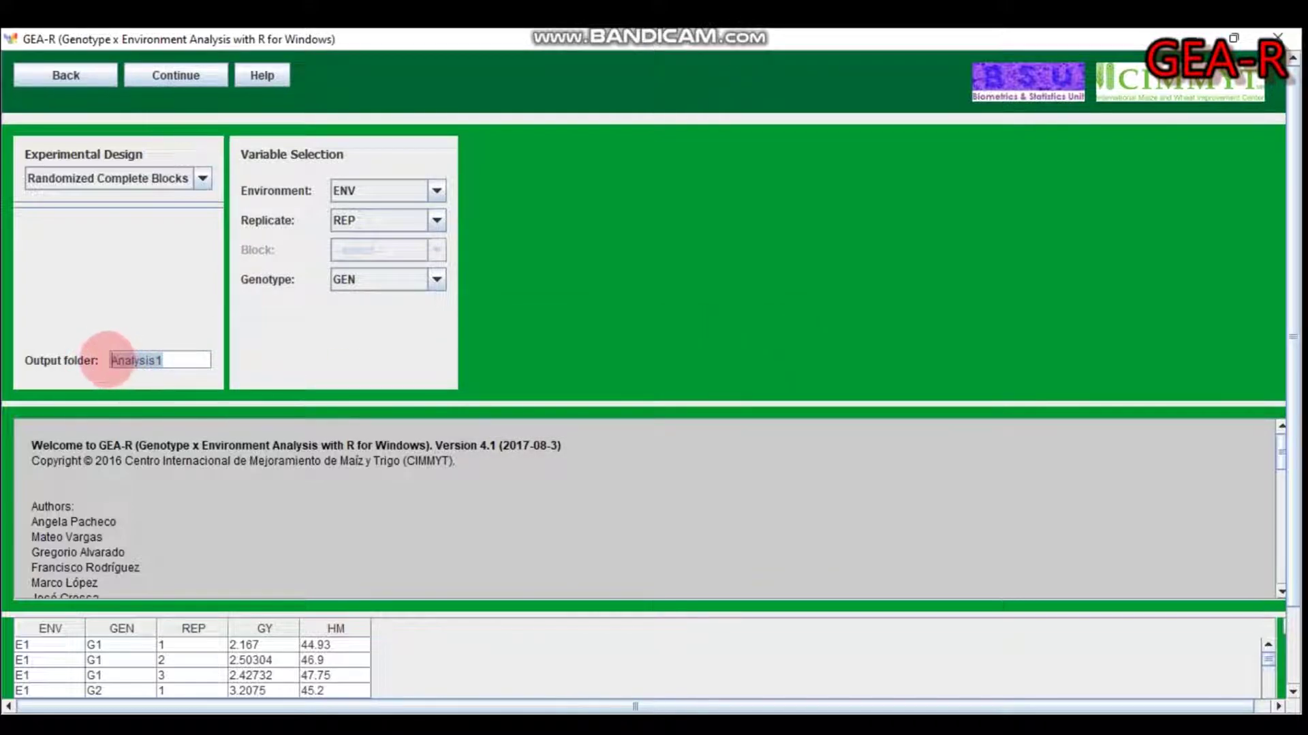
type("Wako")
- Select all environments E1–E9 and GY as the only response variable
left_click(176, 75)
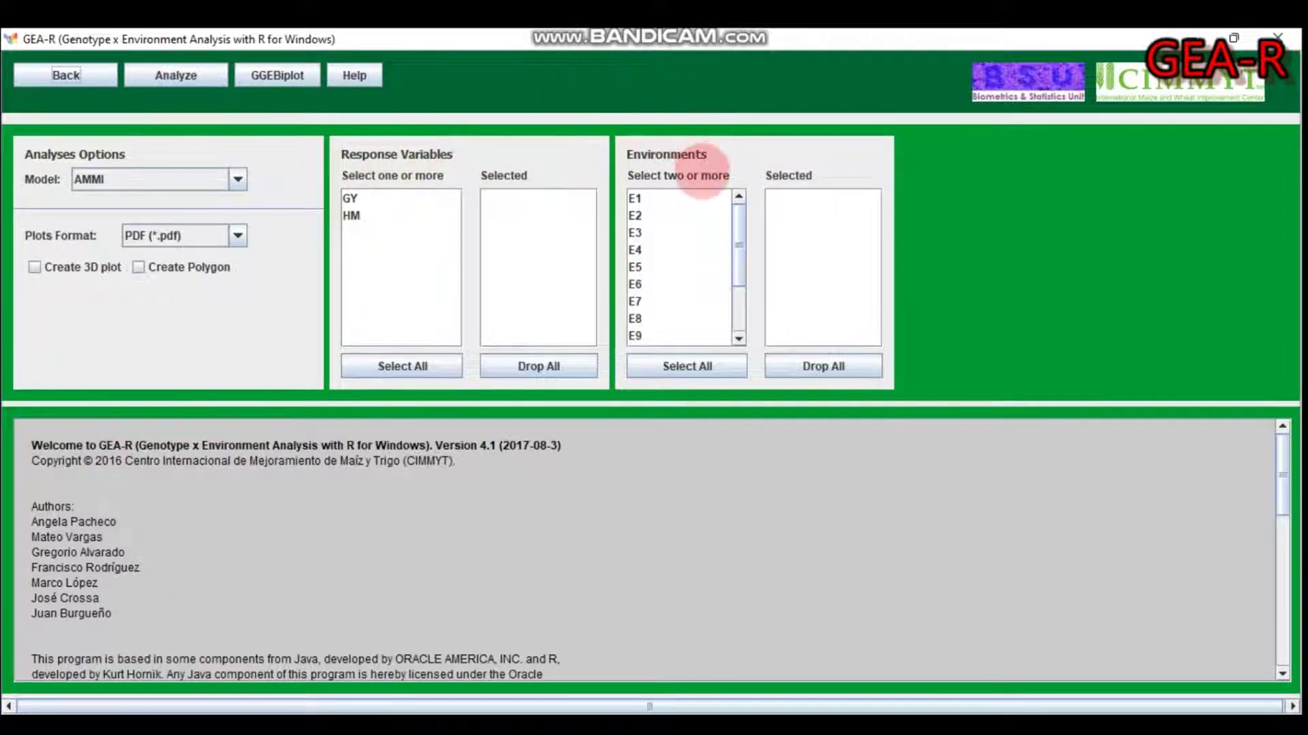
left_click(668, 365)
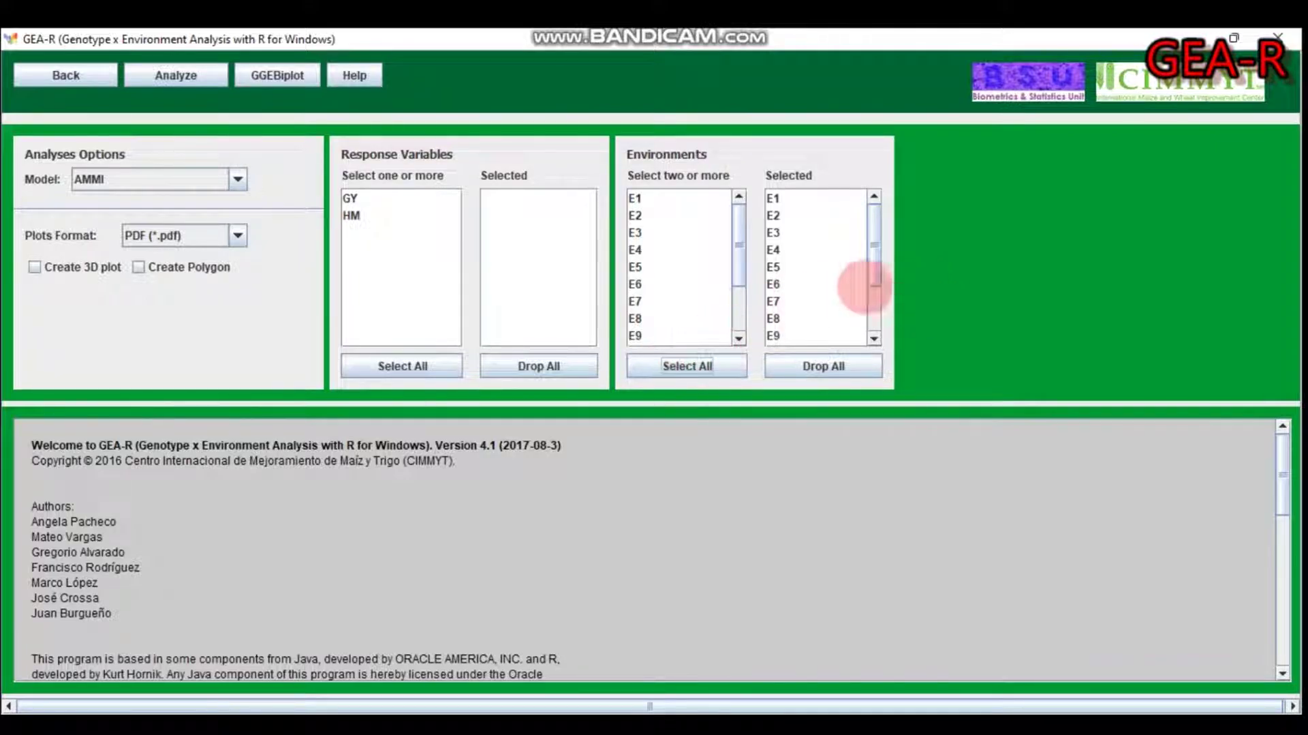
double_click(787, 287)
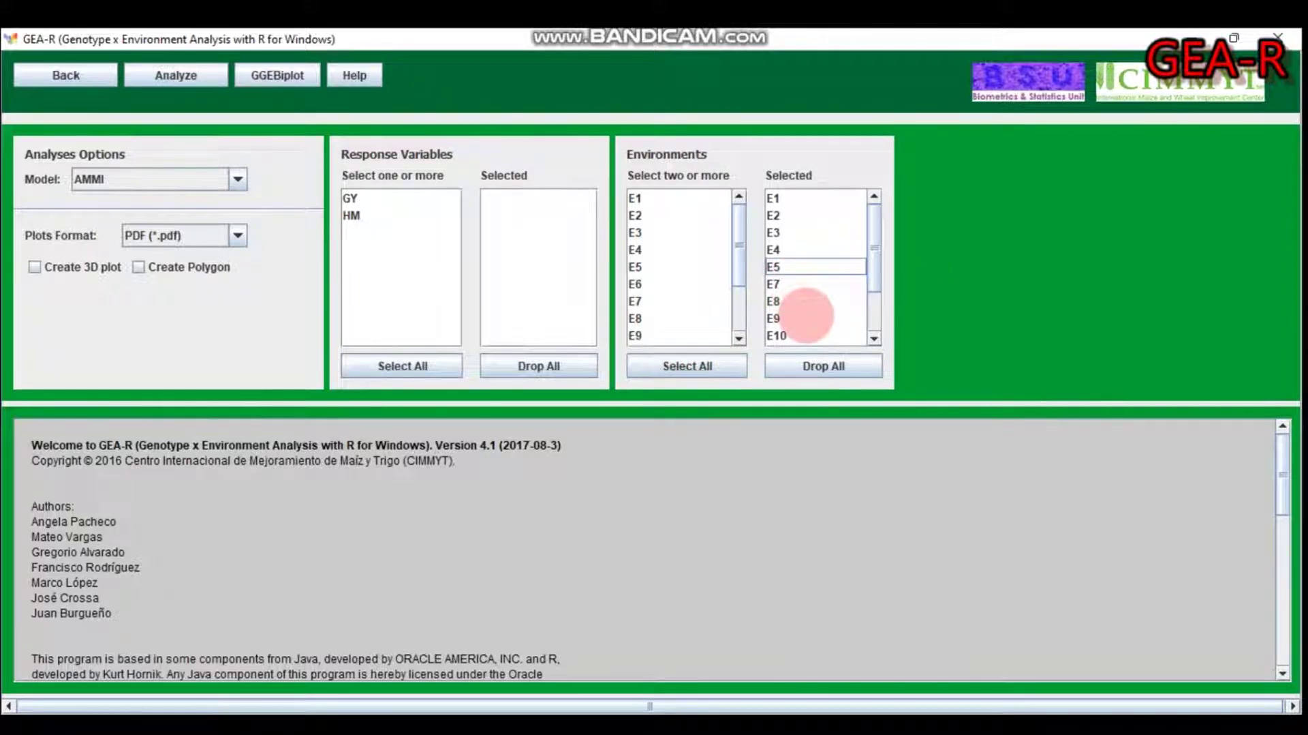
left_click(818, 364)
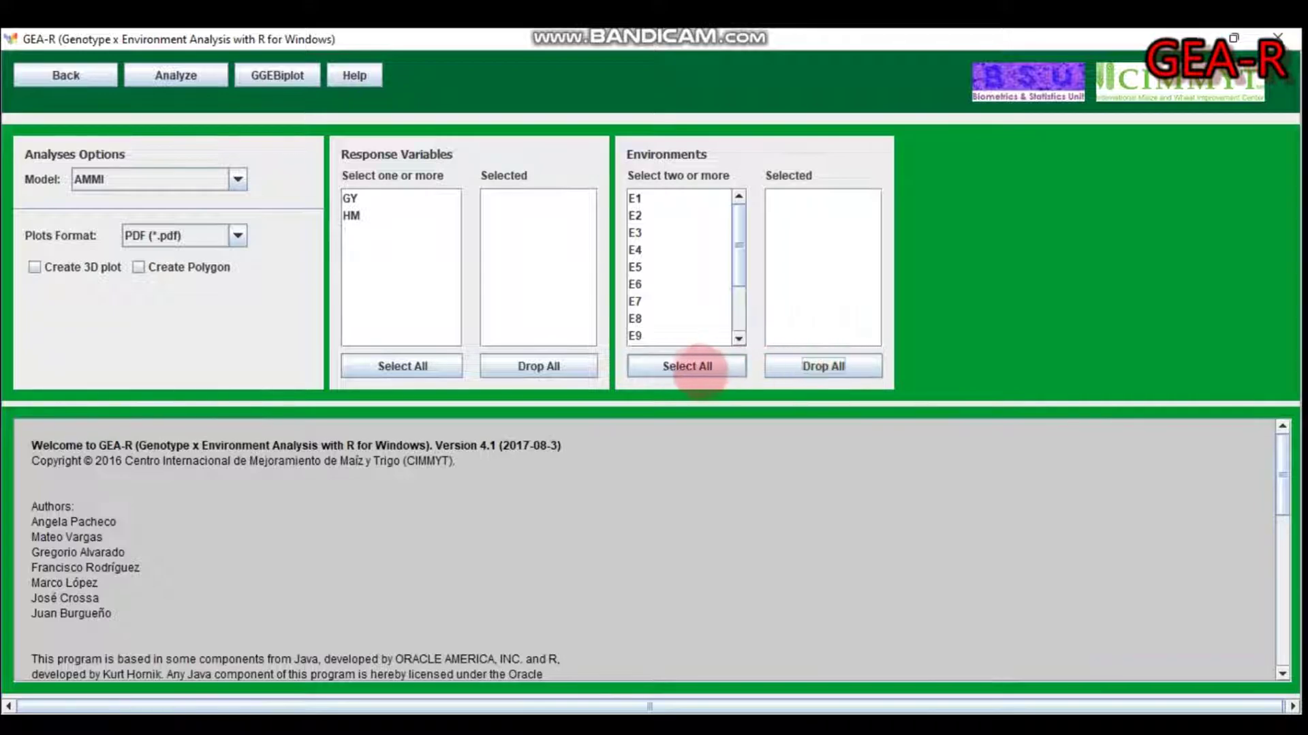
left_click(687, 366)
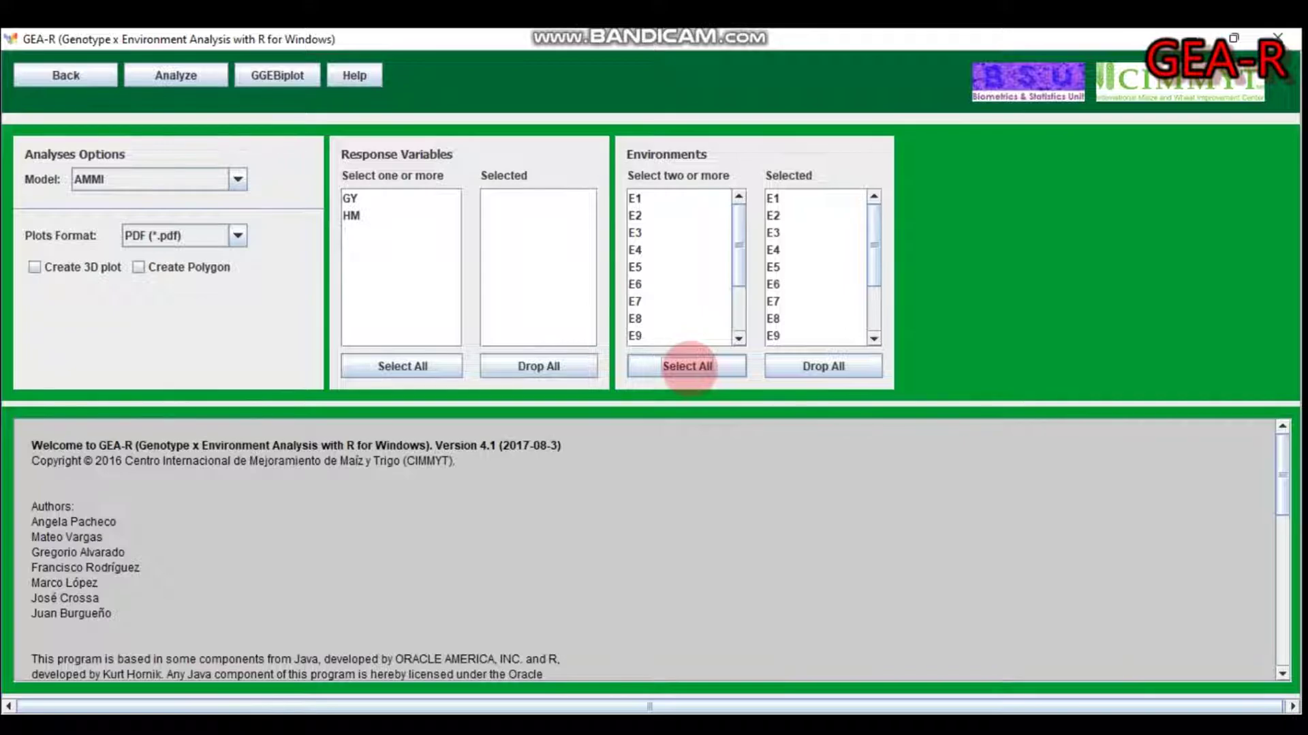
left_click(352, 198)
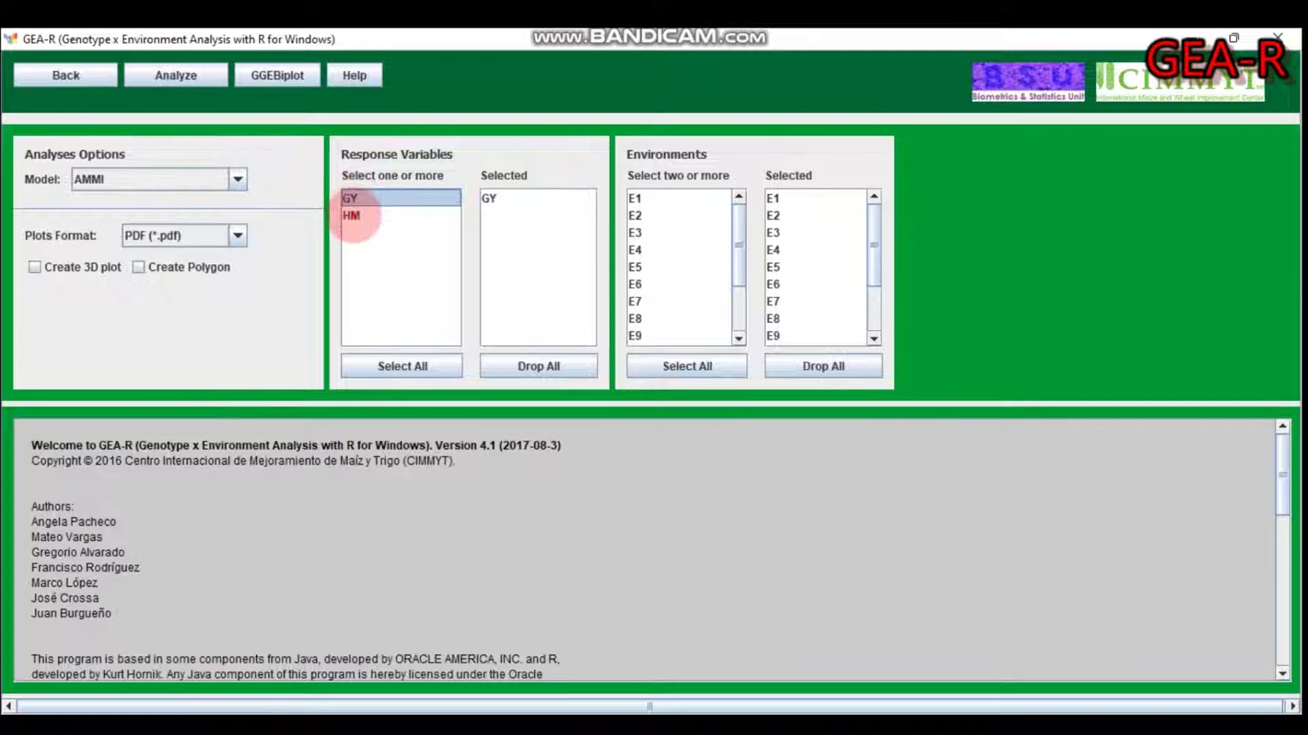
left_click(352, 216)
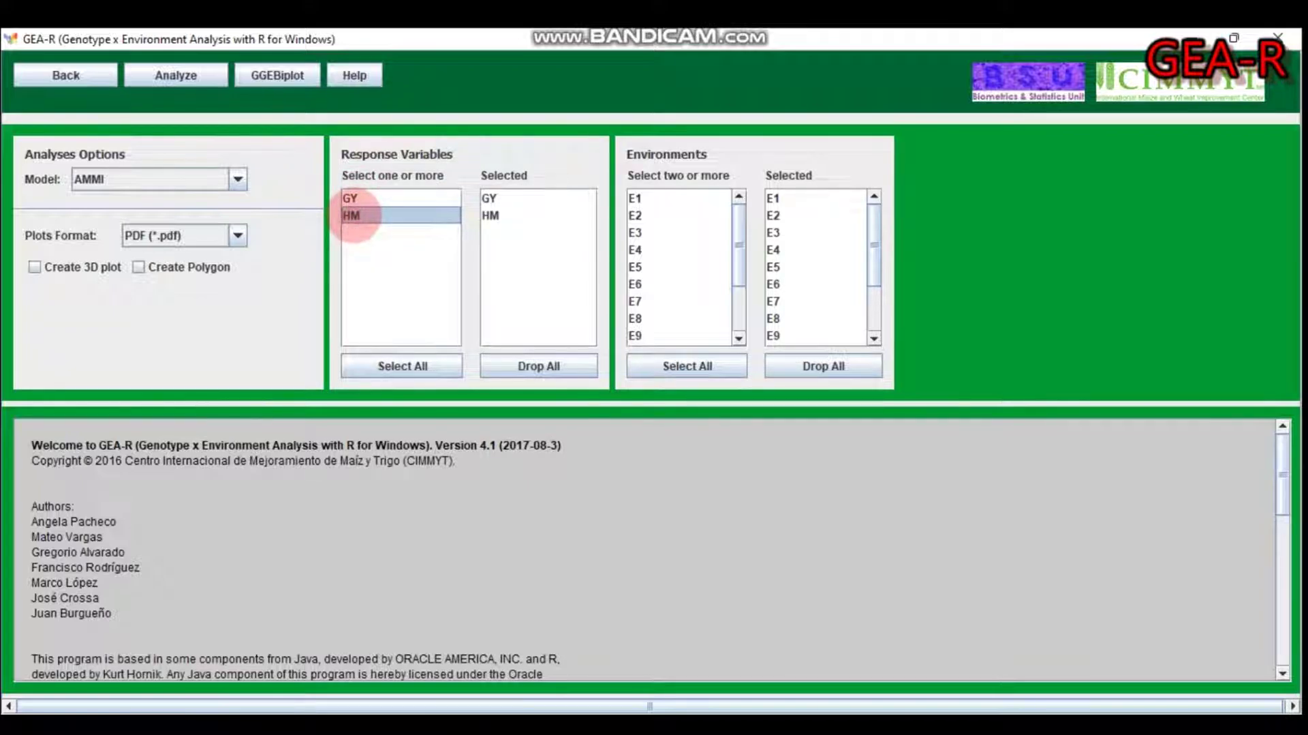
left_click(518, 366)
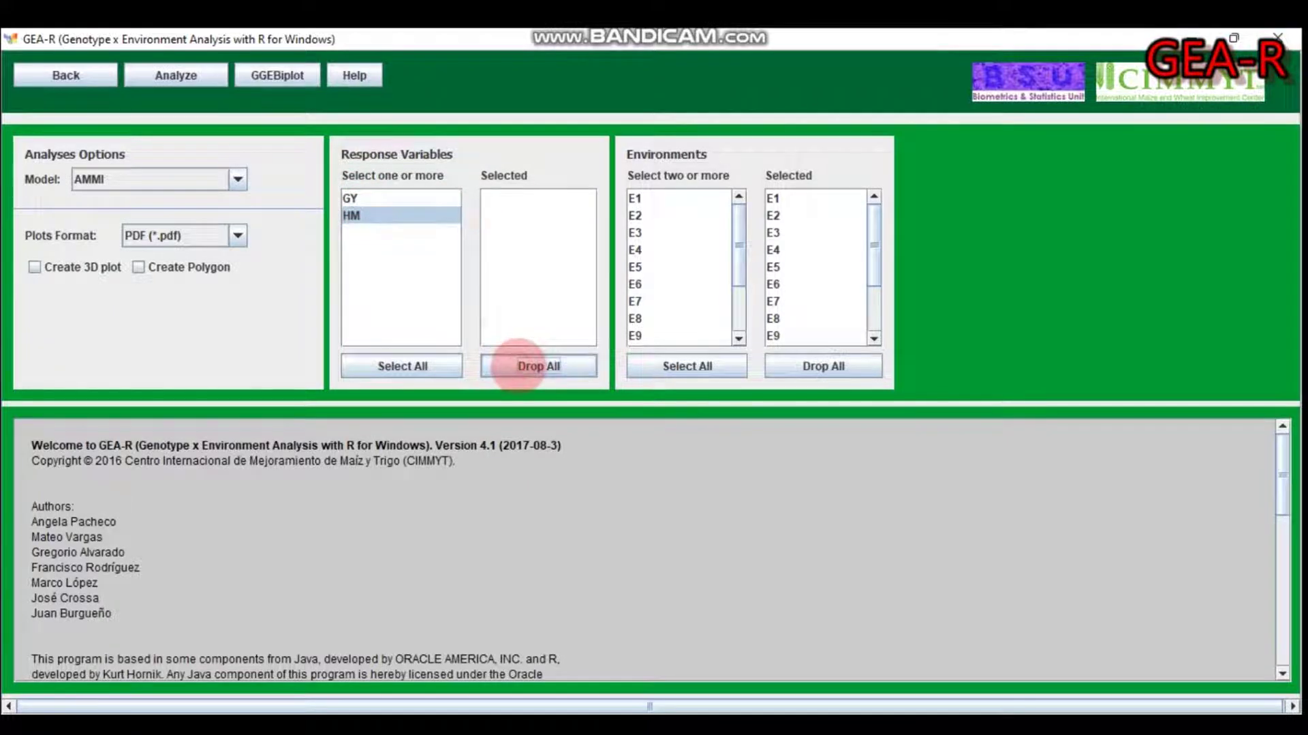
left_click(350, 197)
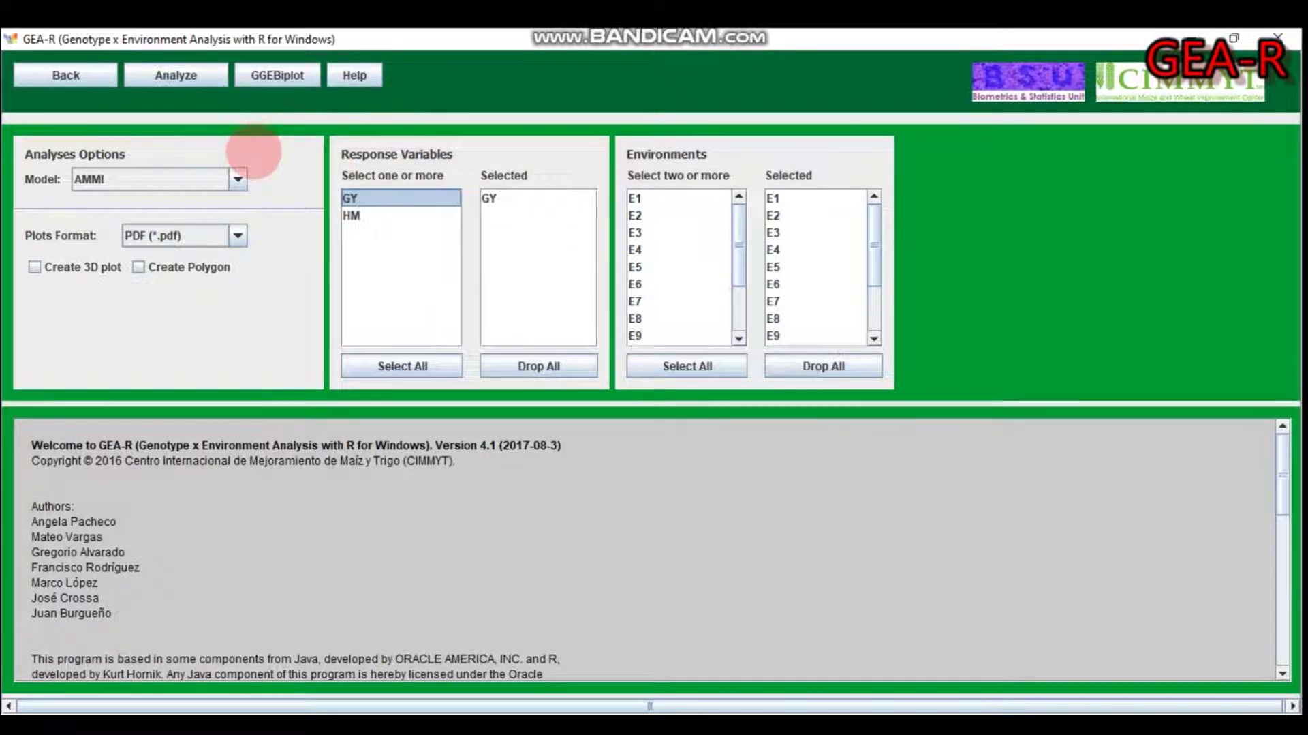
- Keep the AMMI model and enable the 3D plot and polygon outputs
left_click(238, 177)
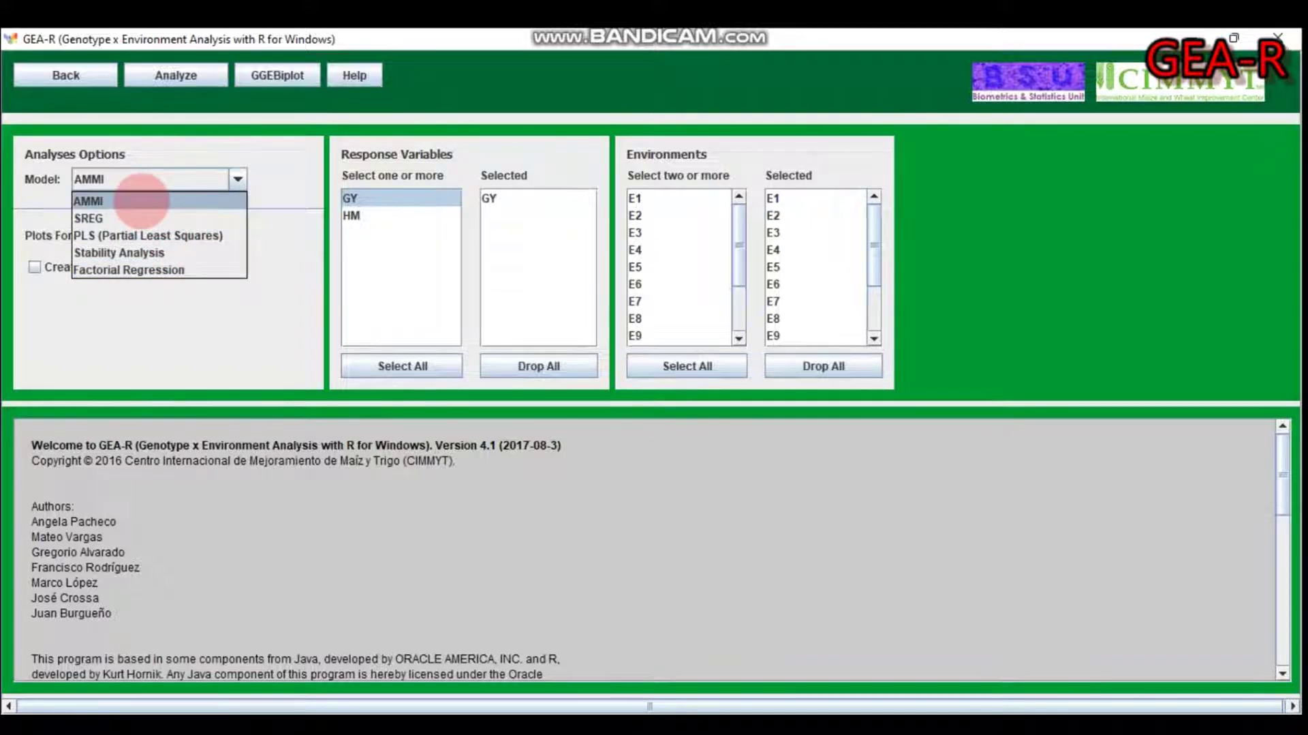
left_click(142, 201)
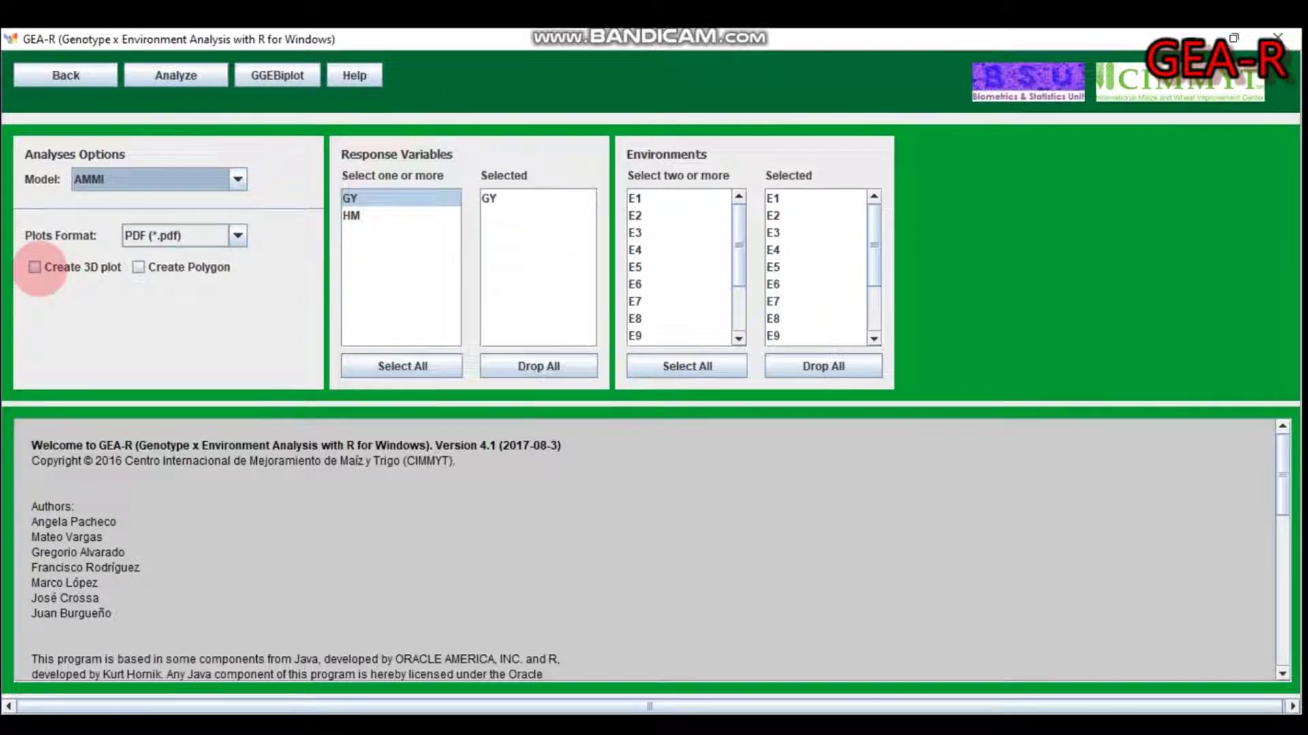
left_click(36, 267)
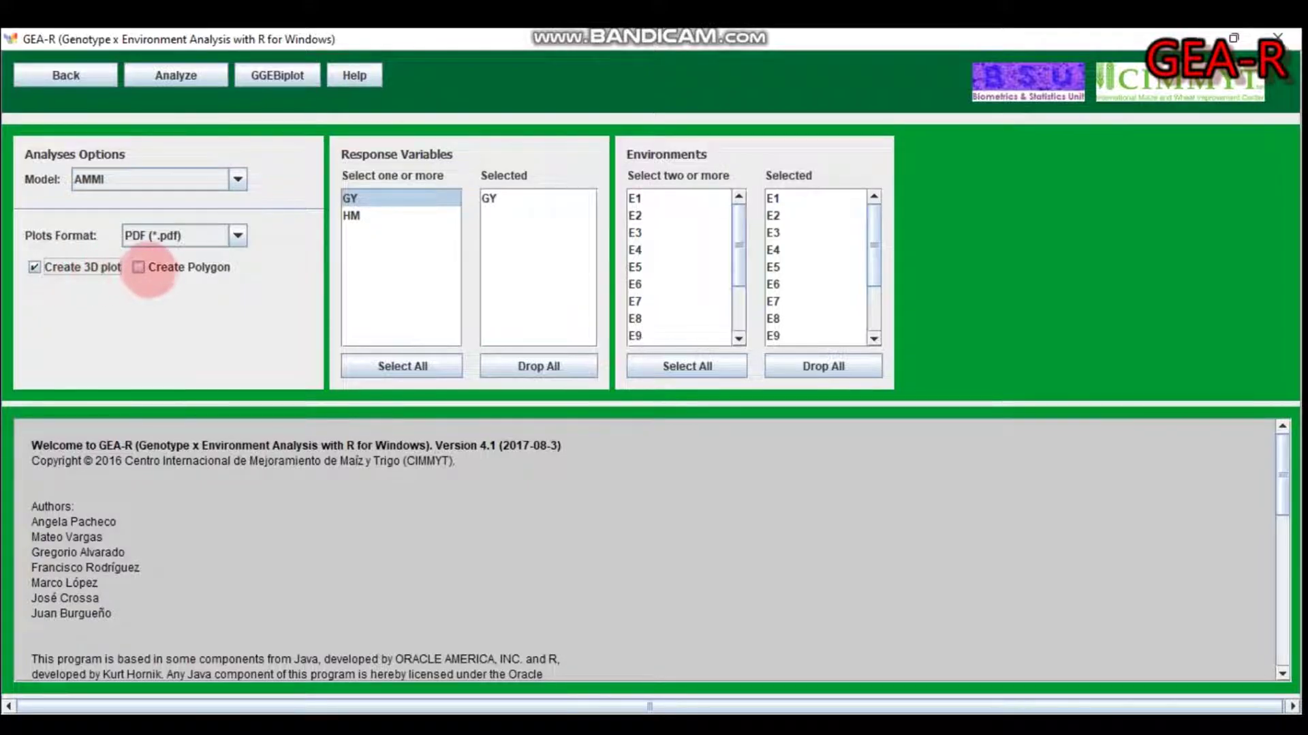
left_click(141, 269)
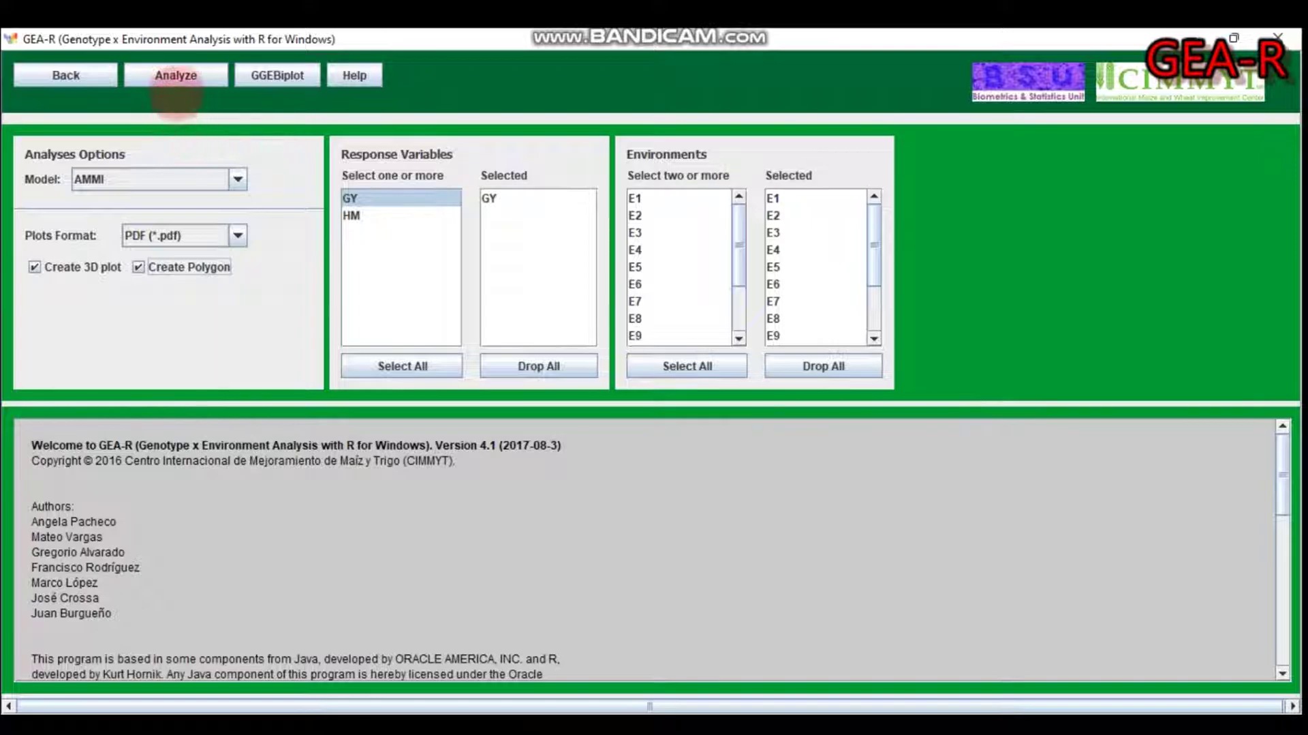
- Run the AMMI analysis and open the Biplot PC1vsPC2 GY RCB AMMI PDF
left_click(173, 75)
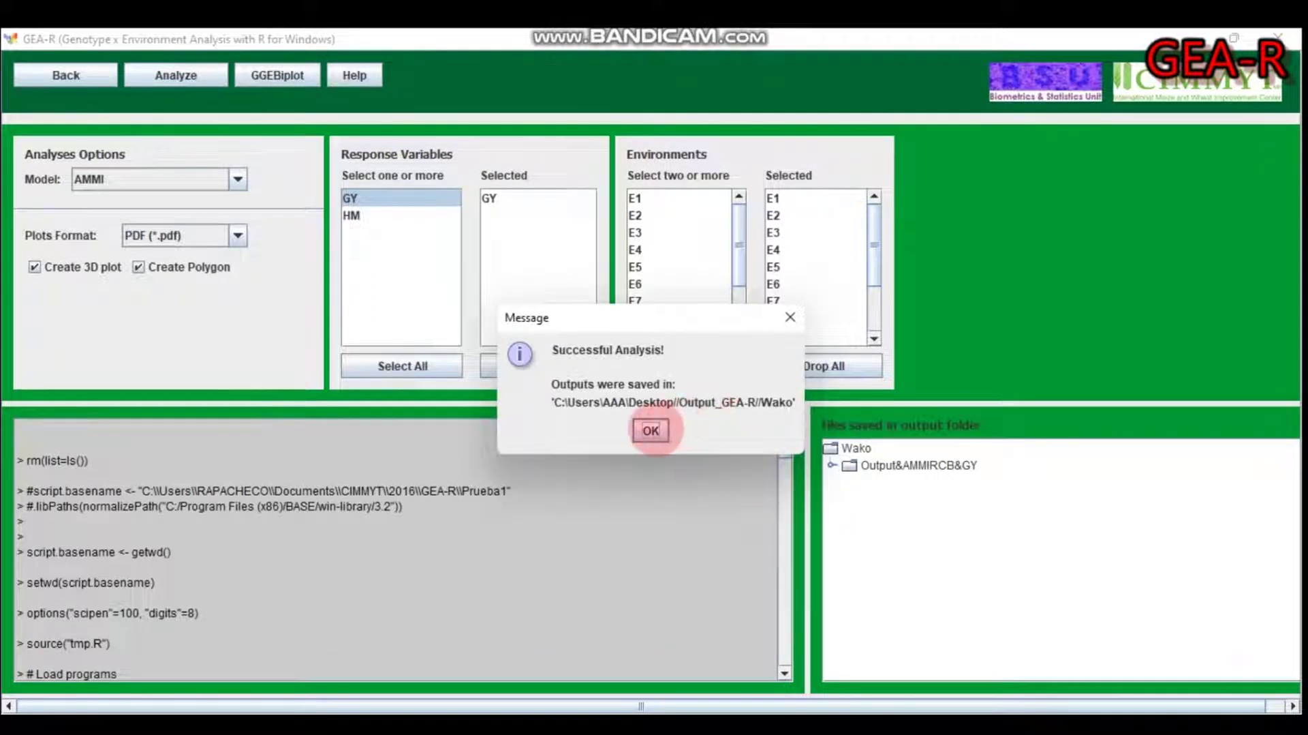
left_click(650, 429)
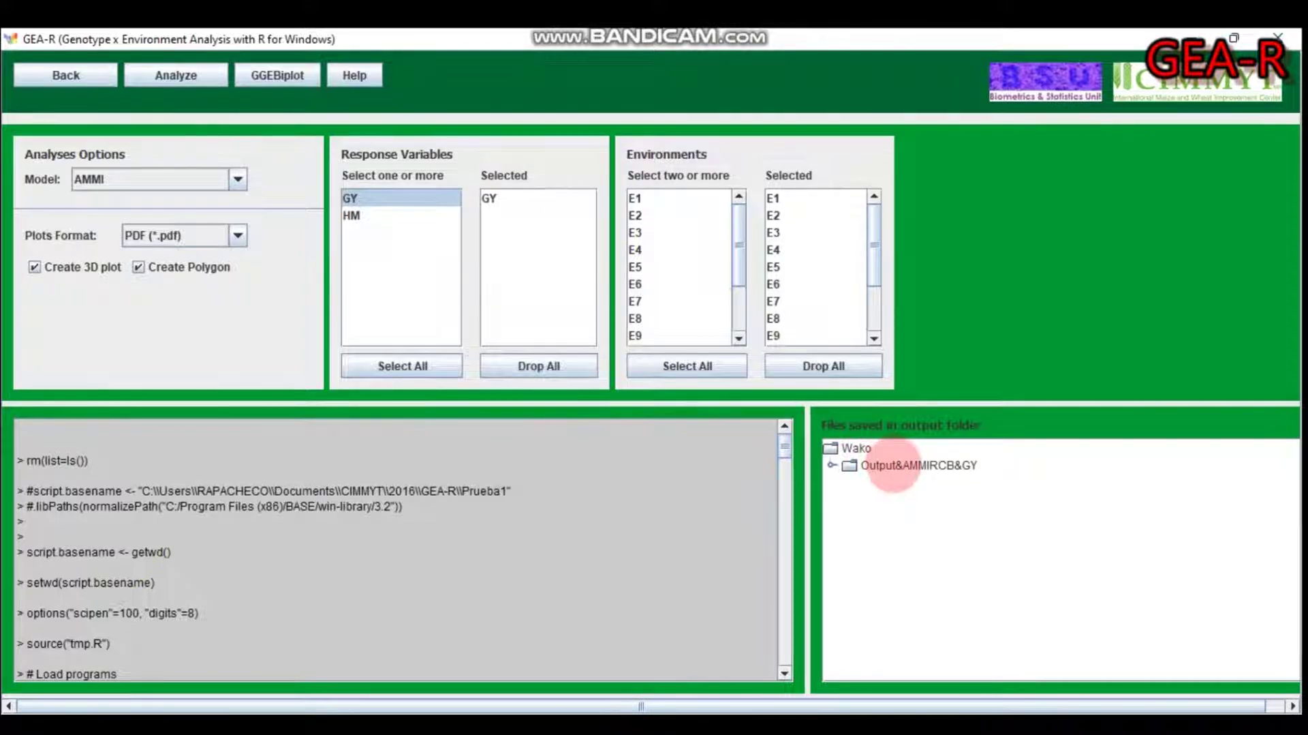
double_click(886, 467)
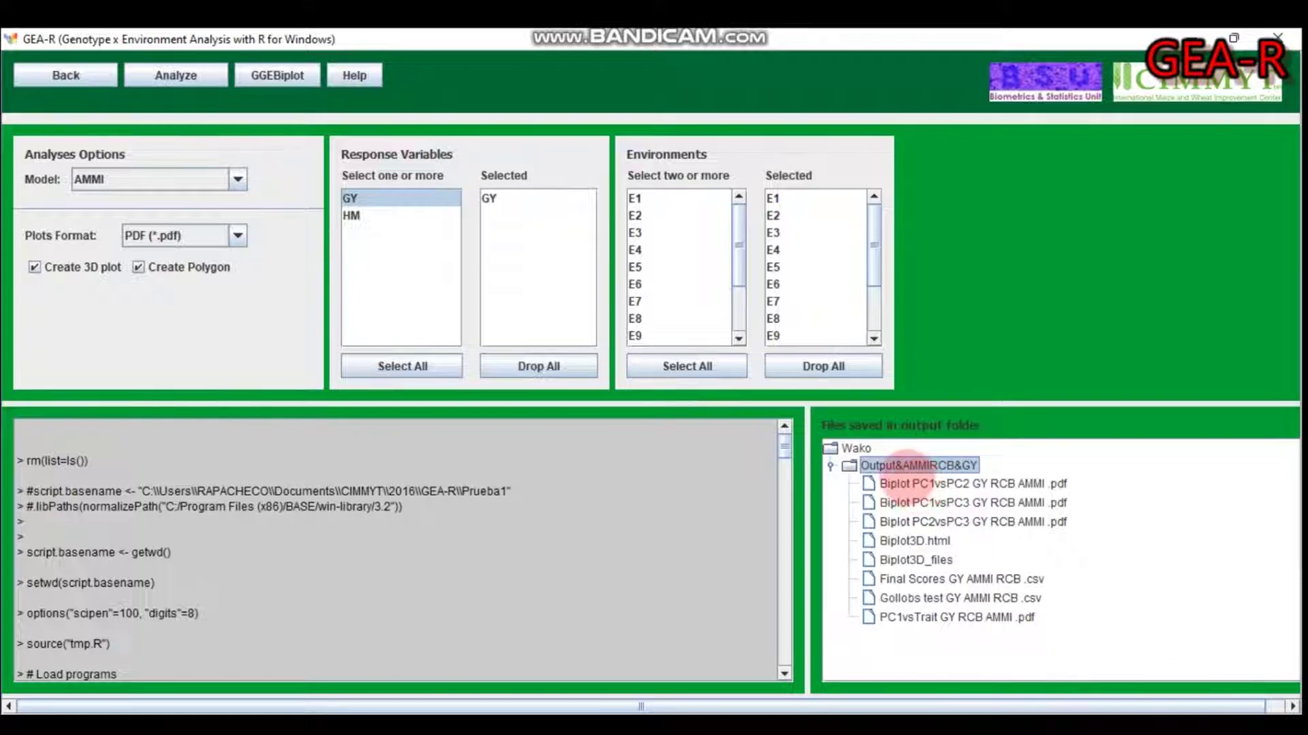
left_click(913, 480)
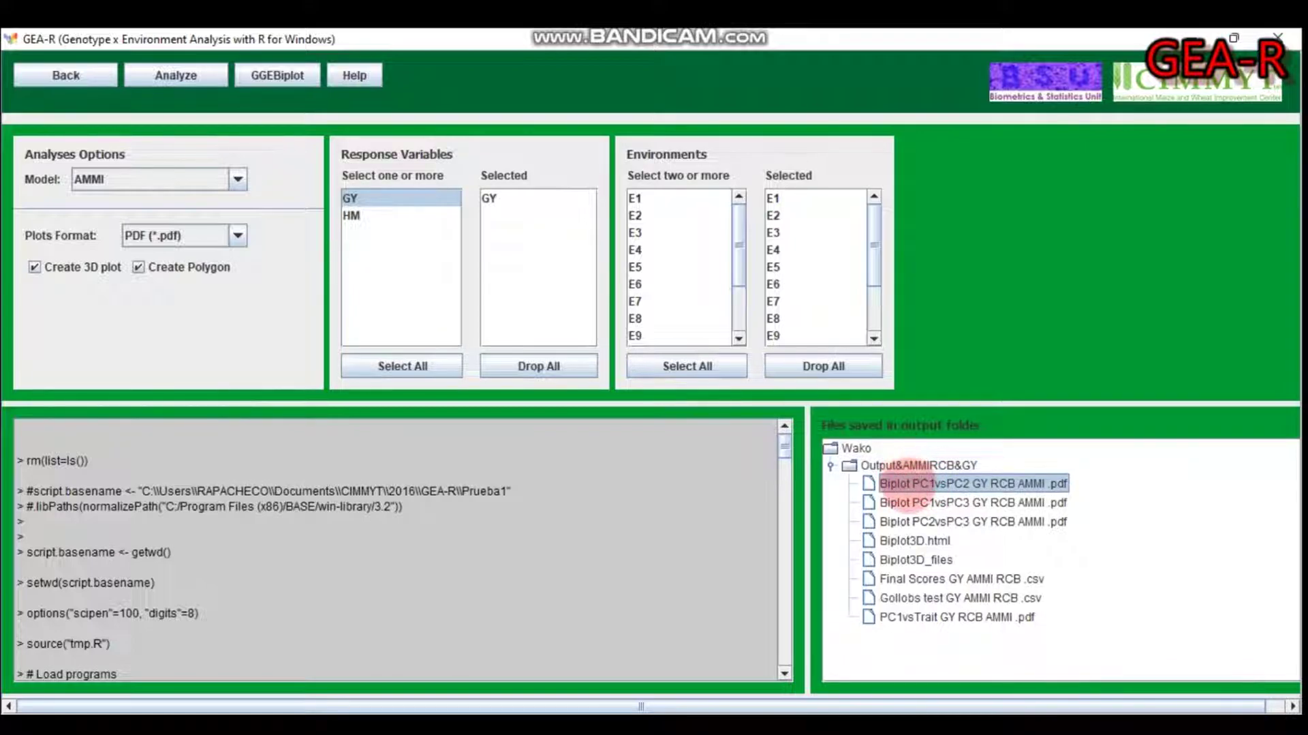
double_click(911, 483)
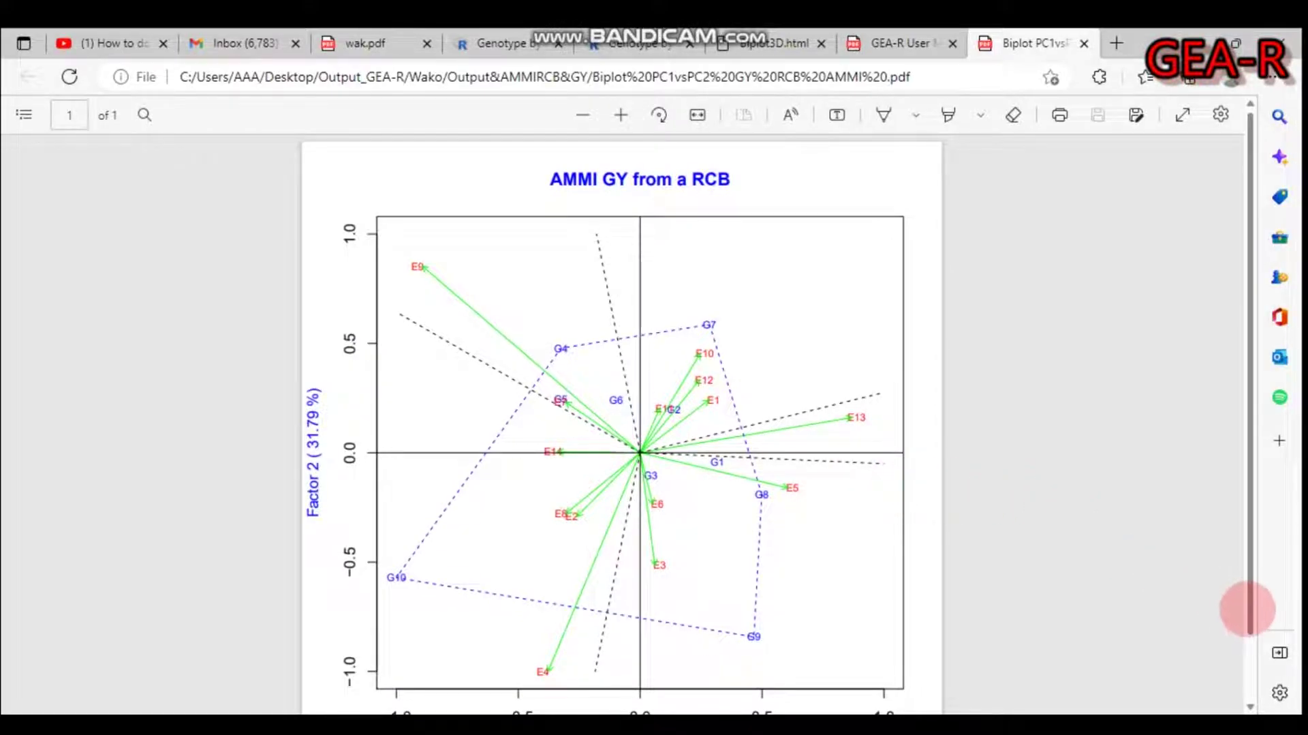
- Scroll through the full AMMI GY Factor 1 vs Factor 2 biplot, then return to GEA-R
left_click_drag(1249, 610, 1250, 662)
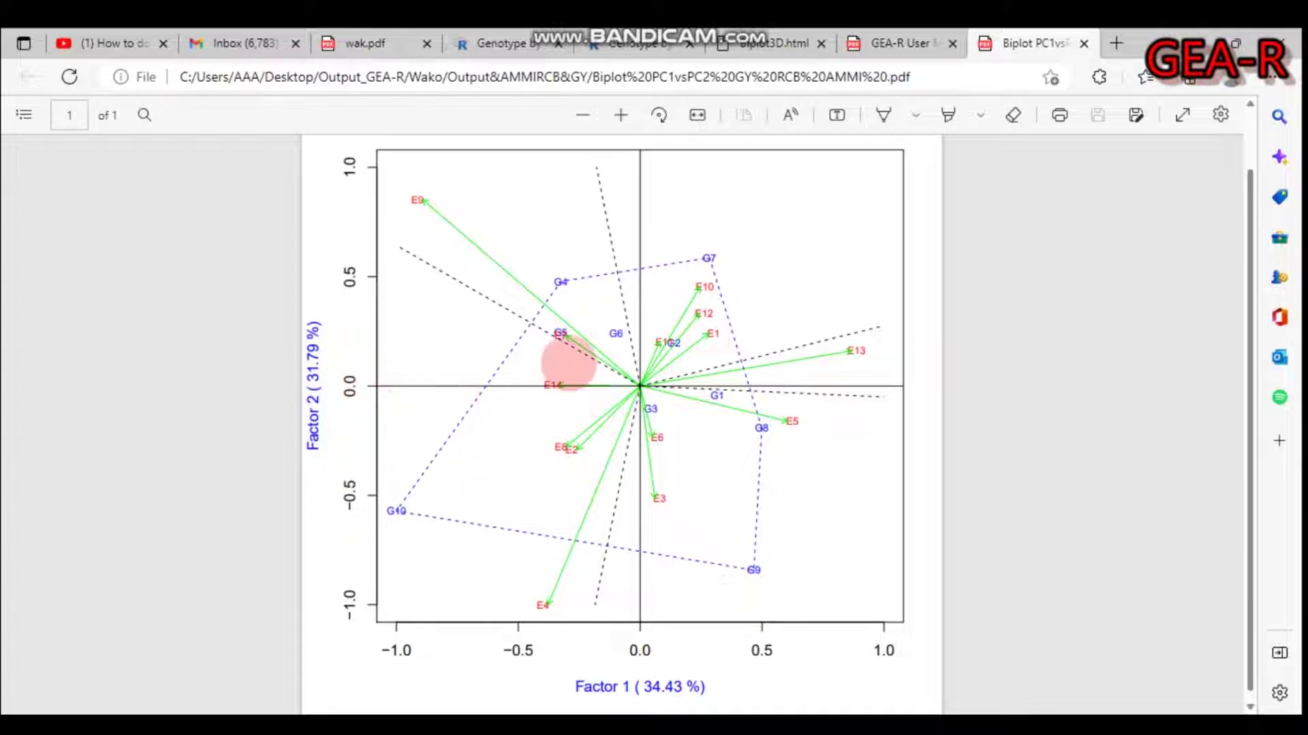
key("alt+Tab")
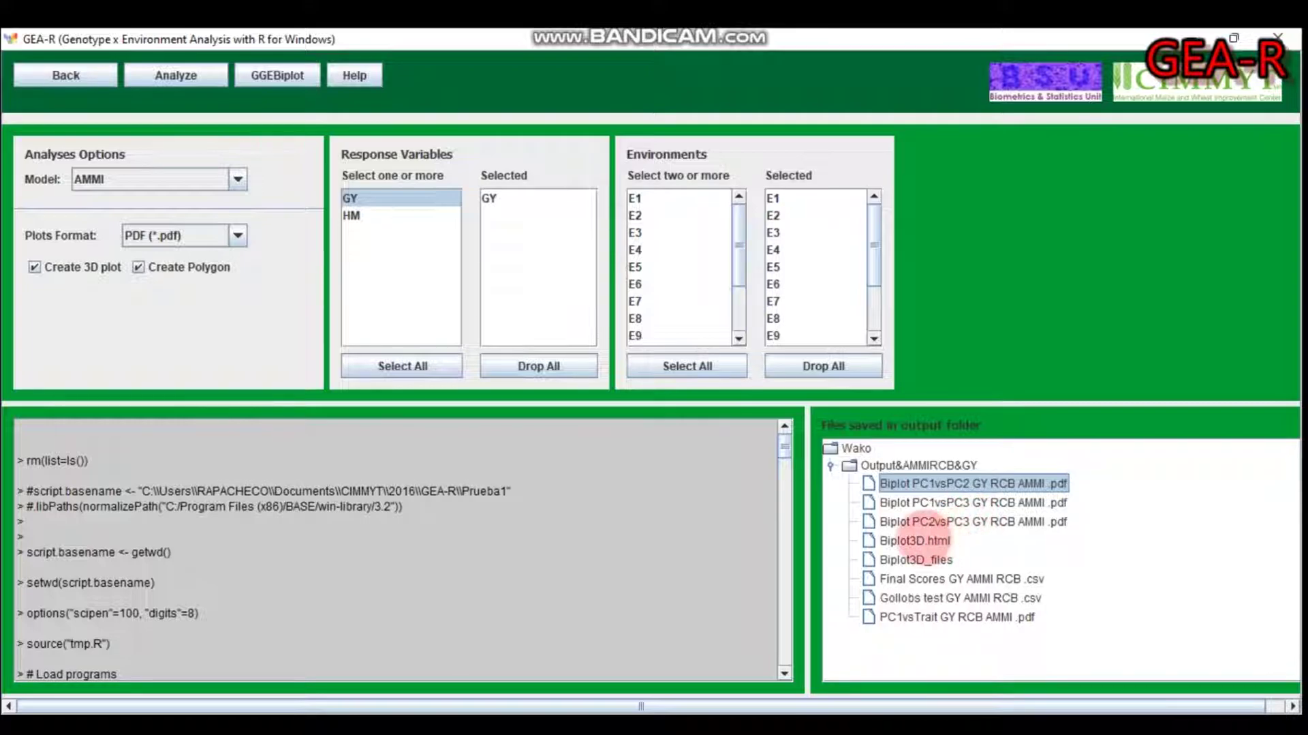
- Open the AMMI output's Biplot3D.html in the browser
left_click(916, 540)
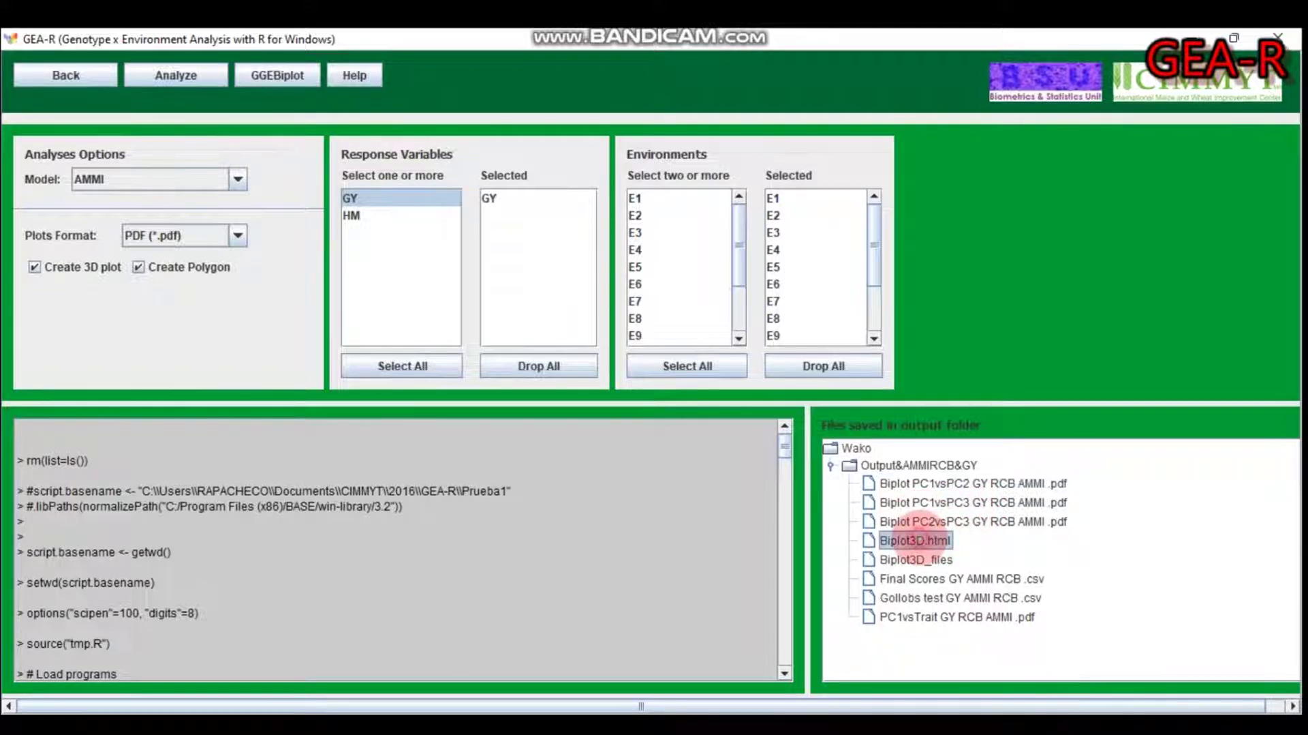
double_click(917, 539)
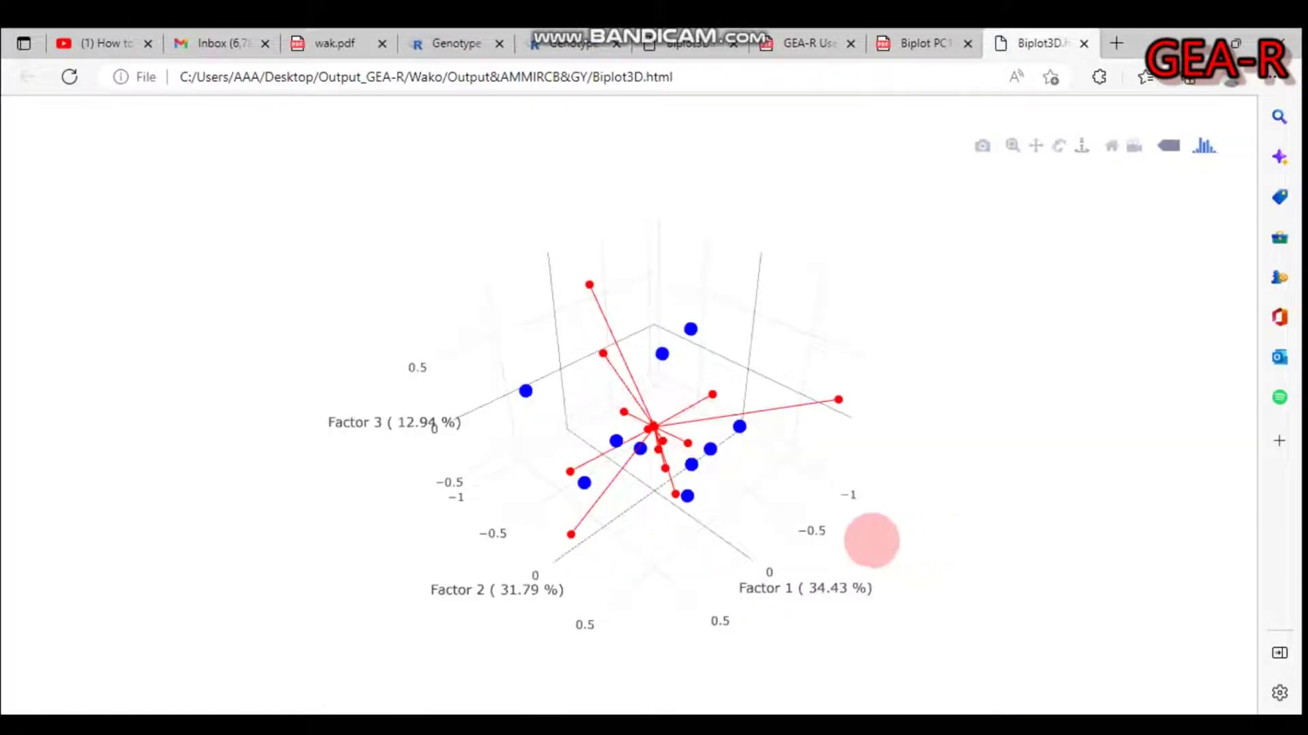
- Rotate the AMMI 3D biplot, then return to GEA-R and select Final Scores GY AMMI RCB .csv
mouse_move(635, 451)
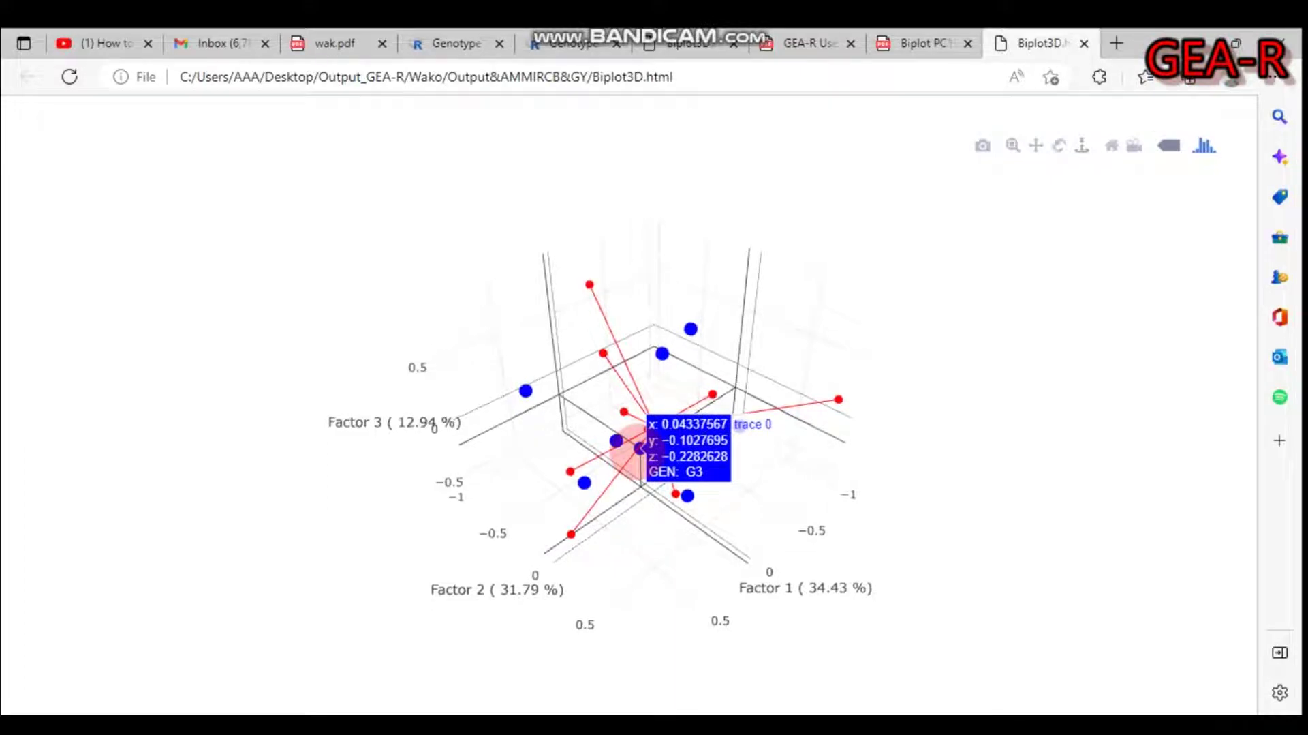
left_click_drag(622, 466, 696, 351)
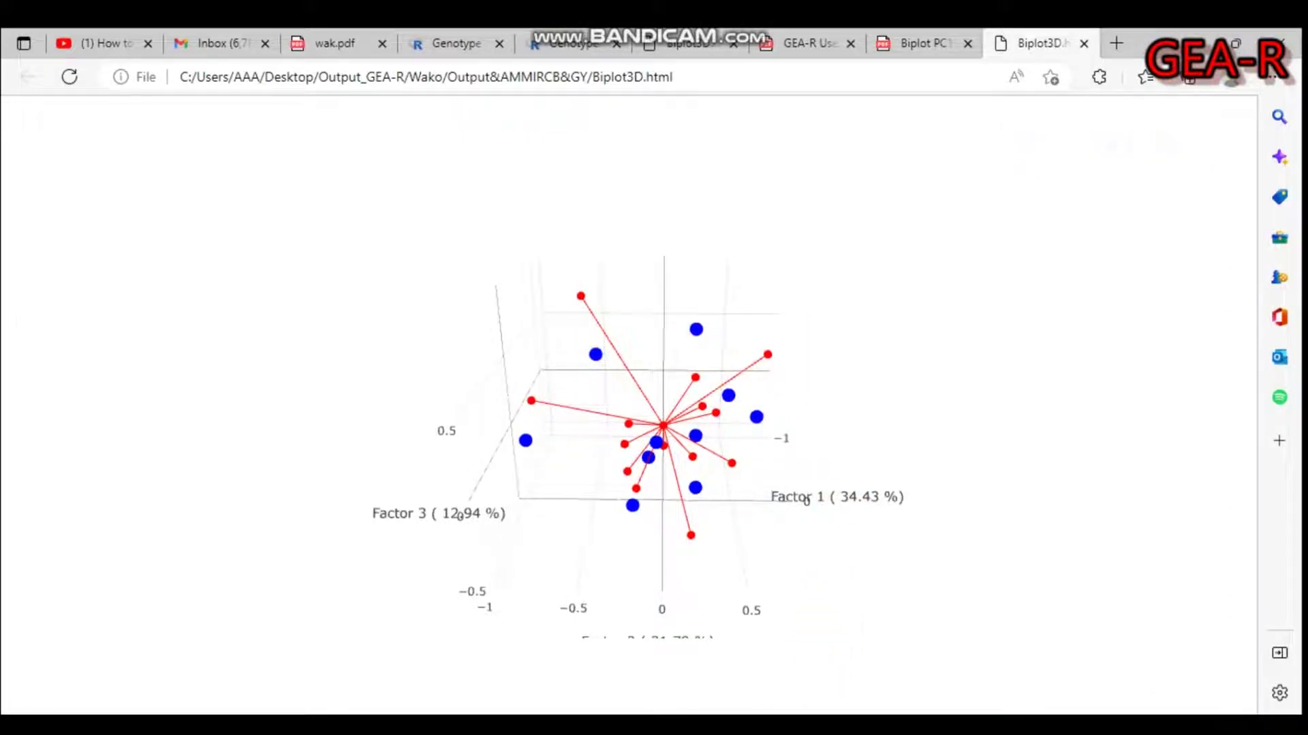
left_click(801, 713)
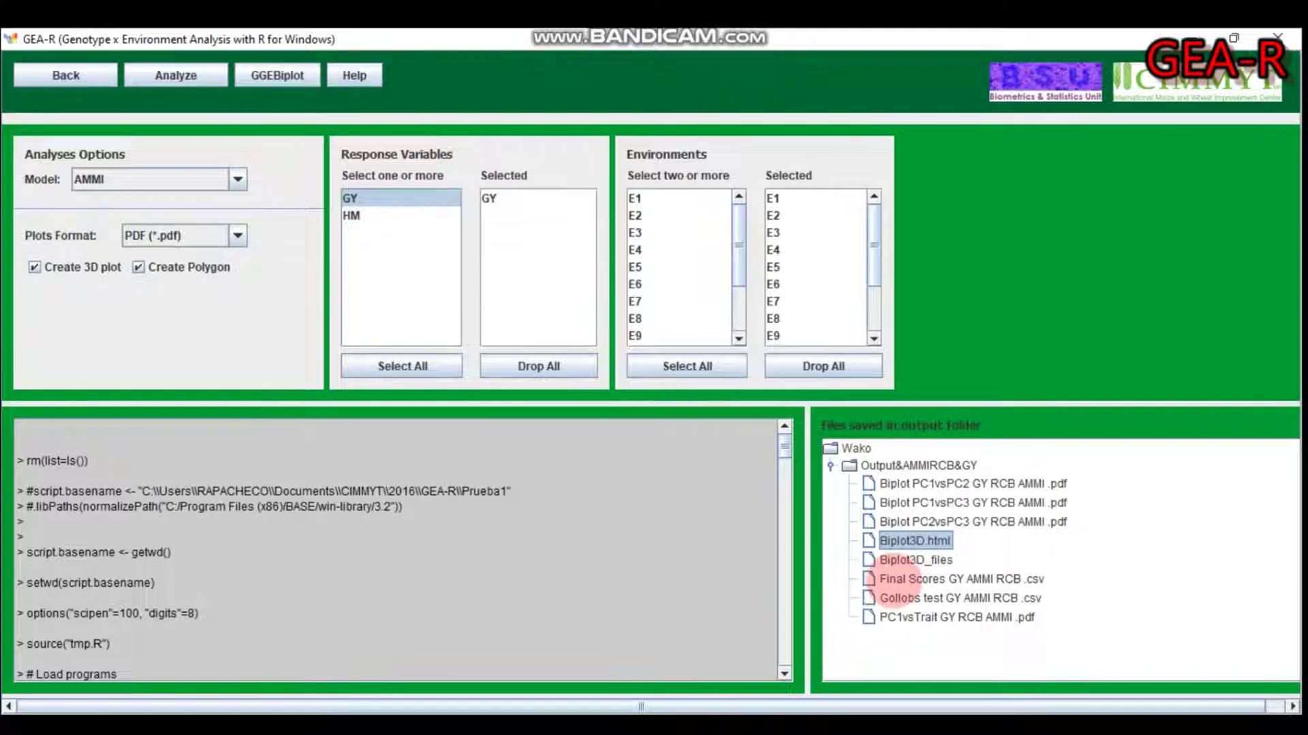
left_click(893, 578)
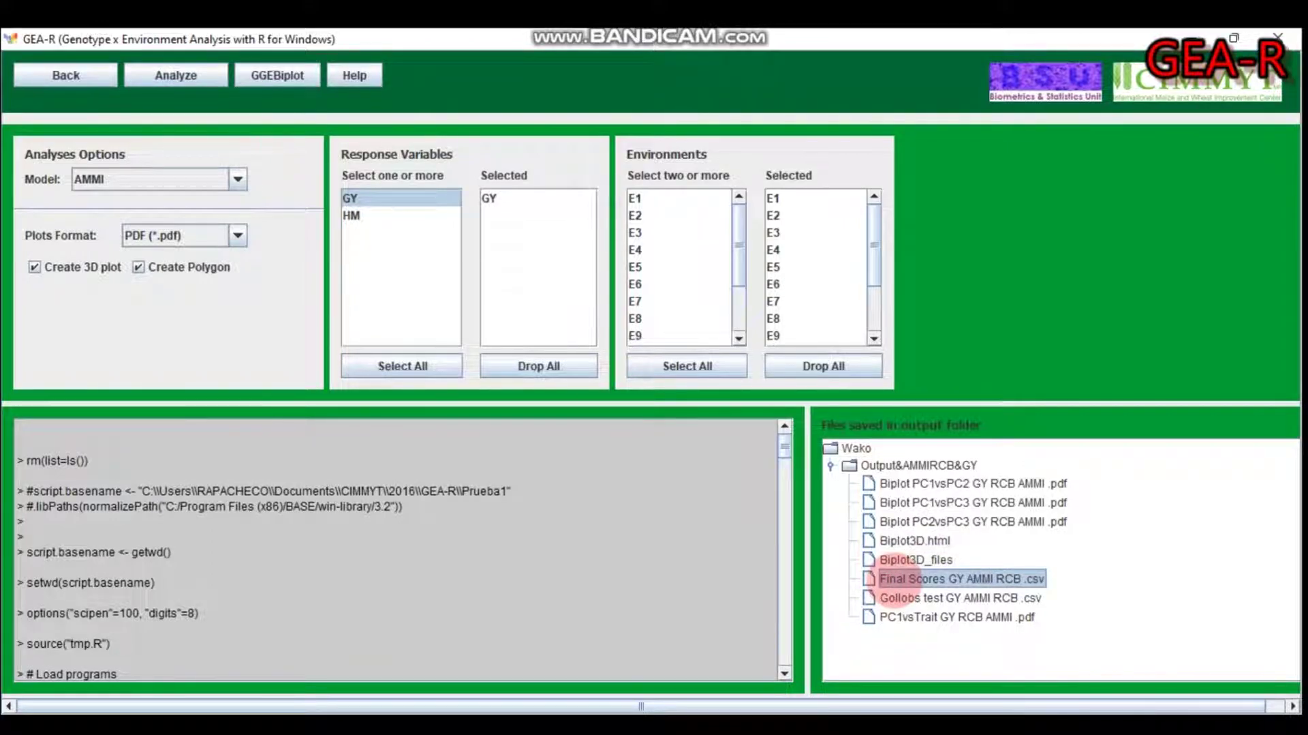
- Open Final Scores GY AMMI RCB .csv and Gollobs test GY AMMI RCB .csv in Excel, then return to GEA-R
double_click(892, 578)
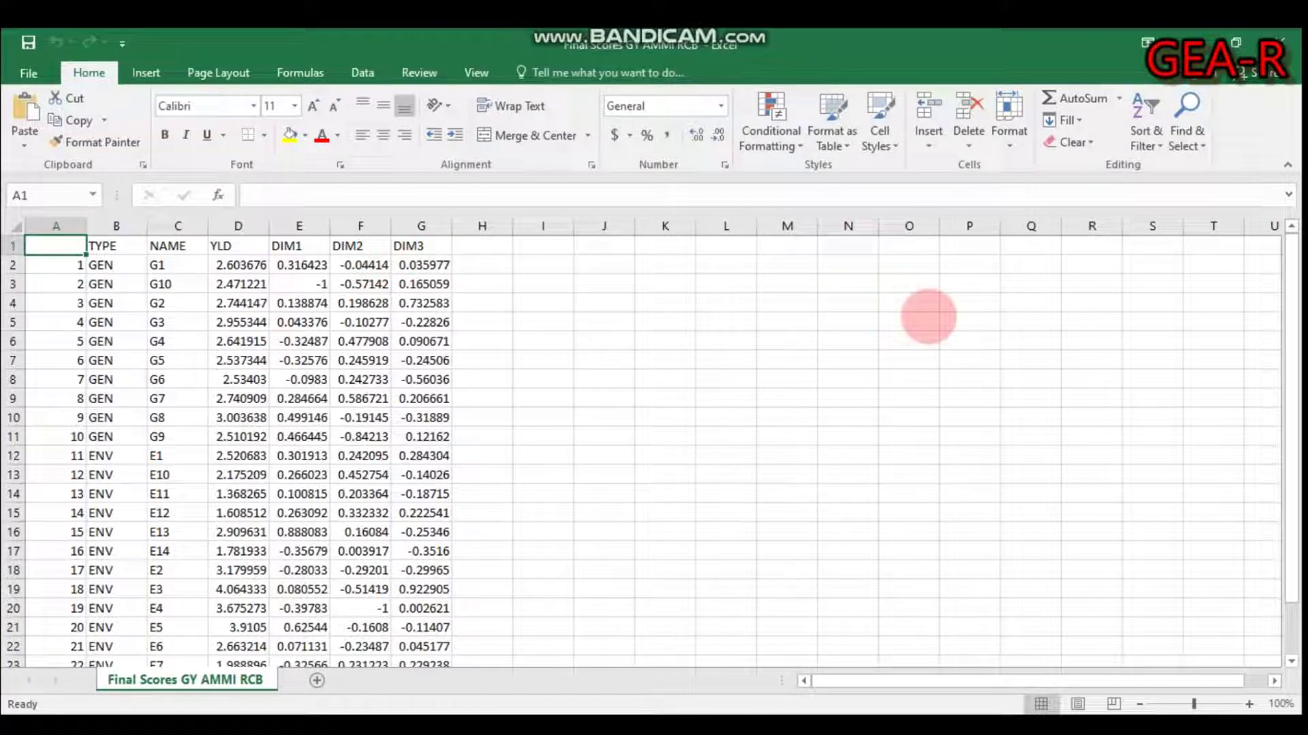
key("alt+Tab")
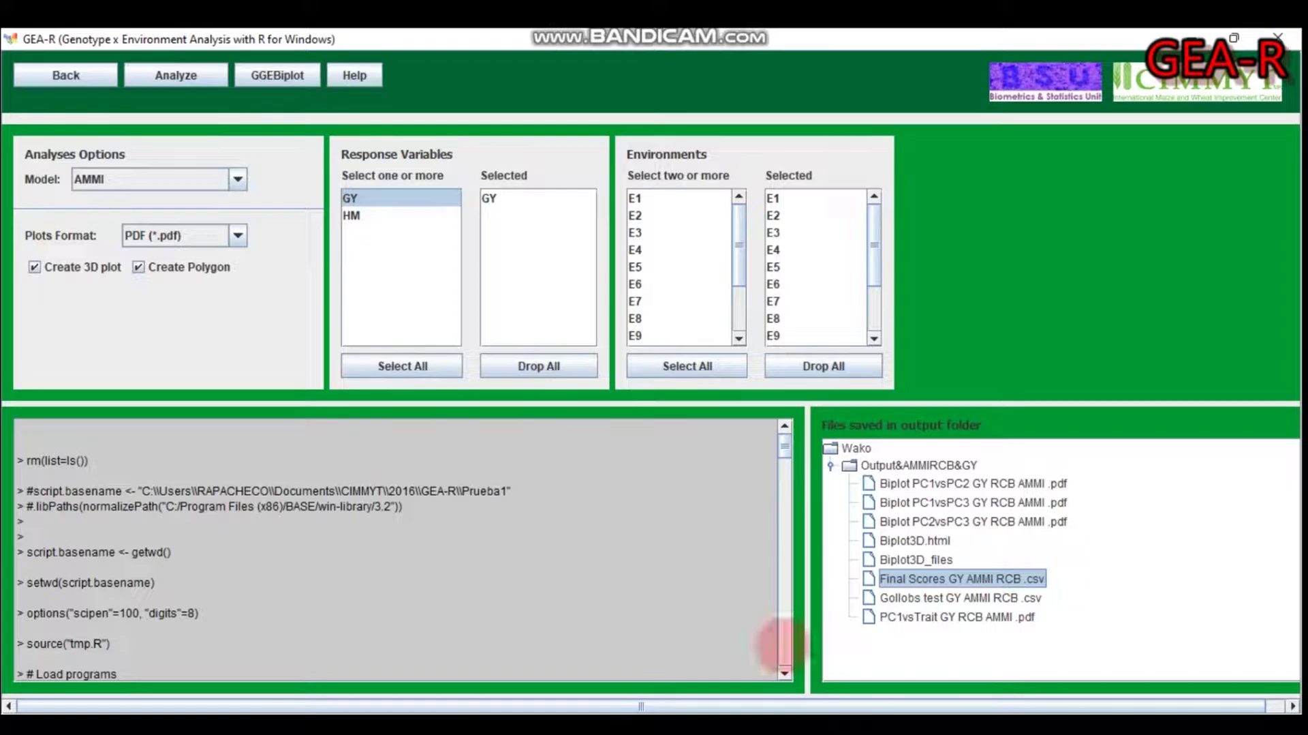
left_click(945, 598)
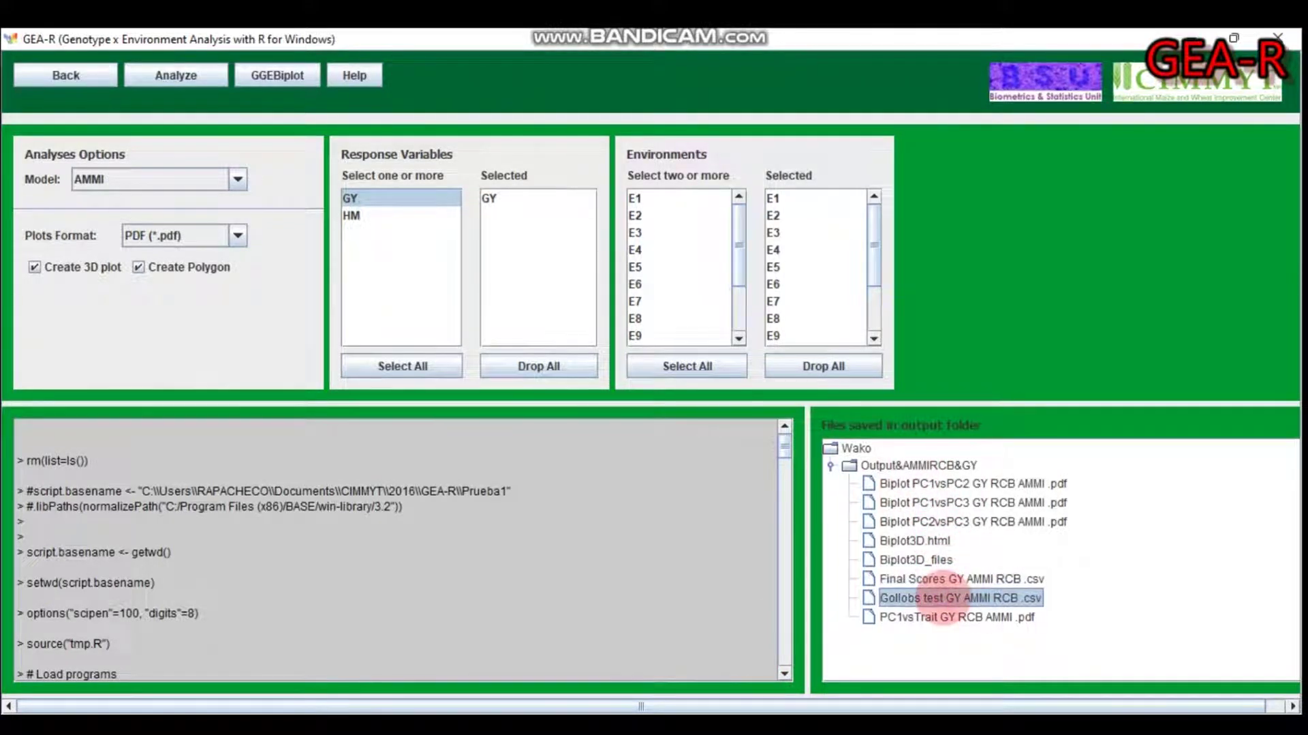
double_click(944, 598)
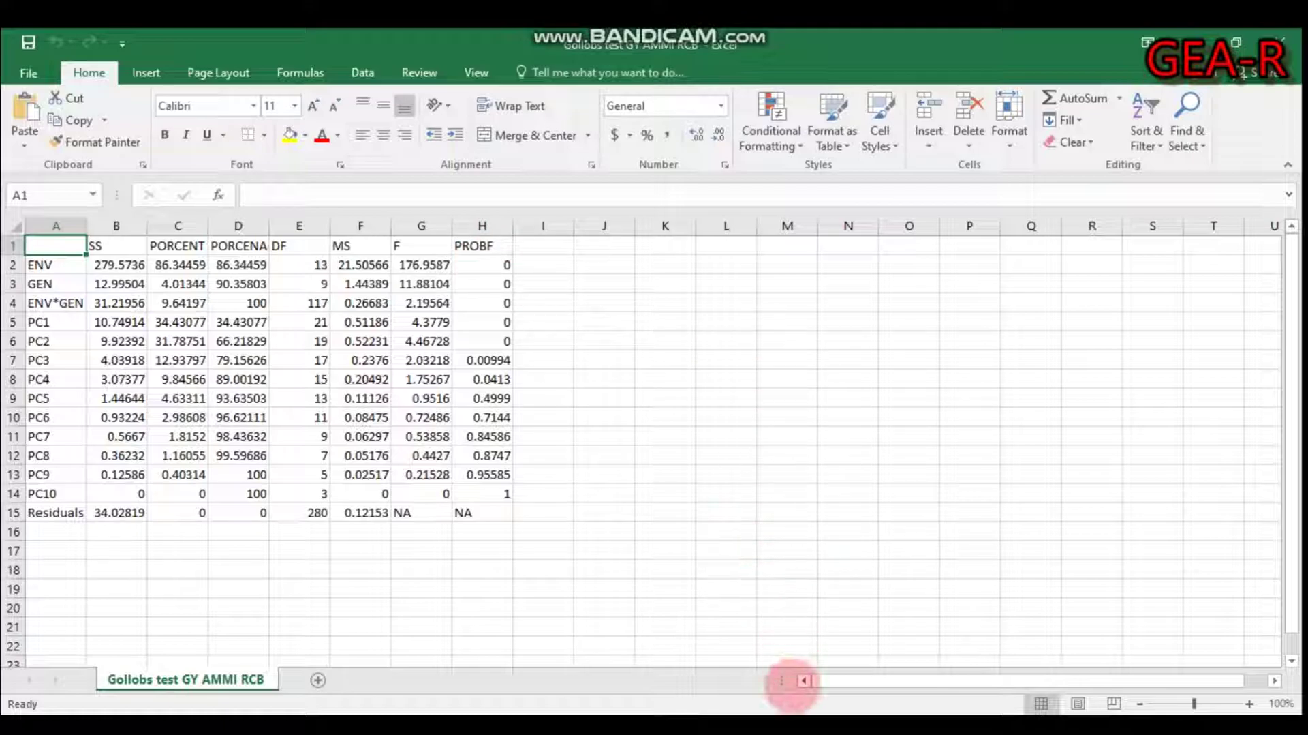
left_click(794, 730)
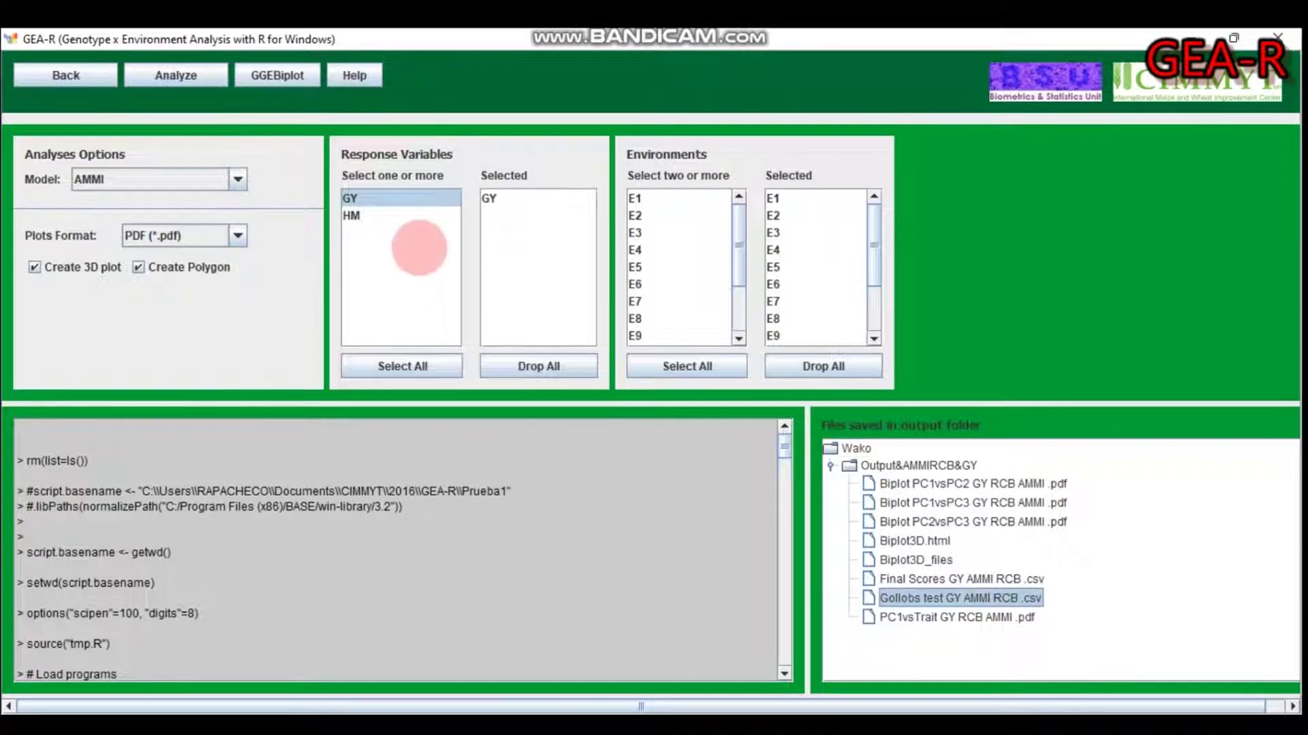
- Switch the model to SREG with 3D plot and polygons, run it, and expand the Output&SREGRCB&GY folder
left_click(238, 179)
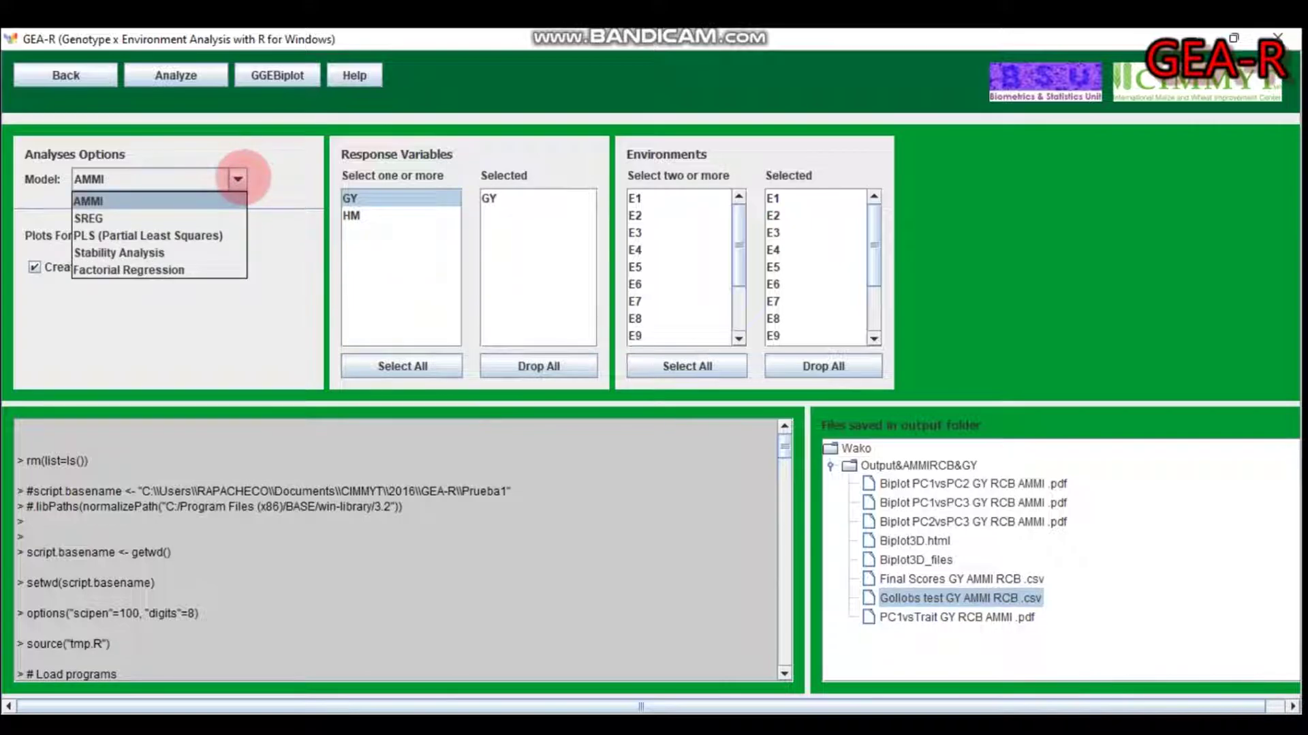
left_click(184, 216)
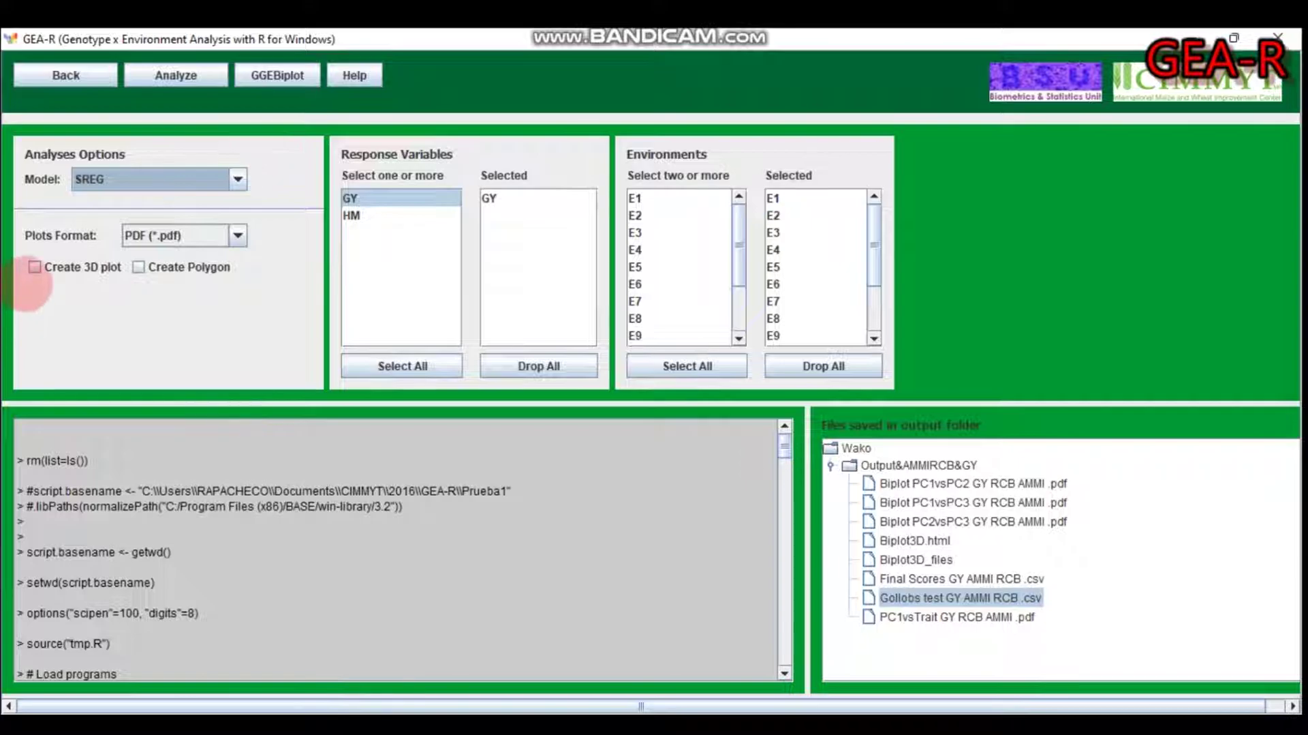
left_click(34, 266)
left_click(138, 266)
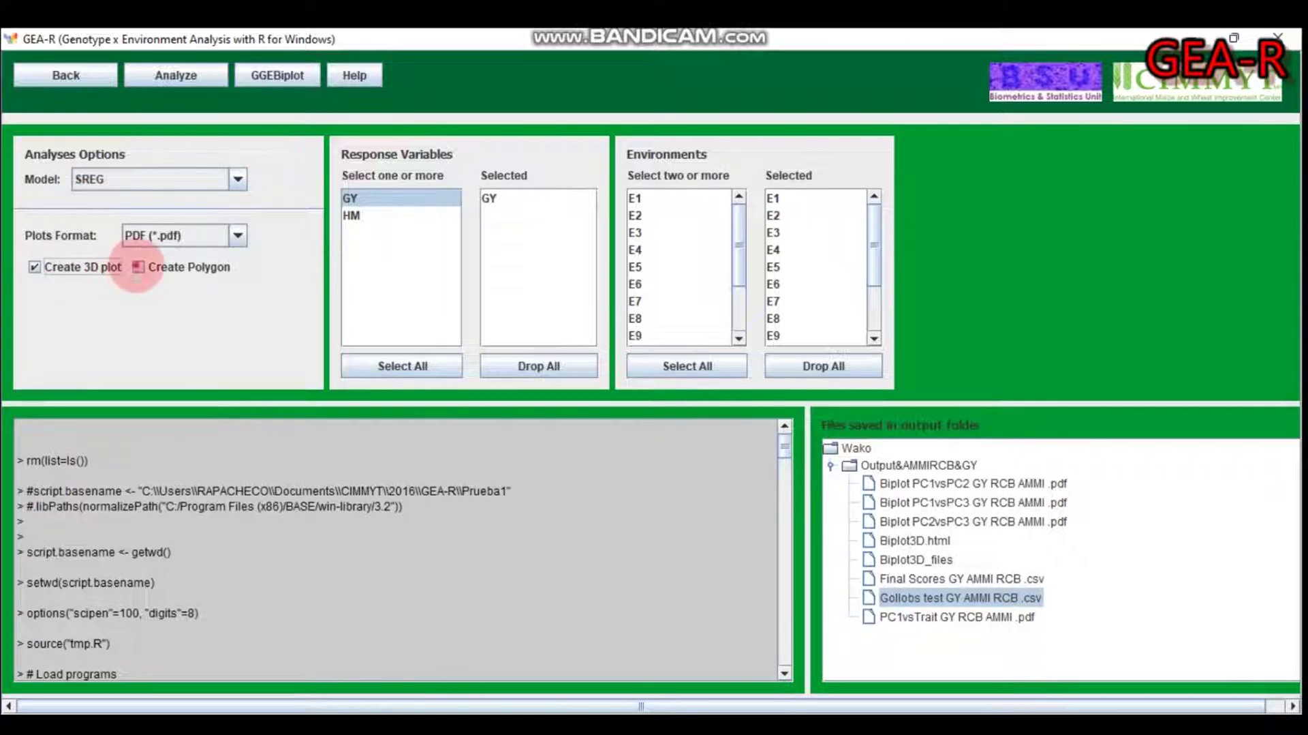
left_click(176, 76)
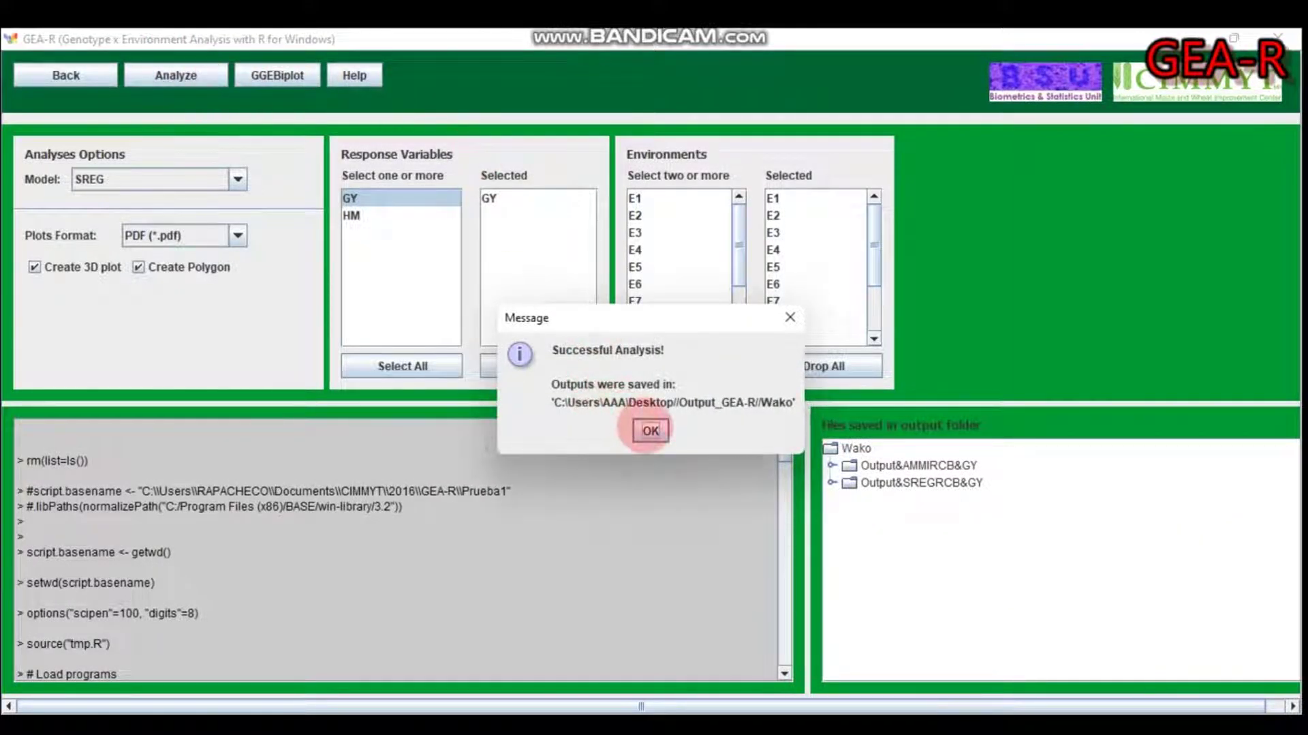
left_click(651, 430)
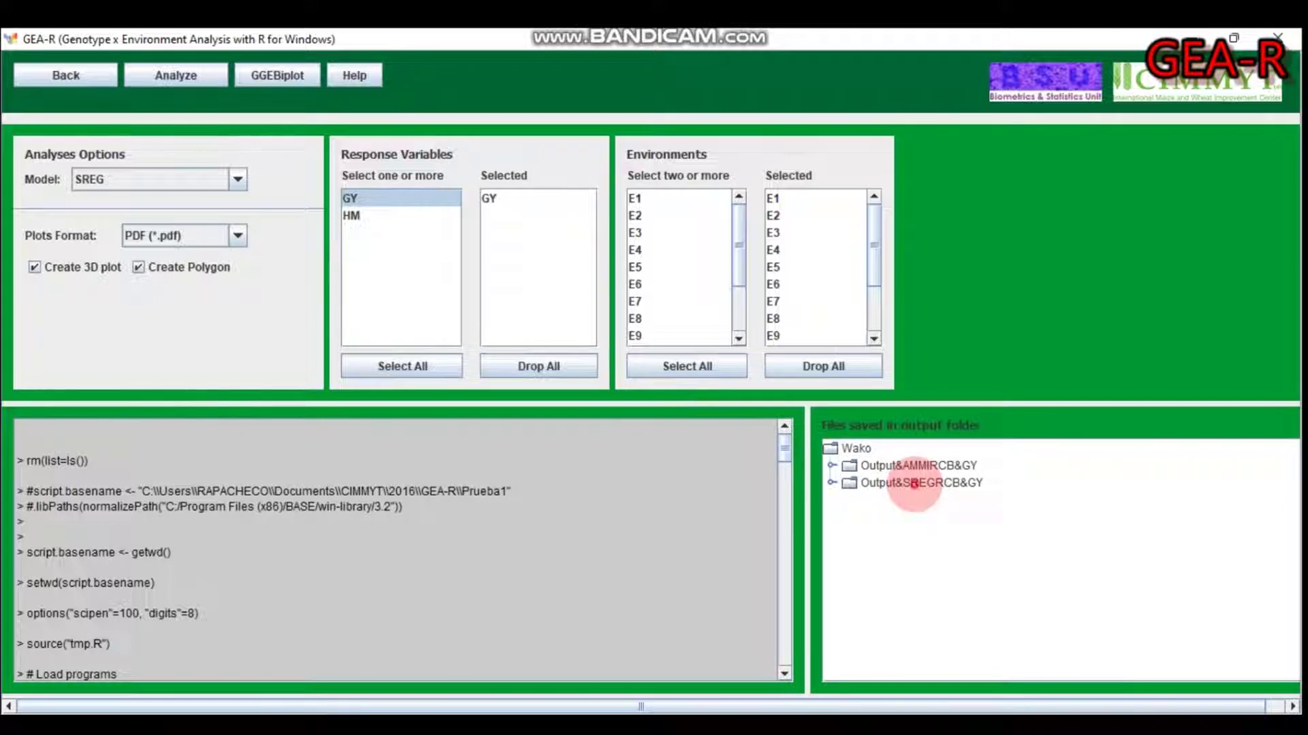
double_click(915, 482)
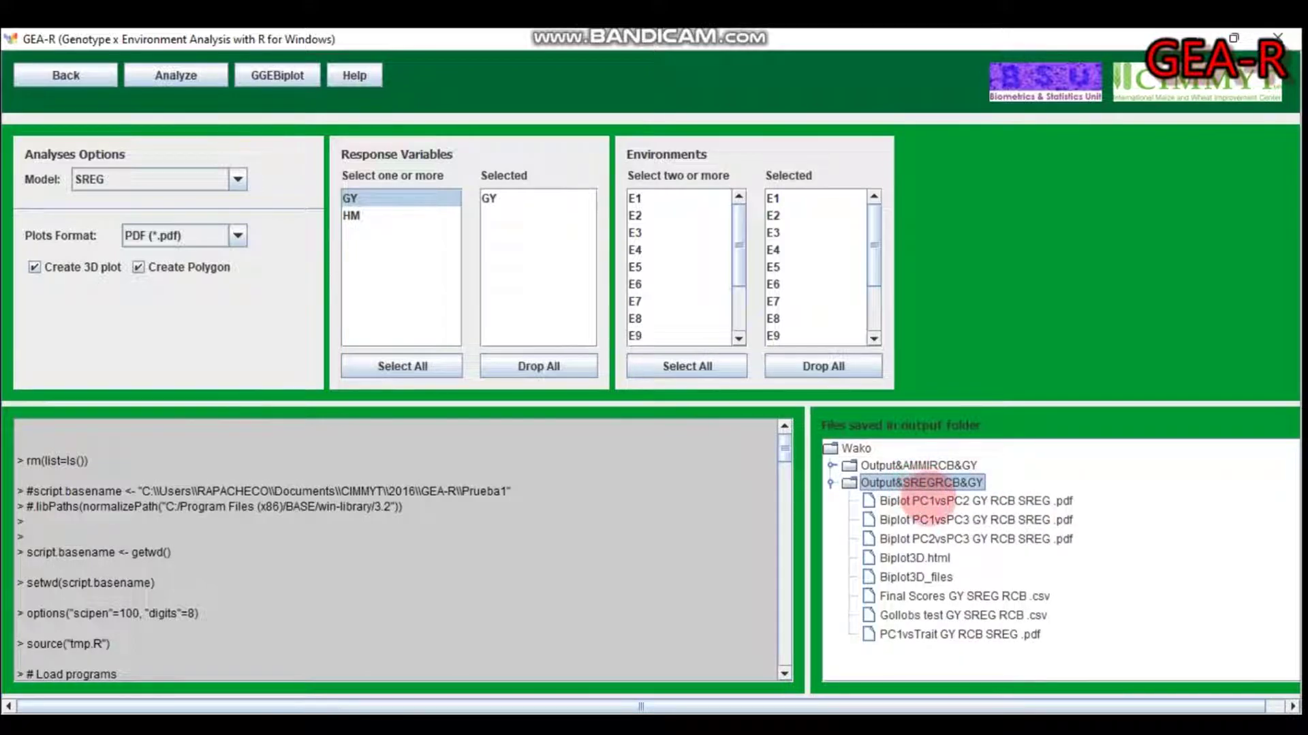
- View the SREG PC1 vs PC2 and PC1 vs PC3 biplot PDFs
left_click(924, 499)
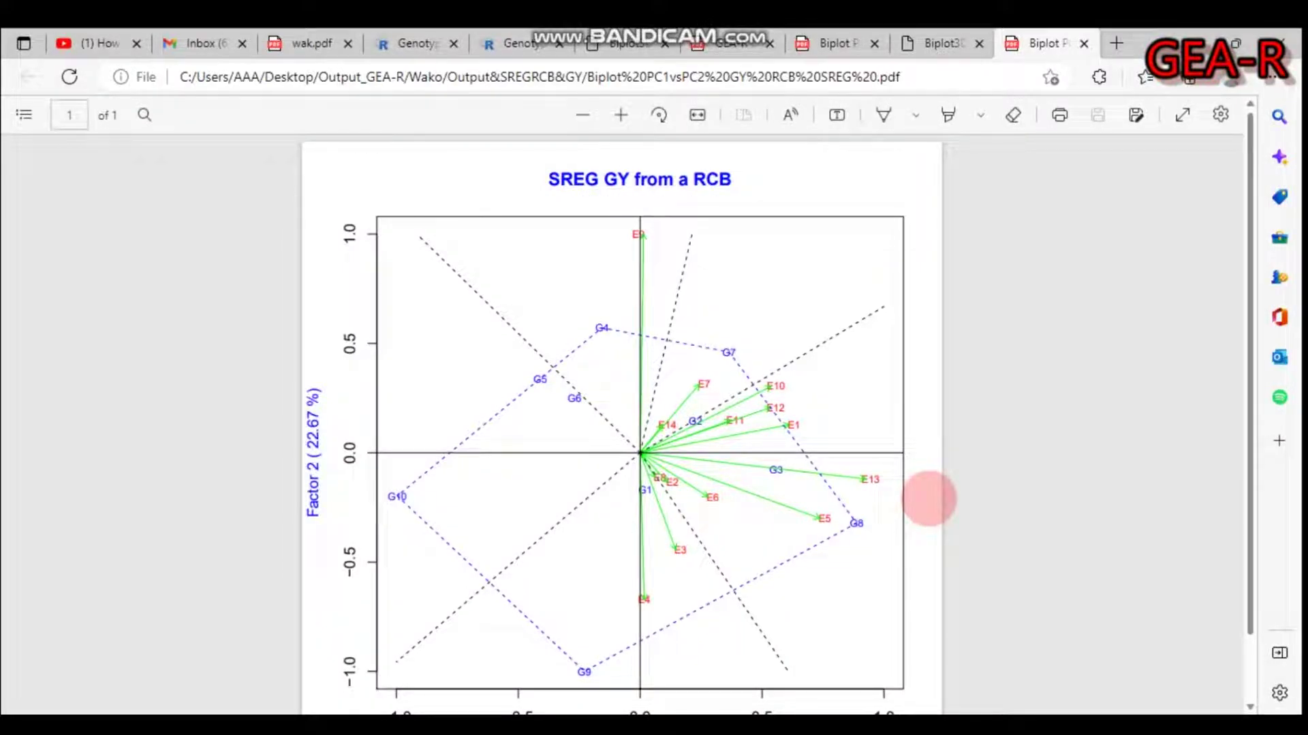
left_click(818, 726)
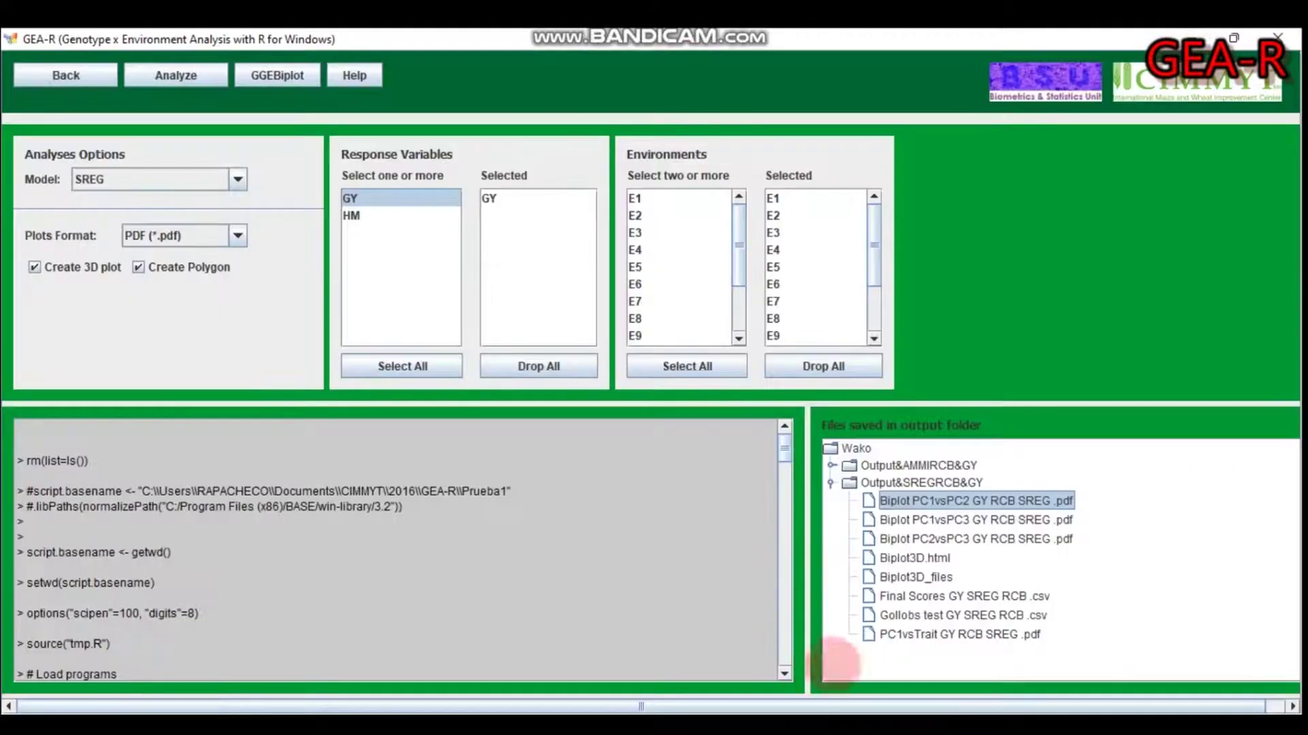
left_click(961, 520)
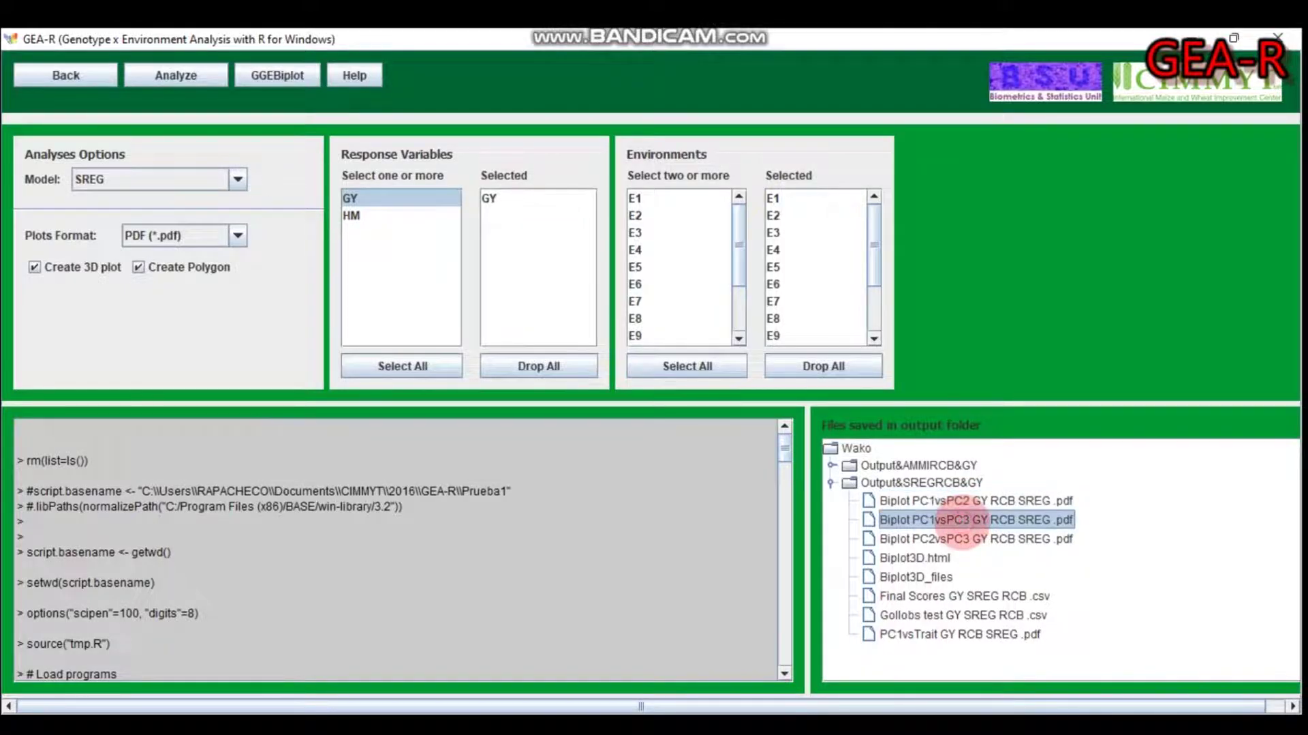
double_click(961, 520)
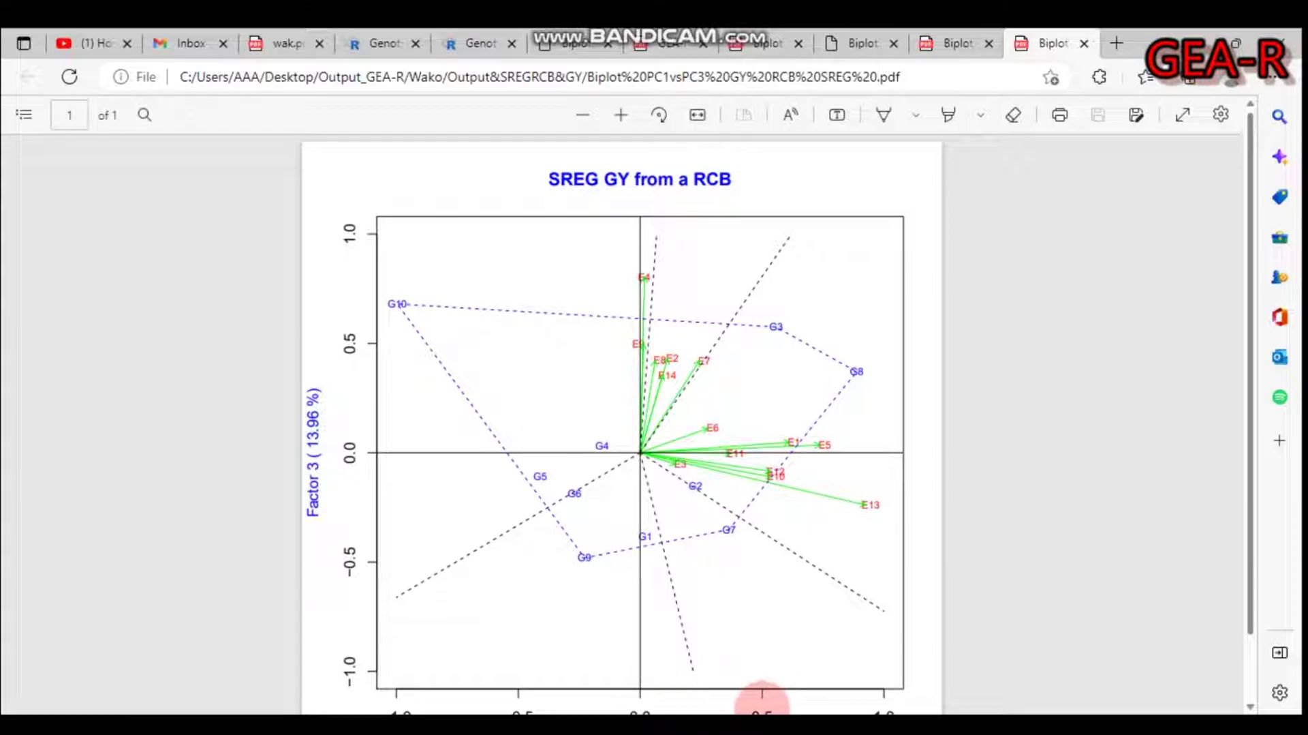
key("alt+Tab")
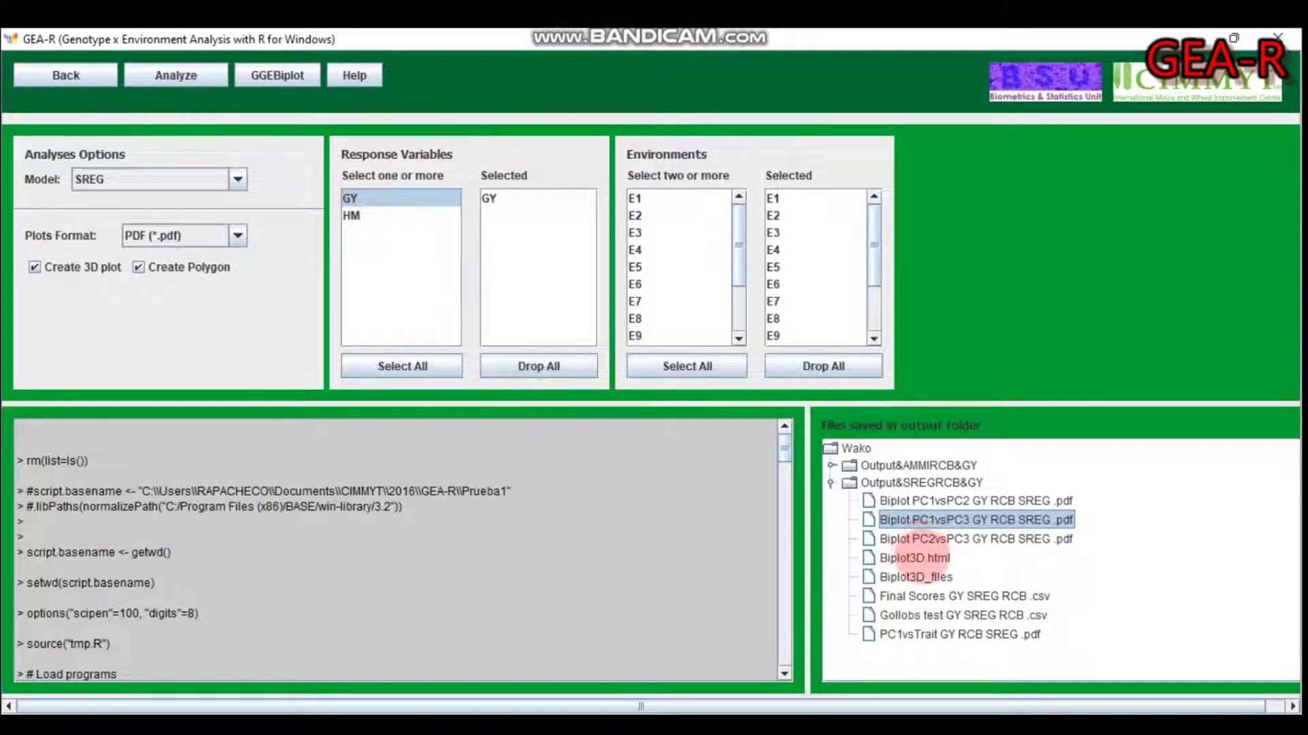
- Open and rotate the SREG Biplot3D.html plot, then return to GEA-R
double_click(916, 558)
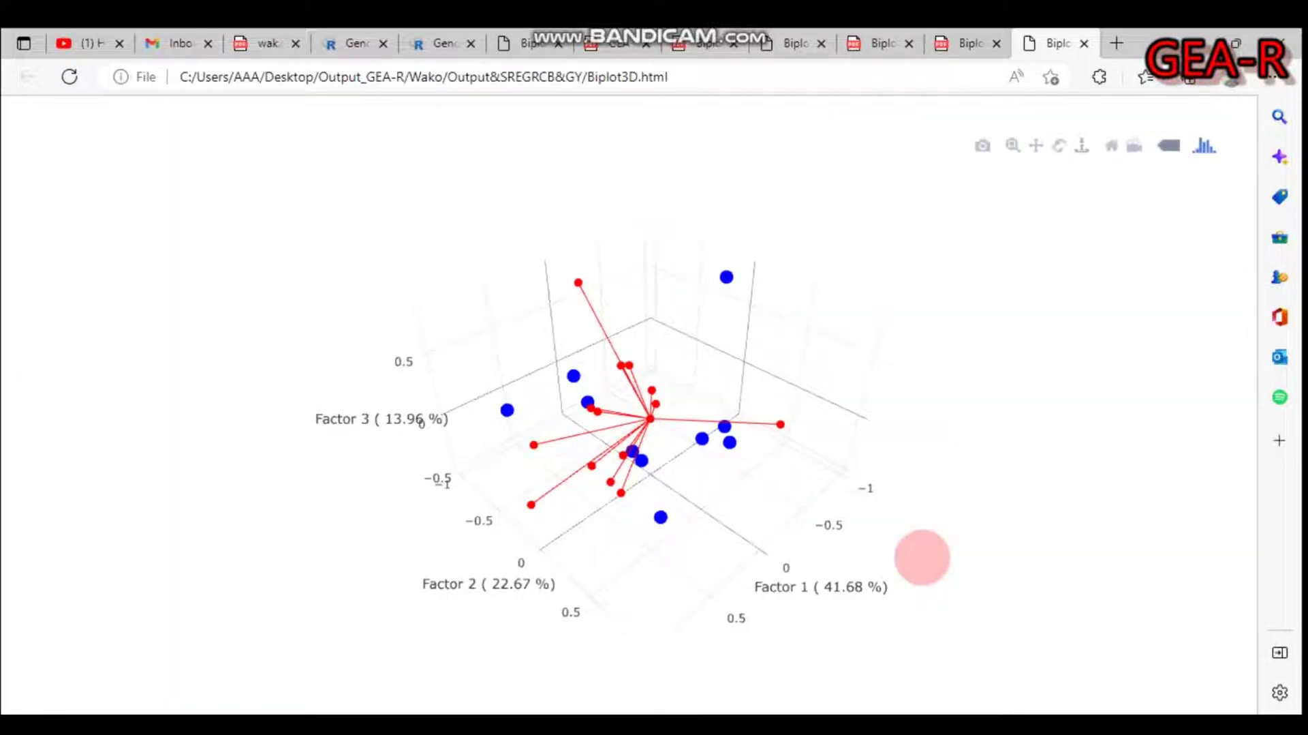
left_click_drag(693, 324, 789, 334)
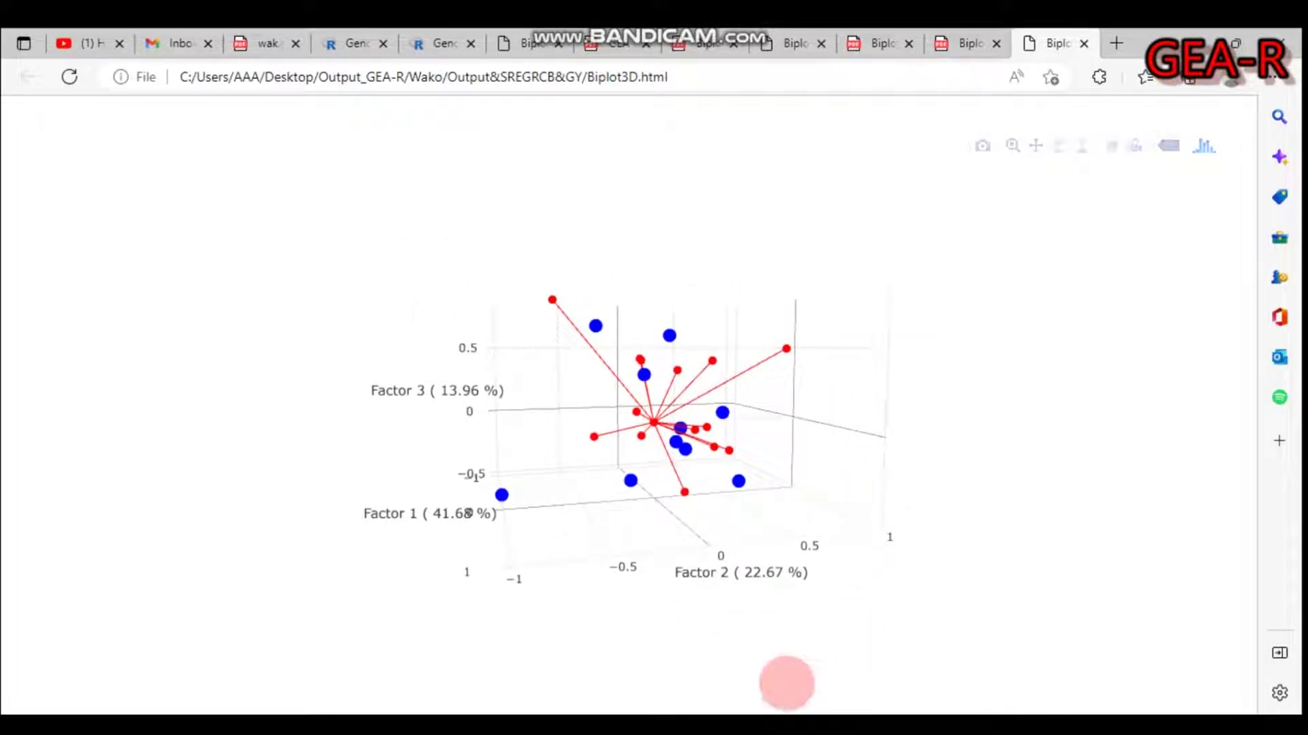
key("alt+Tab")
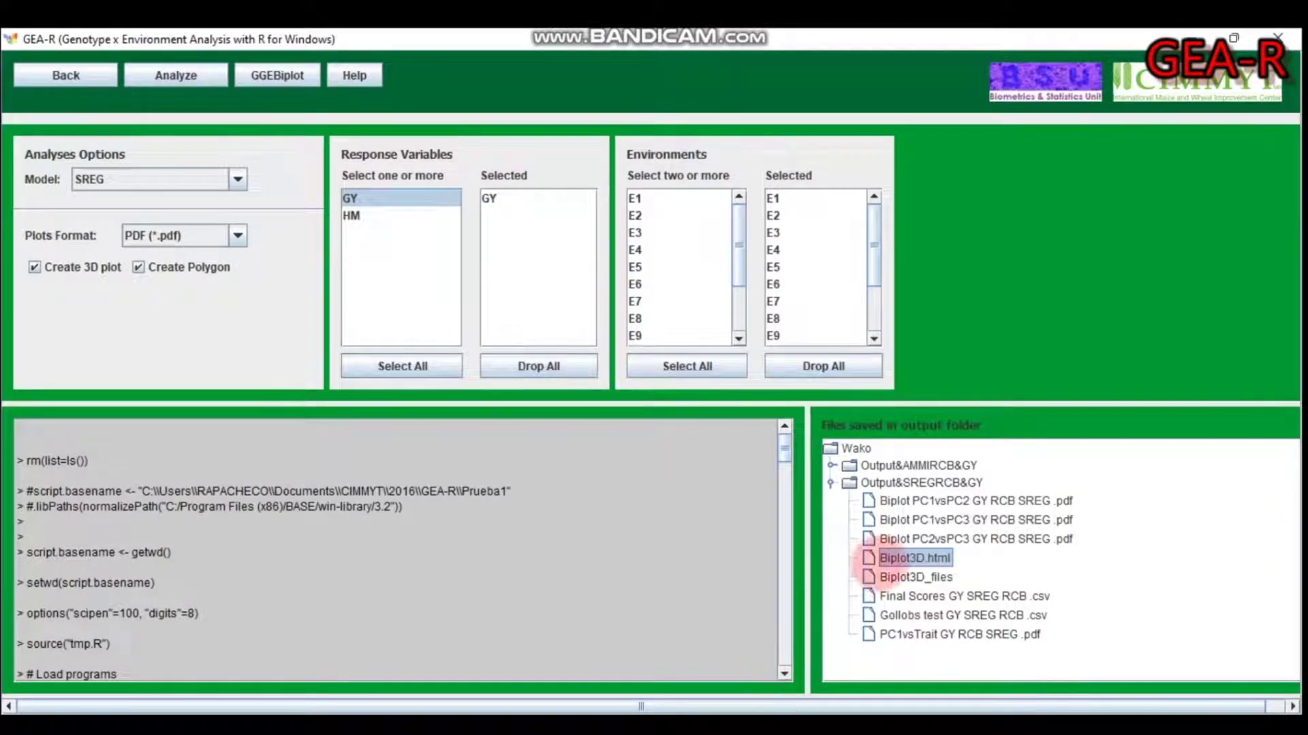
- Open the SREG Final Scores and Gollobs test GY SREG RCB .csv tables in Excel
double_click(927, 595)
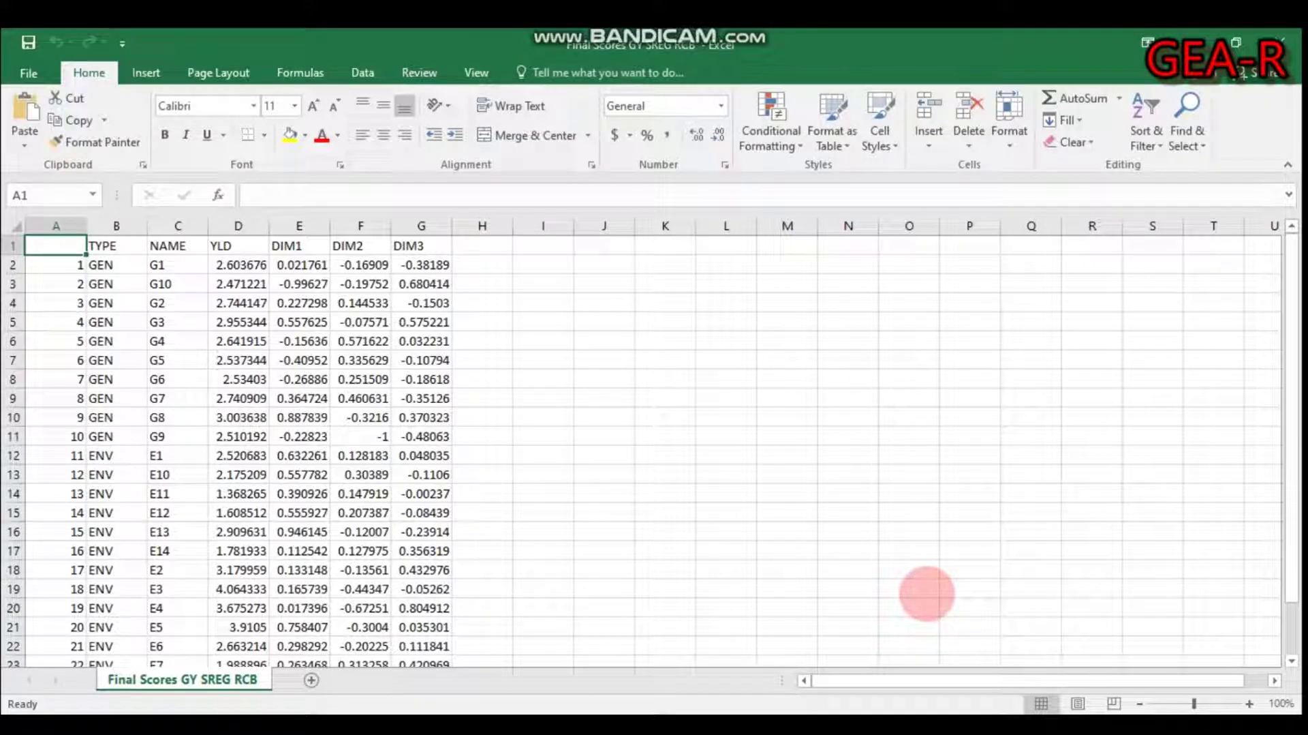
key("alt+Tab")
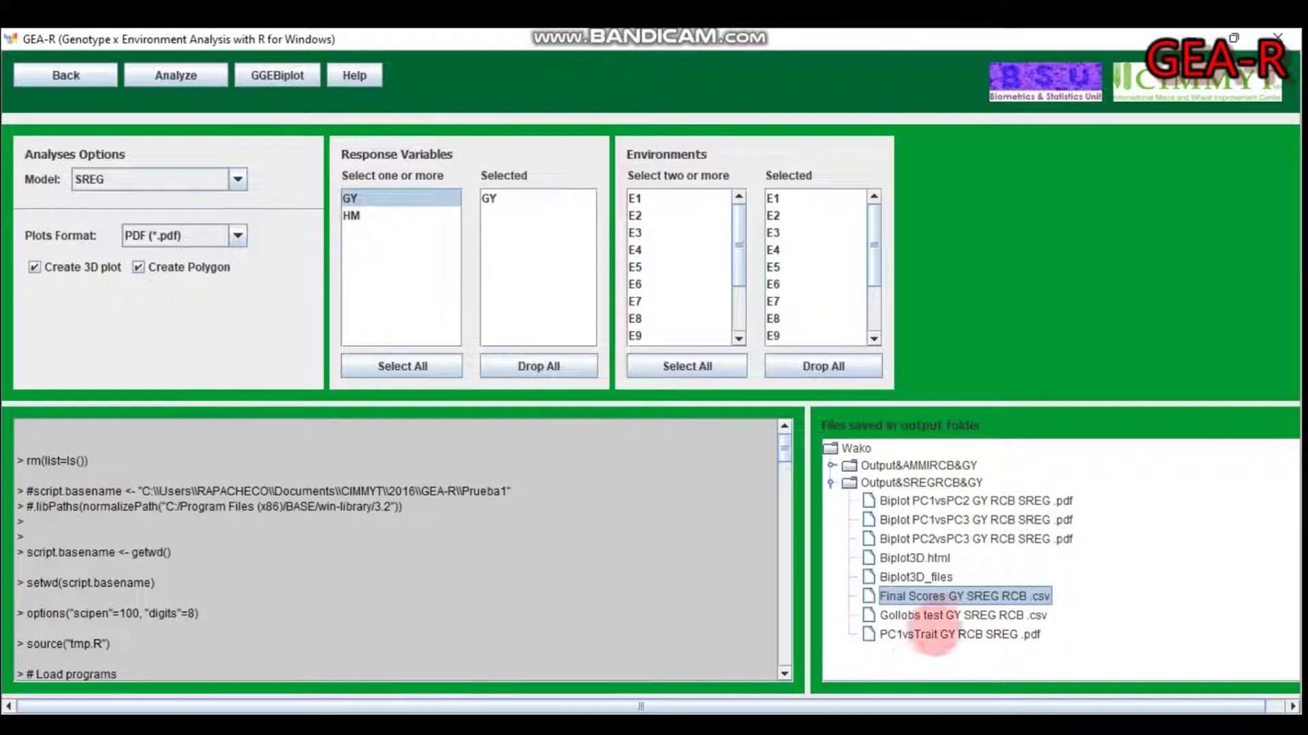
double_click(958, 614)
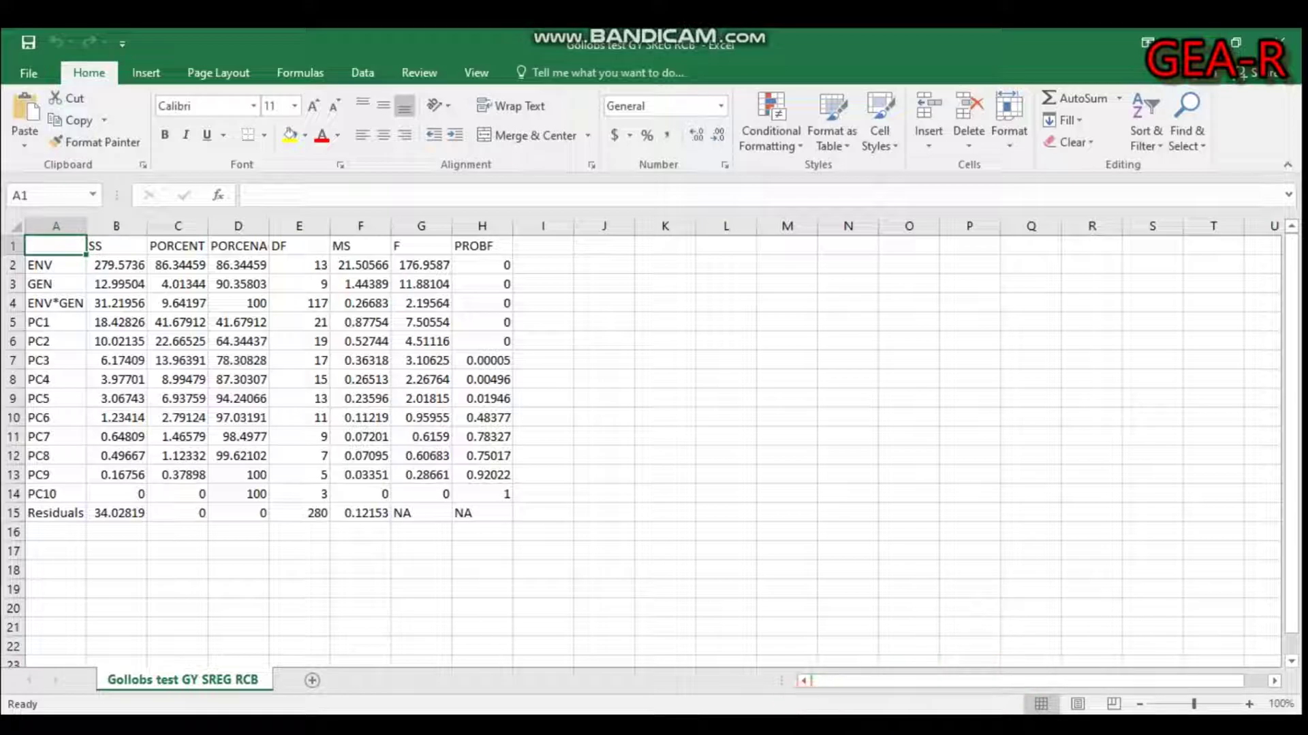
key("alt+Tab")
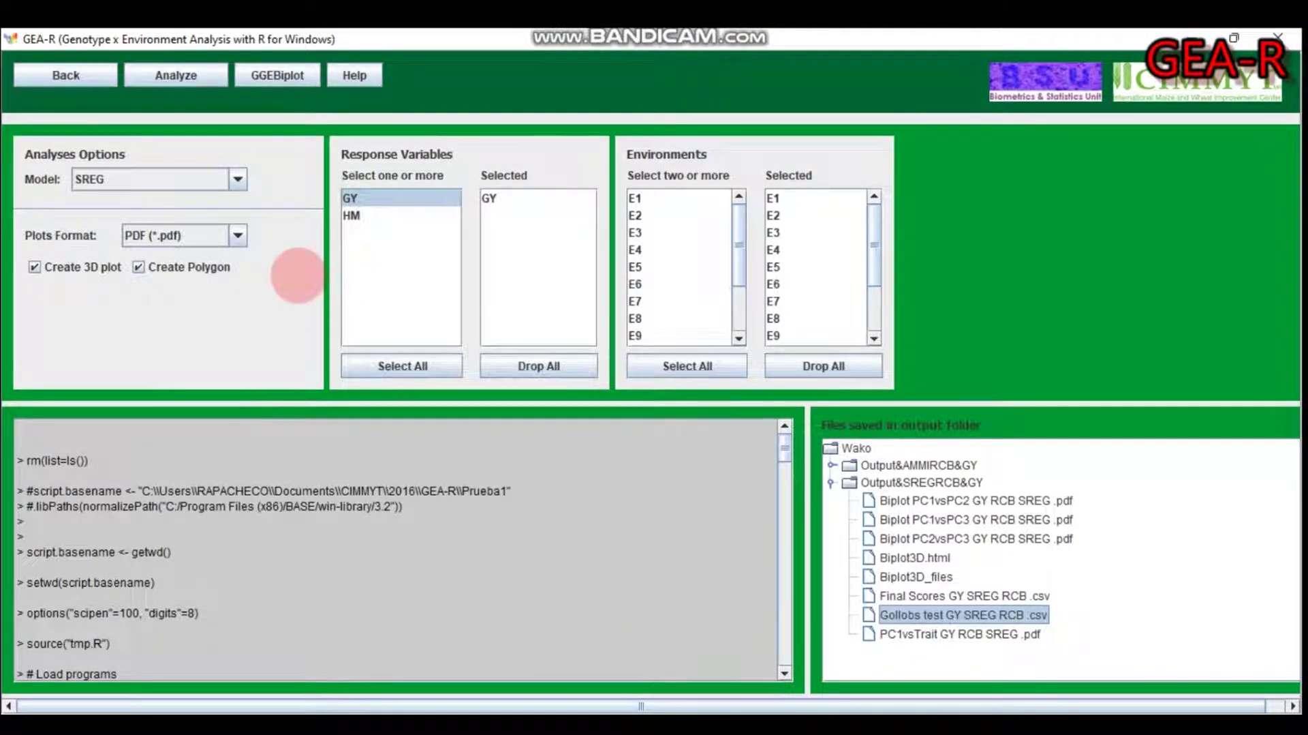
- Switch the GEA-R analysis model to Stability Analysis
left_click(238, 179)
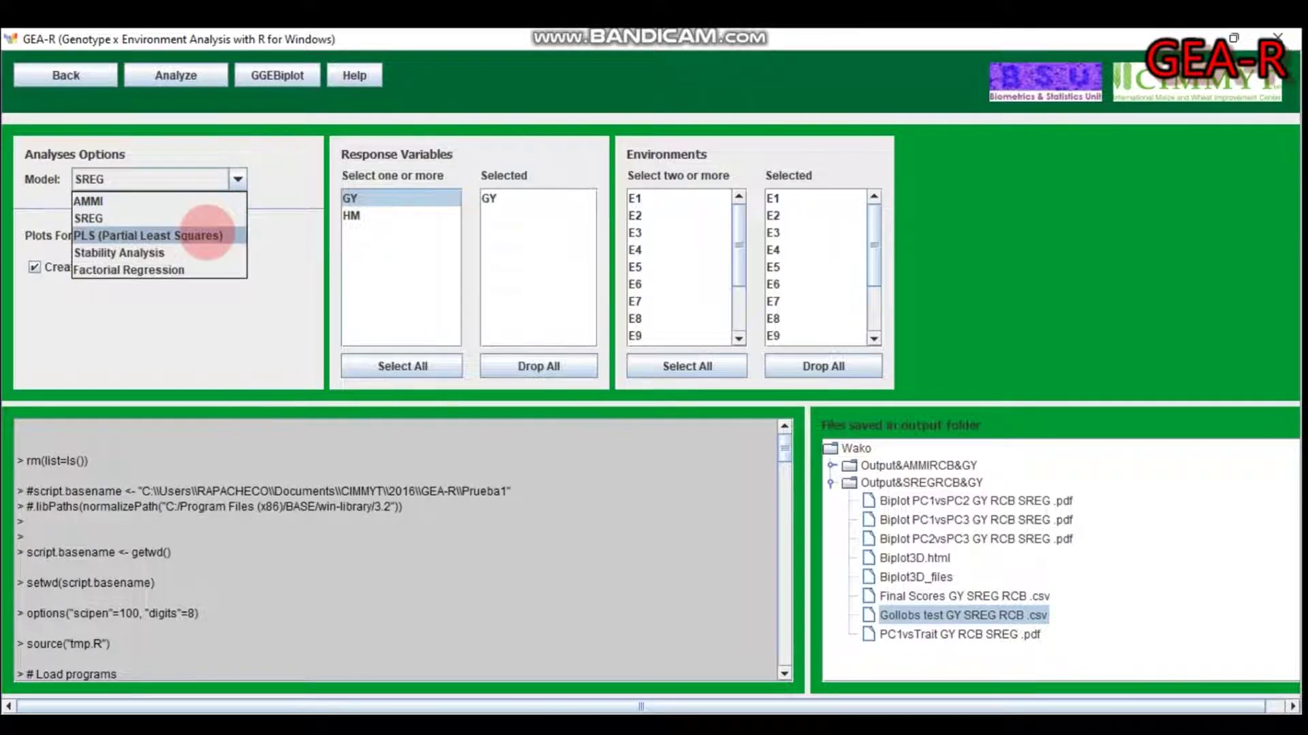
left_click(207, 234)
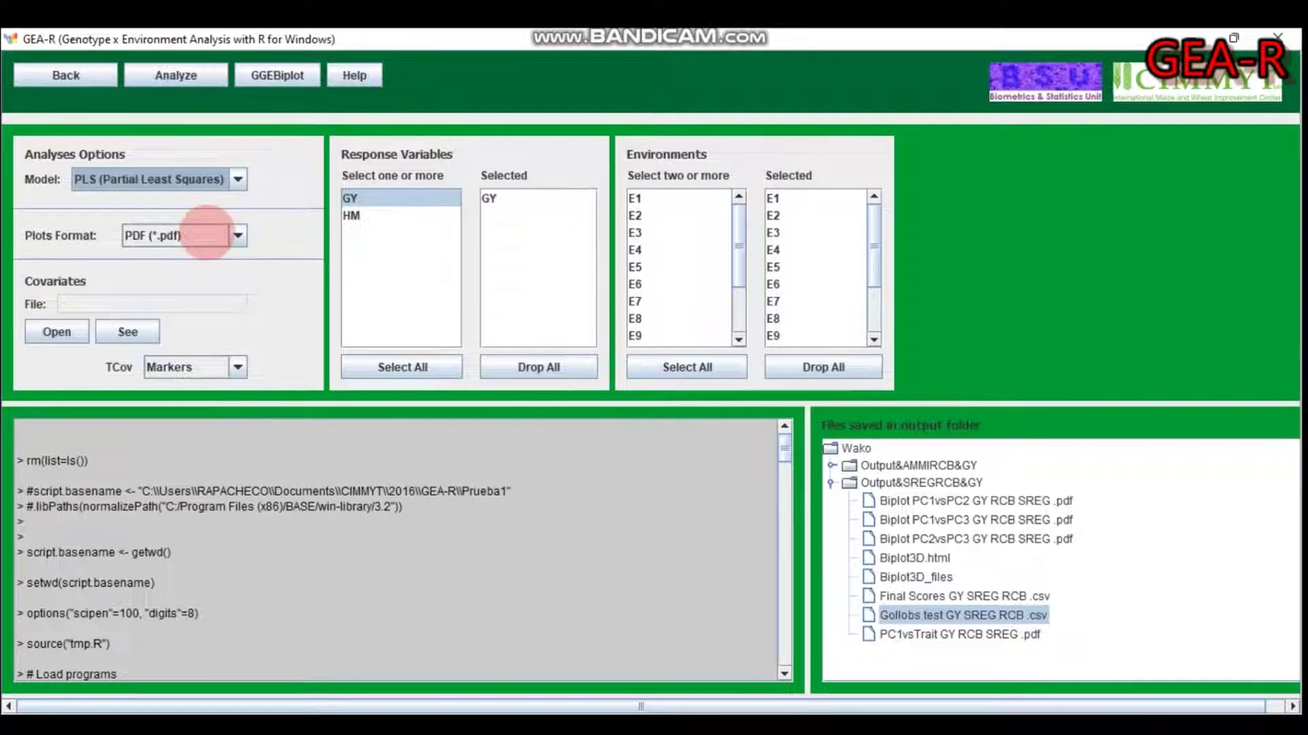
left_click(235, 179)
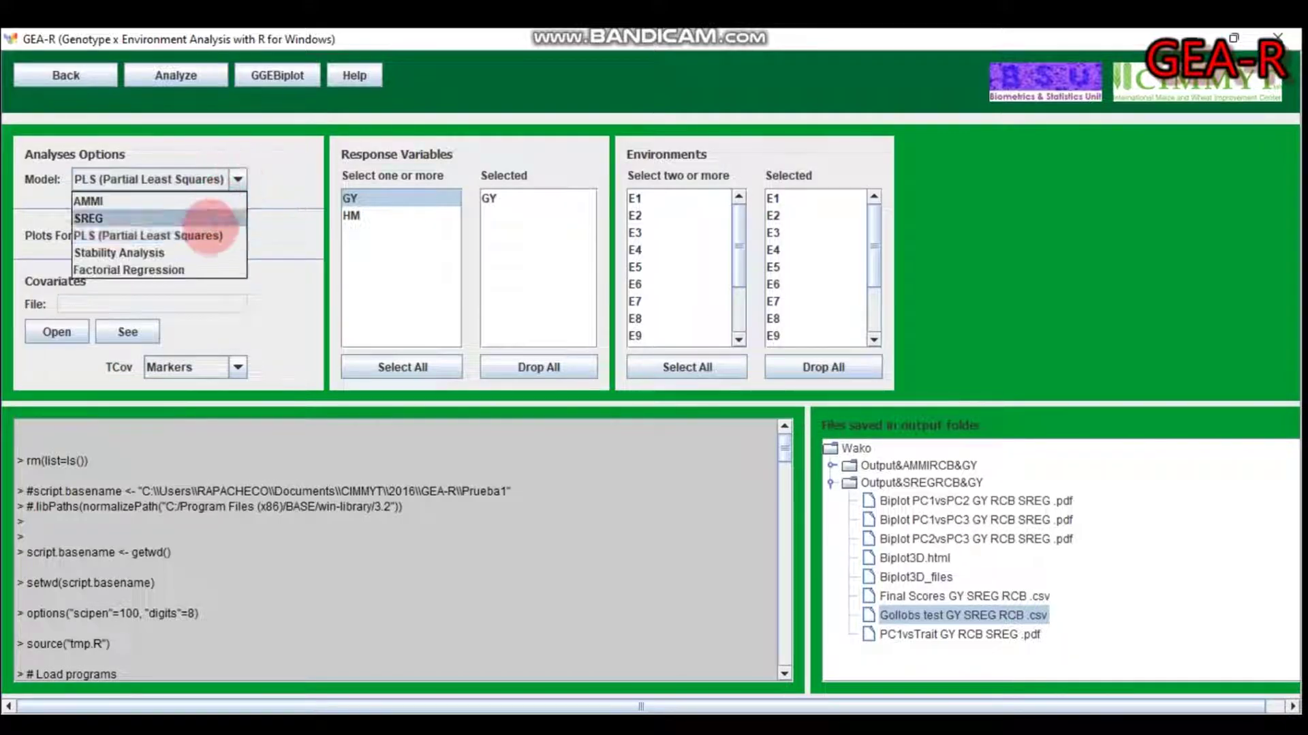
left_click(202, 251)
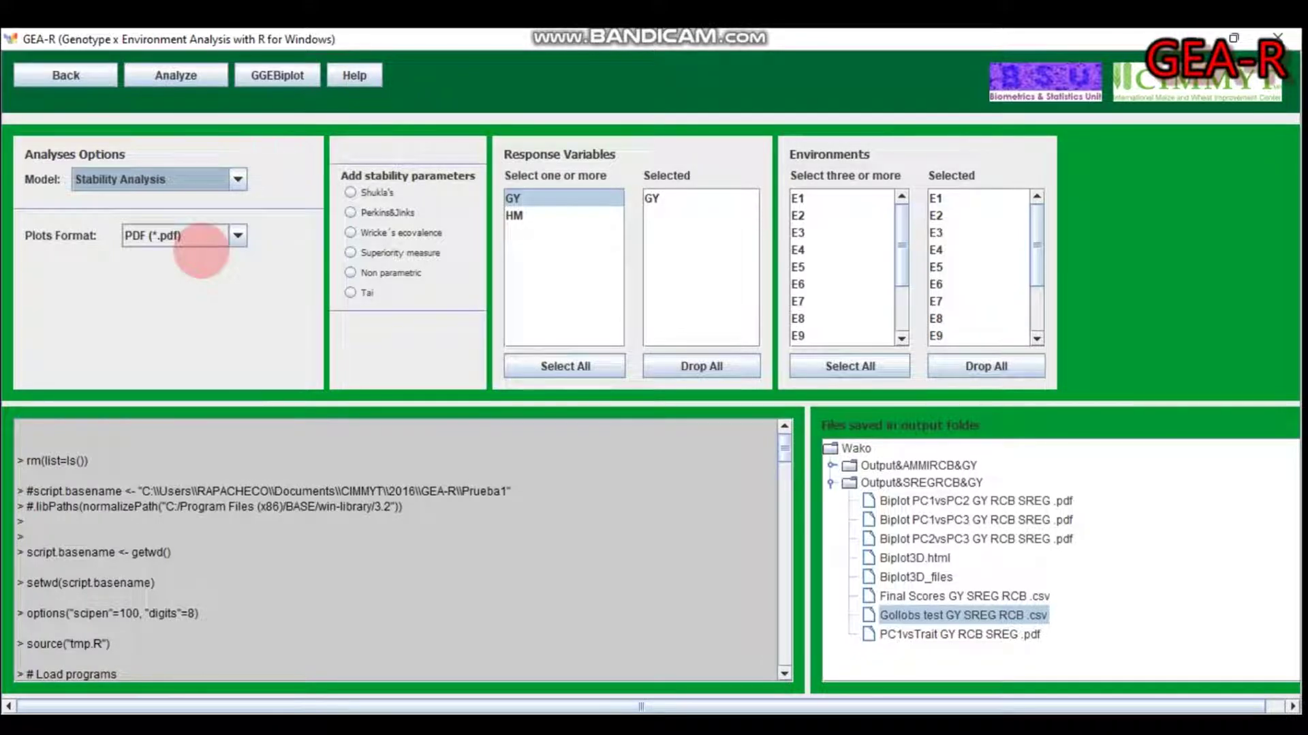
- Include Shukla's, Perkins&Jinks, Wricke's, Superiority, Non parametric and Tai parameters and run the analysis
left_click(350, 192)
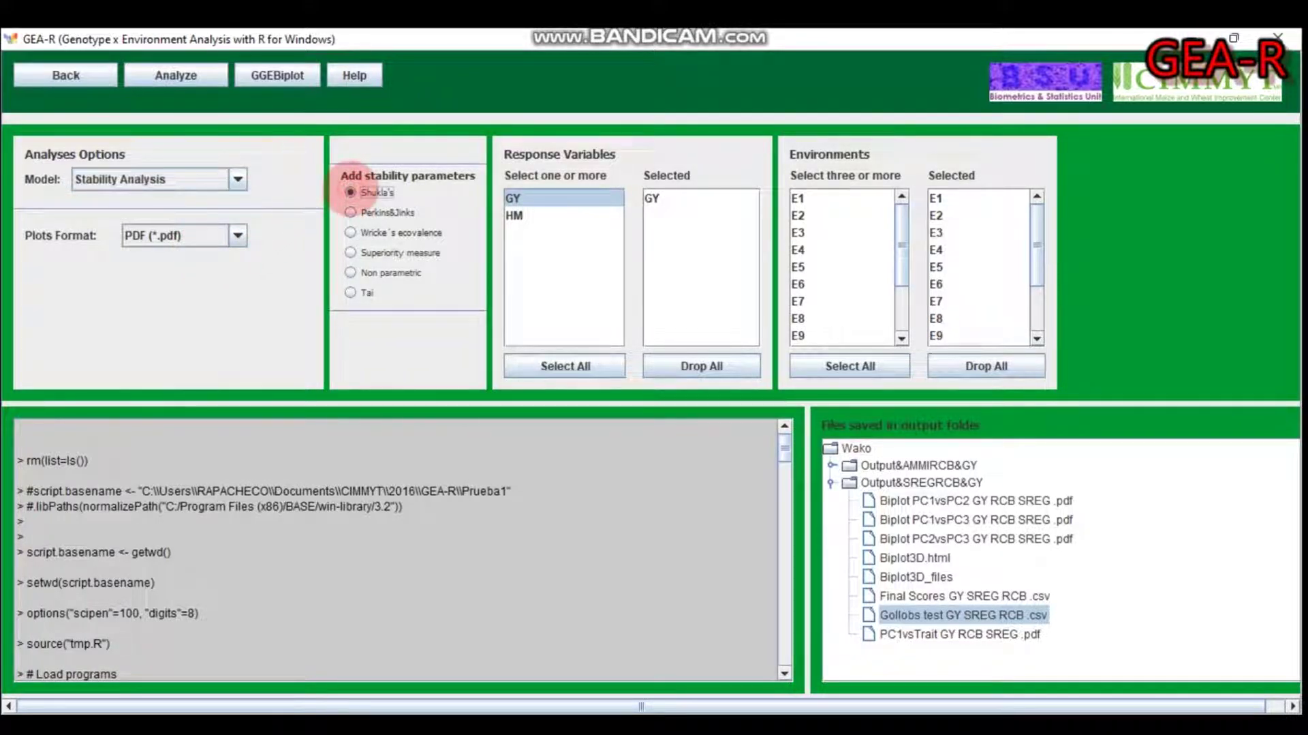
left_click(350, 212)
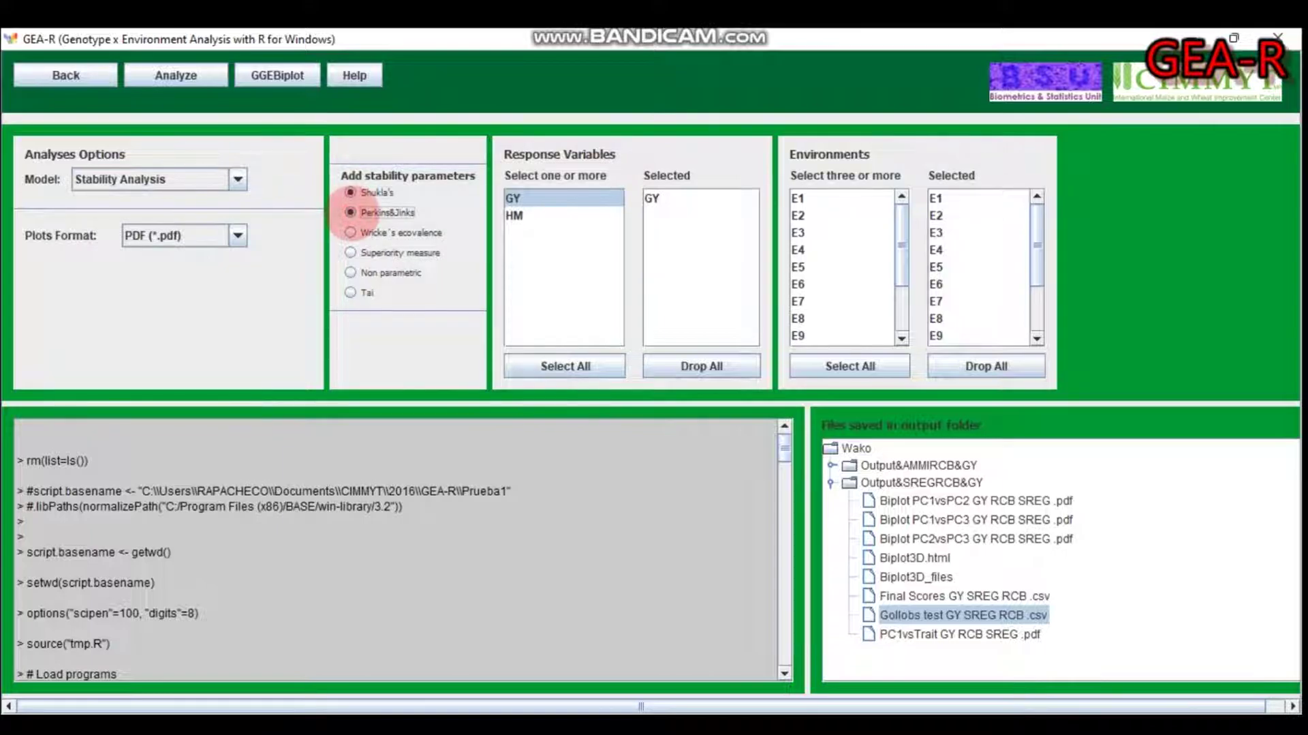
left_click(351, 232)
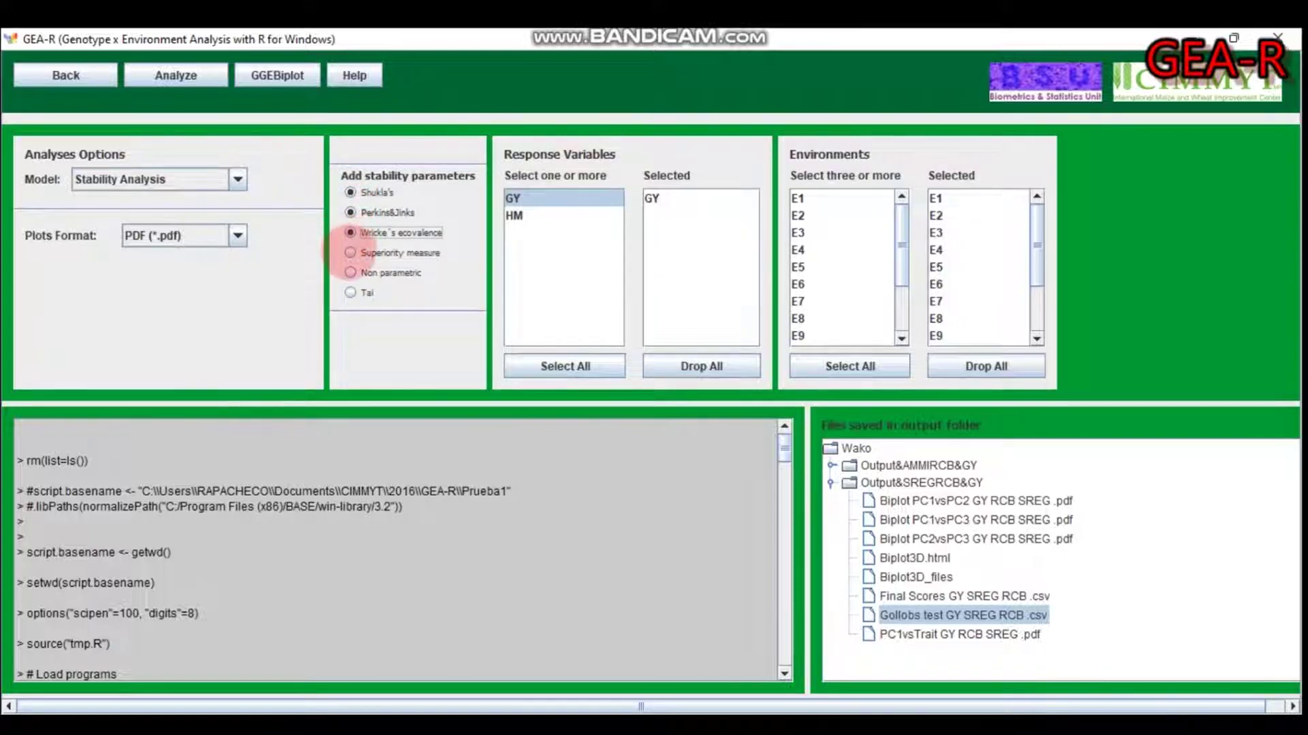
left_click(350, 253)
left_click(350, 272)
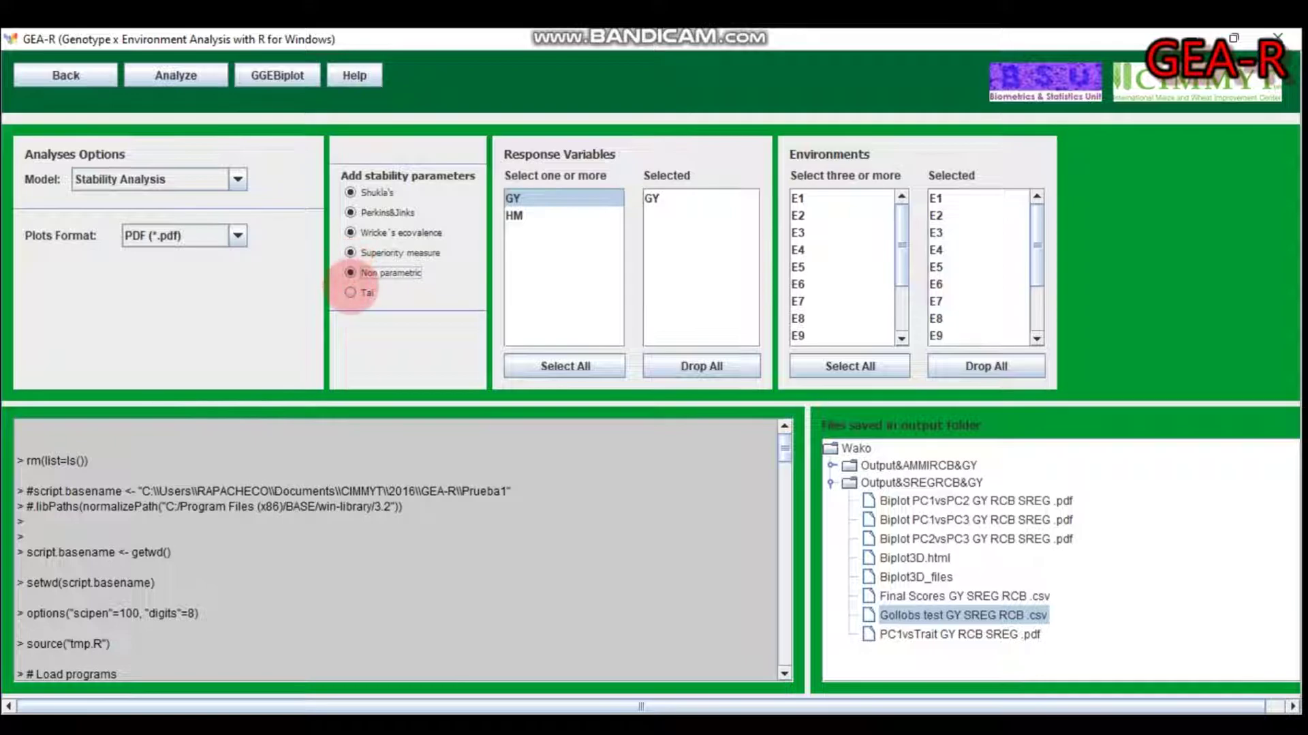
left_click(351, 292)
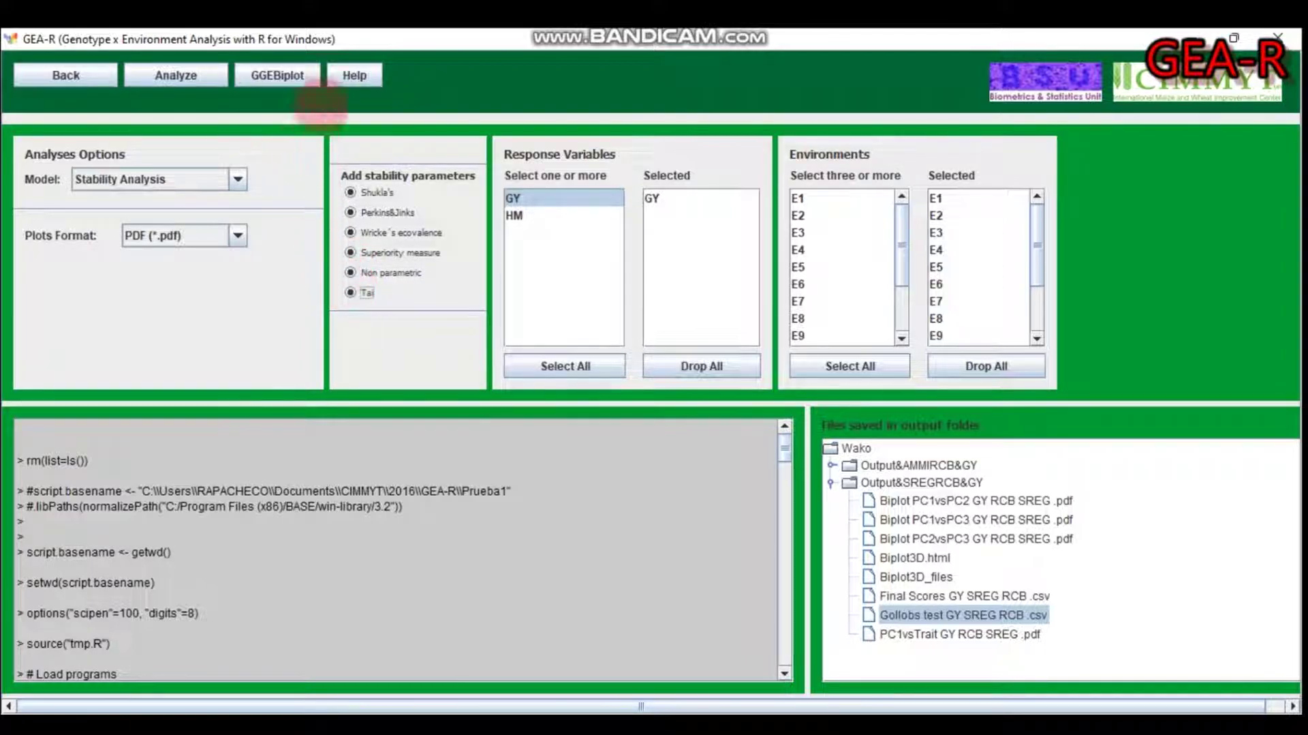
left_click(186, 68)
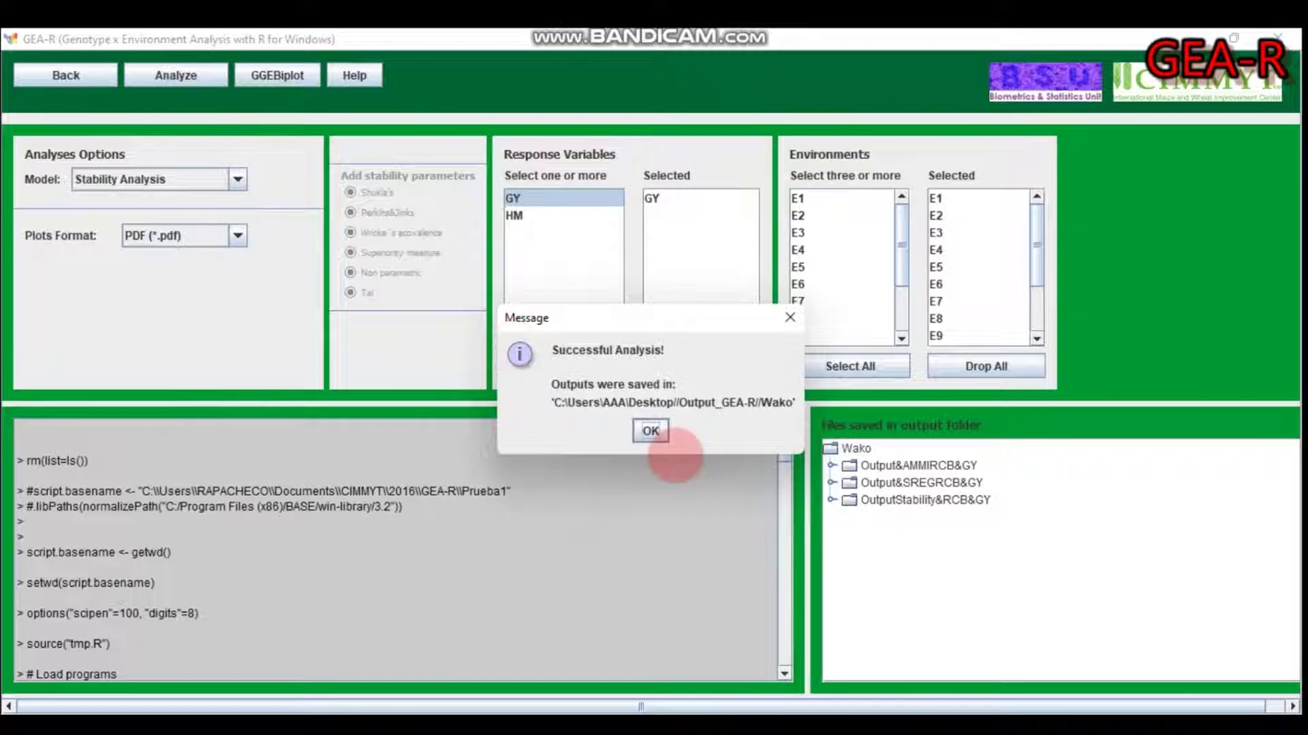
- Open Adapt&StableGEN GY .csv from OutputStability&RCB&GY in Excel and widen column D to show GenAdap&Stable
left_click(651, 430)
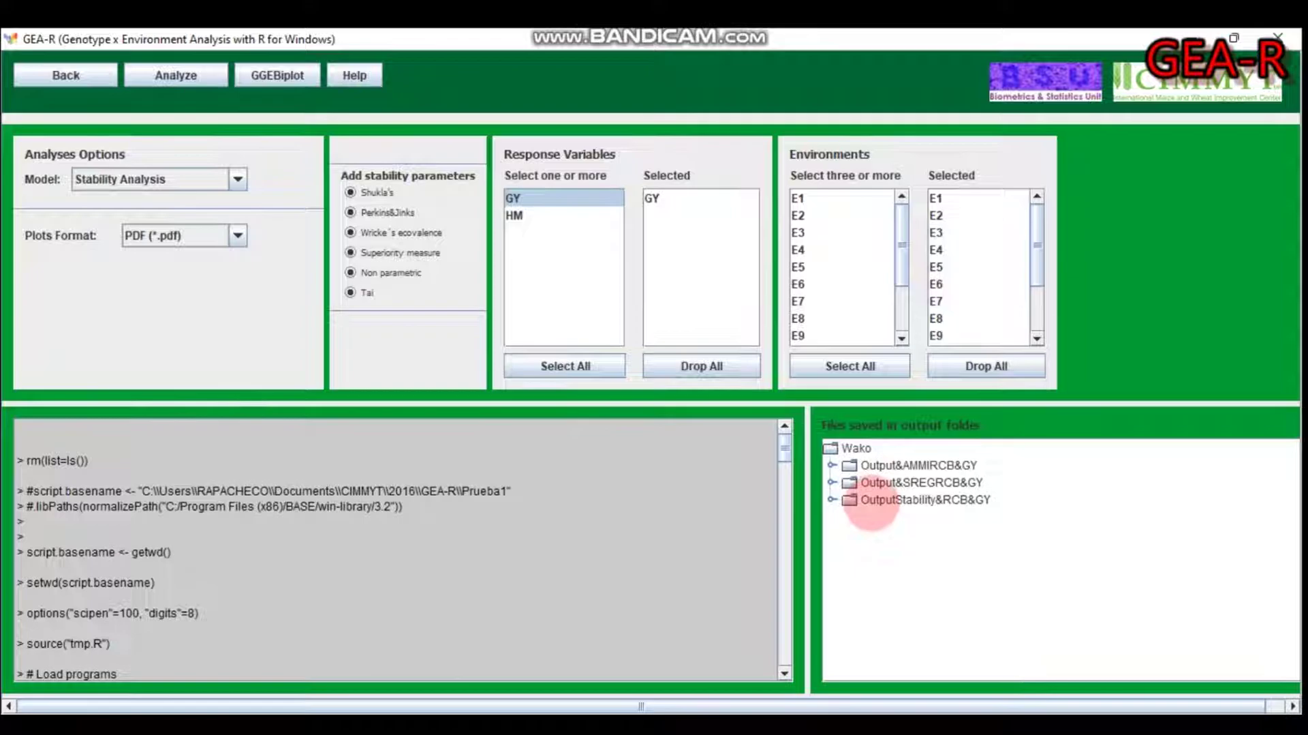
left_click(872, 500)
double_click(872, 500)
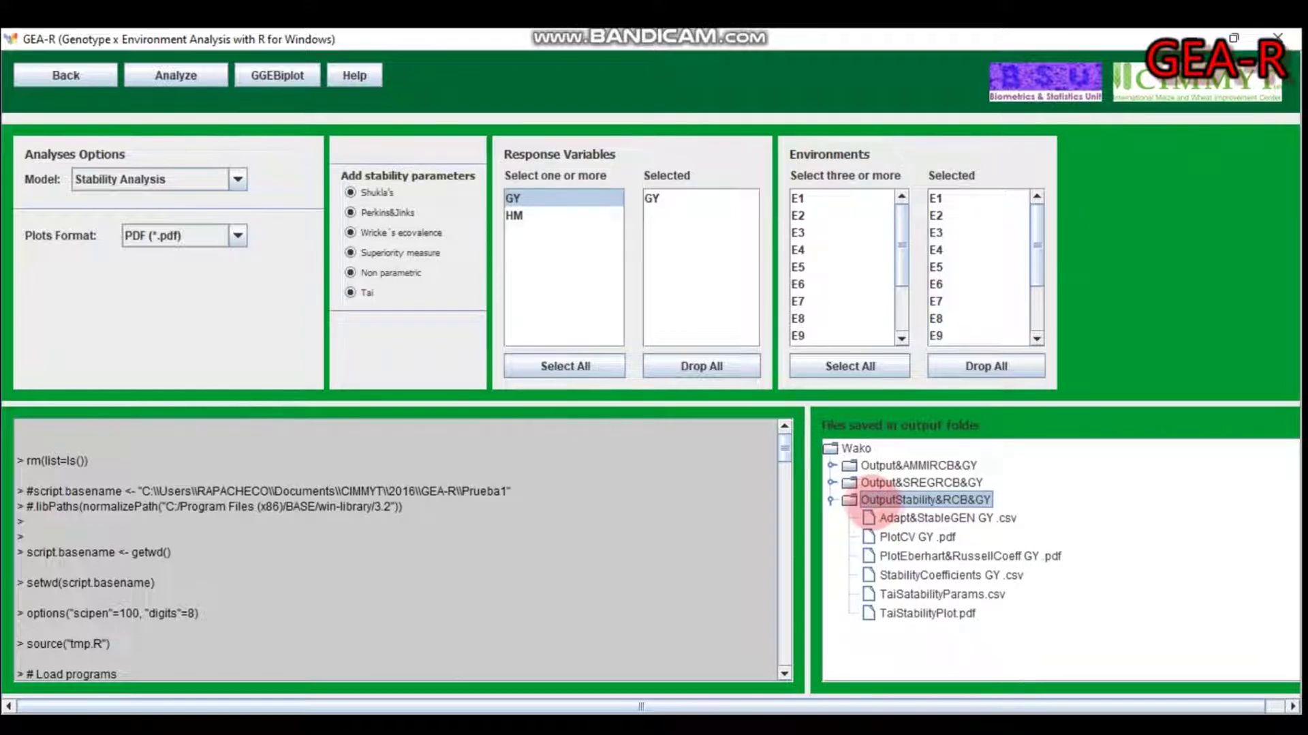
left_click(903, 517)
double_click(903, 518)
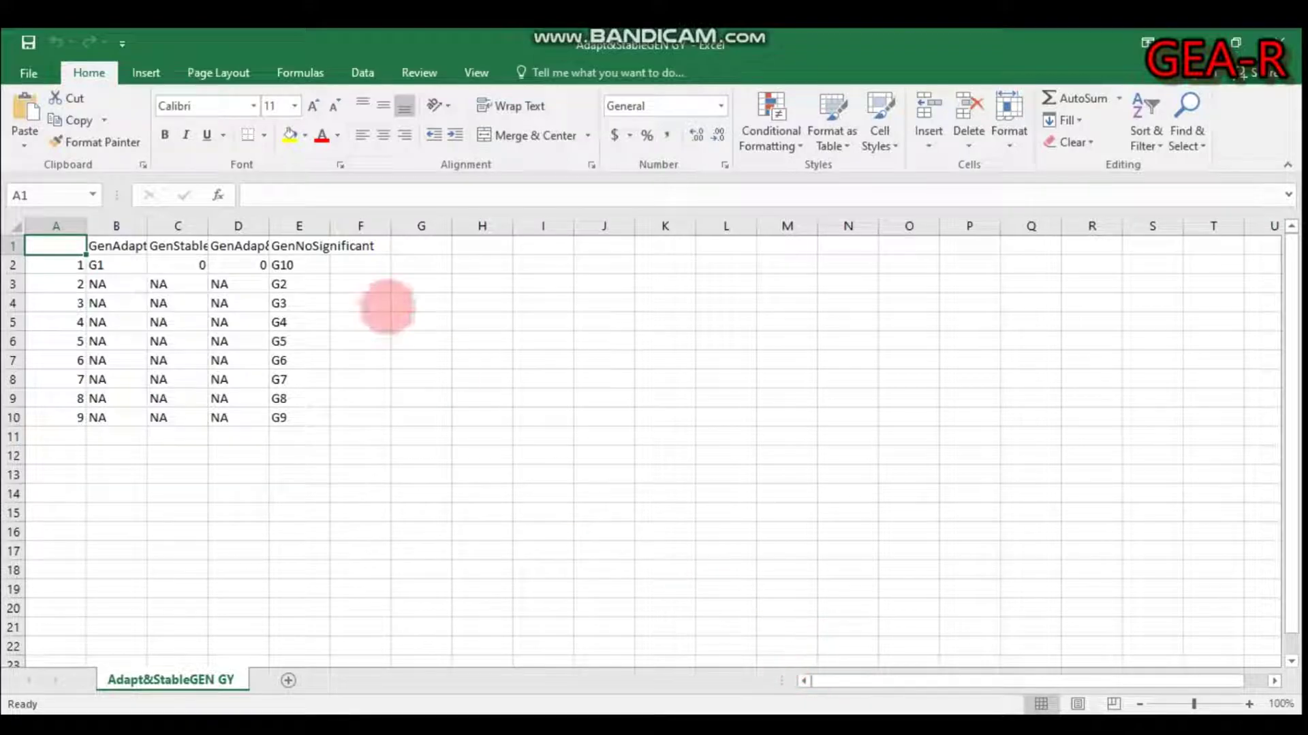
left_click_drag(269, 226, 415, 228)
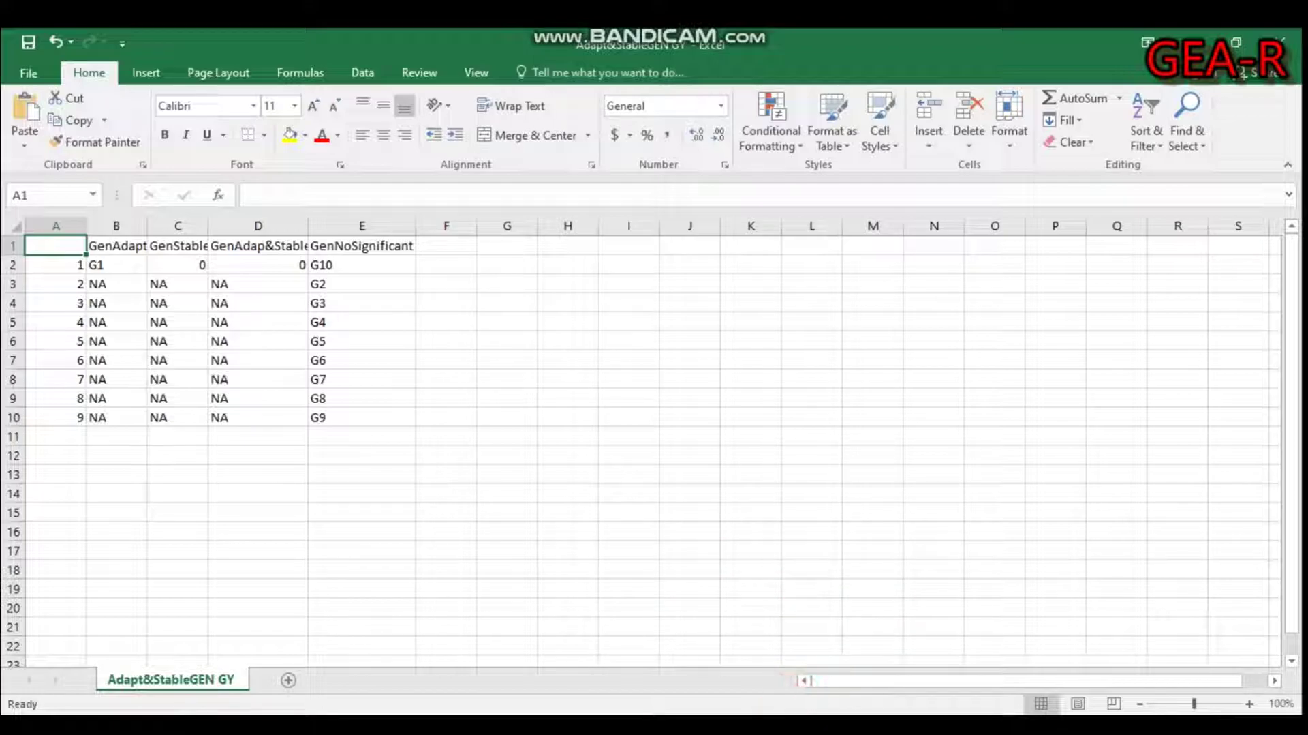
key("alt+Tab")
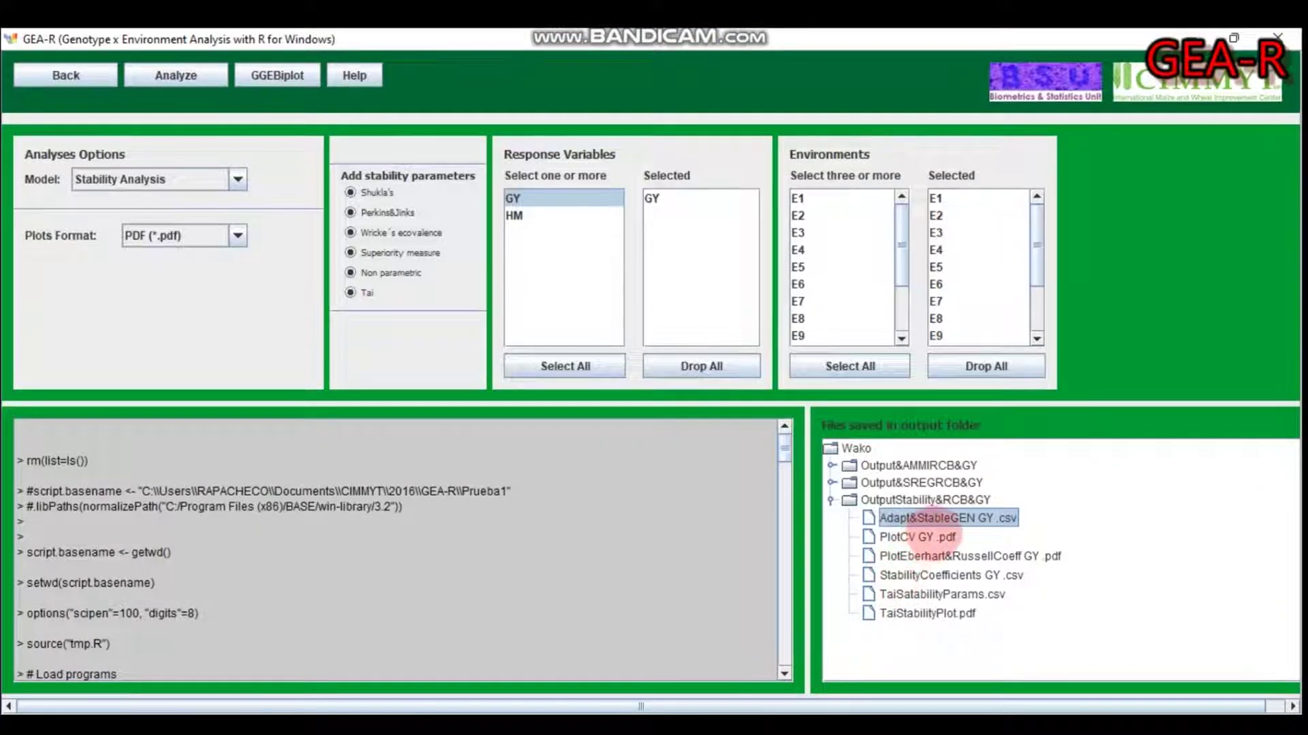
- View the PlotCV GY chart of CV(%) versus Mean in Edge, scrolling to see its axes
double_click(933, 536)
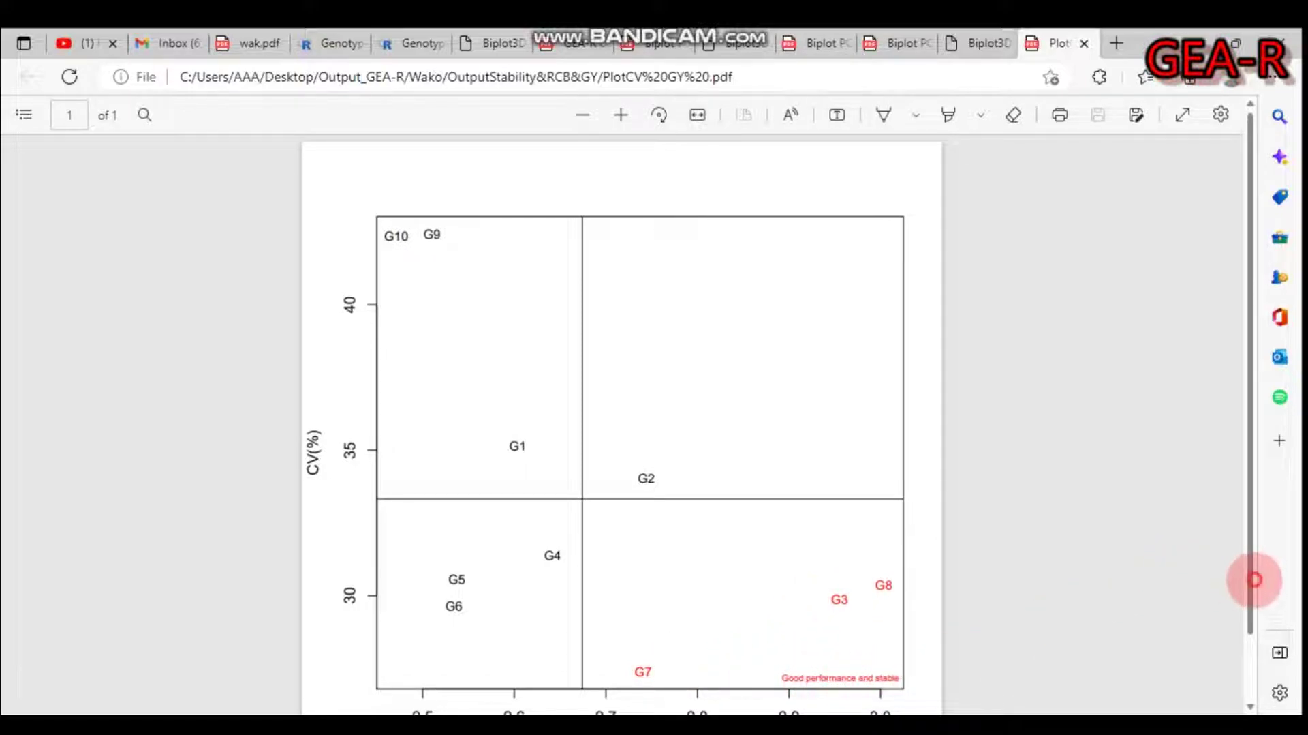
left_click_drag(1256, 578, 1255, 645)
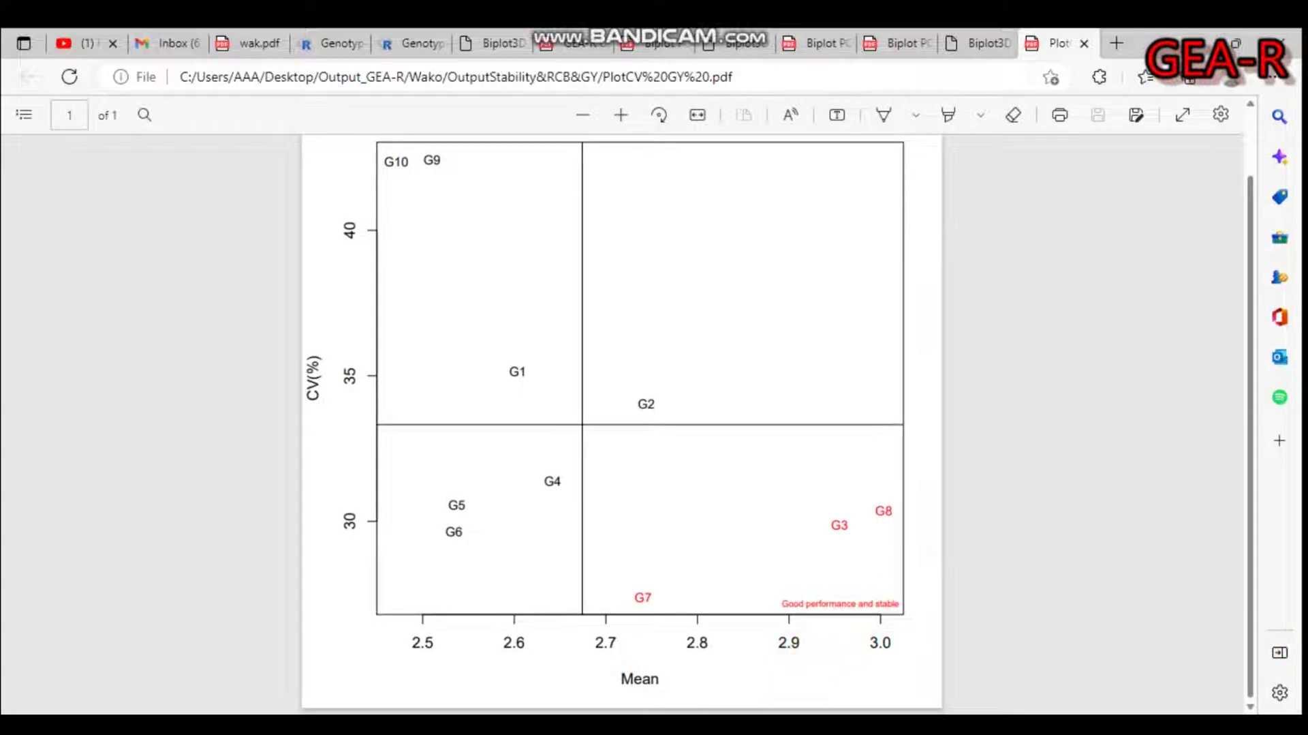
key("alt+Tab")
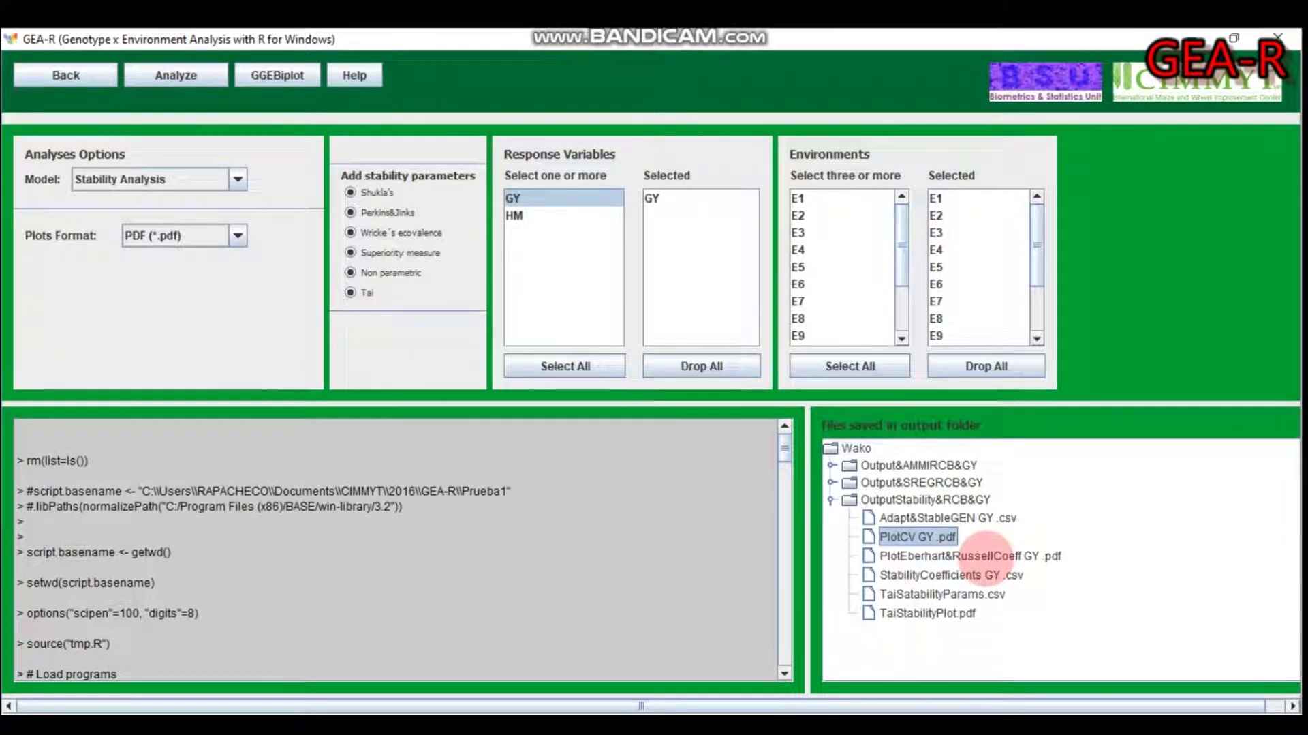
- Open PlotEberhart&RussellCoeff GY .pdf in Edge, zoom in and scroll over the Coeff Reg (bi) chart
double_click(984, 554)
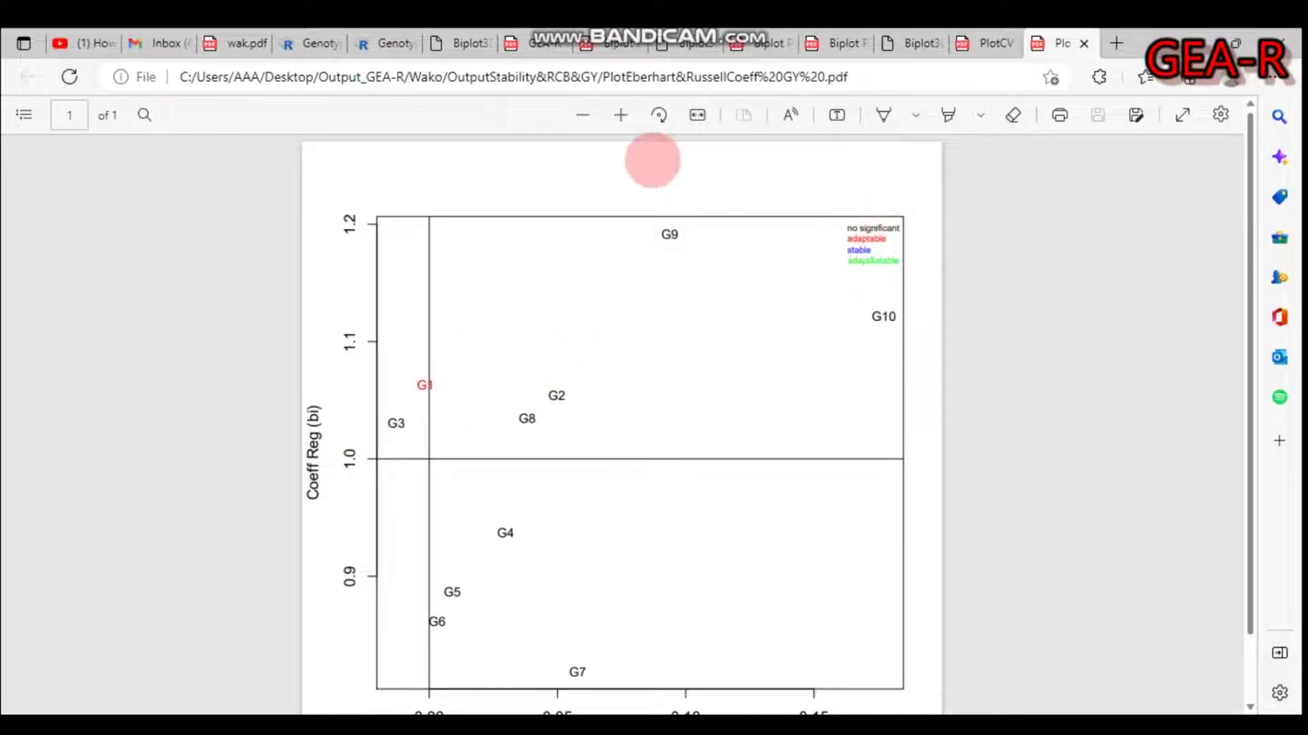
left_click(621, 114)
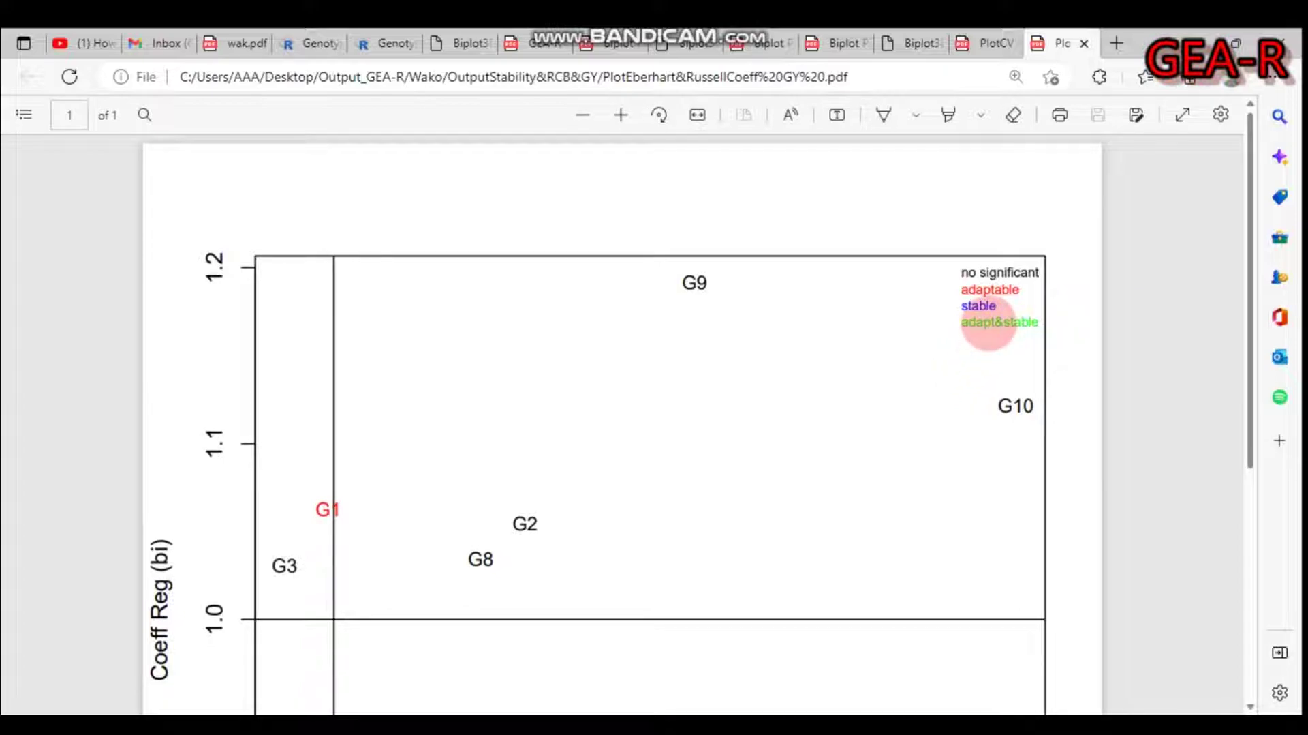
scroll(1254, 475, "down", 1)
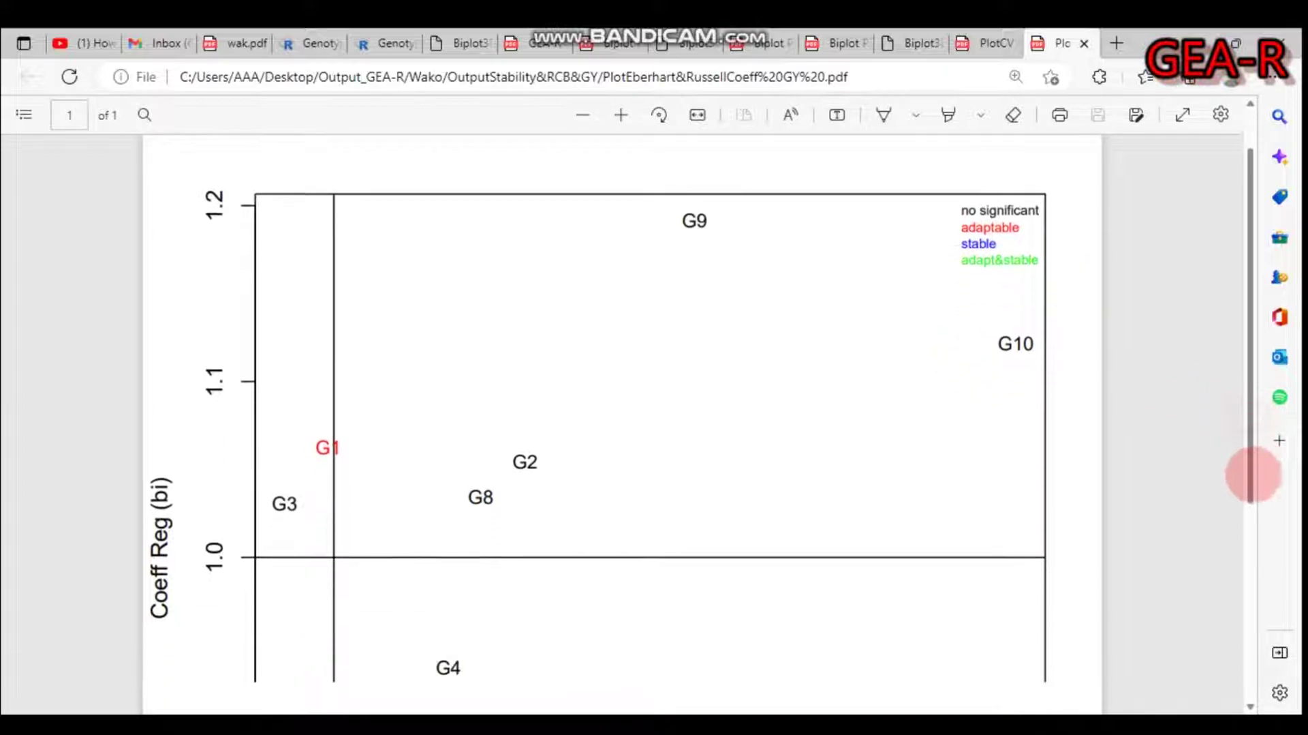
left_click_drag(1254, 475, 1259, 508)
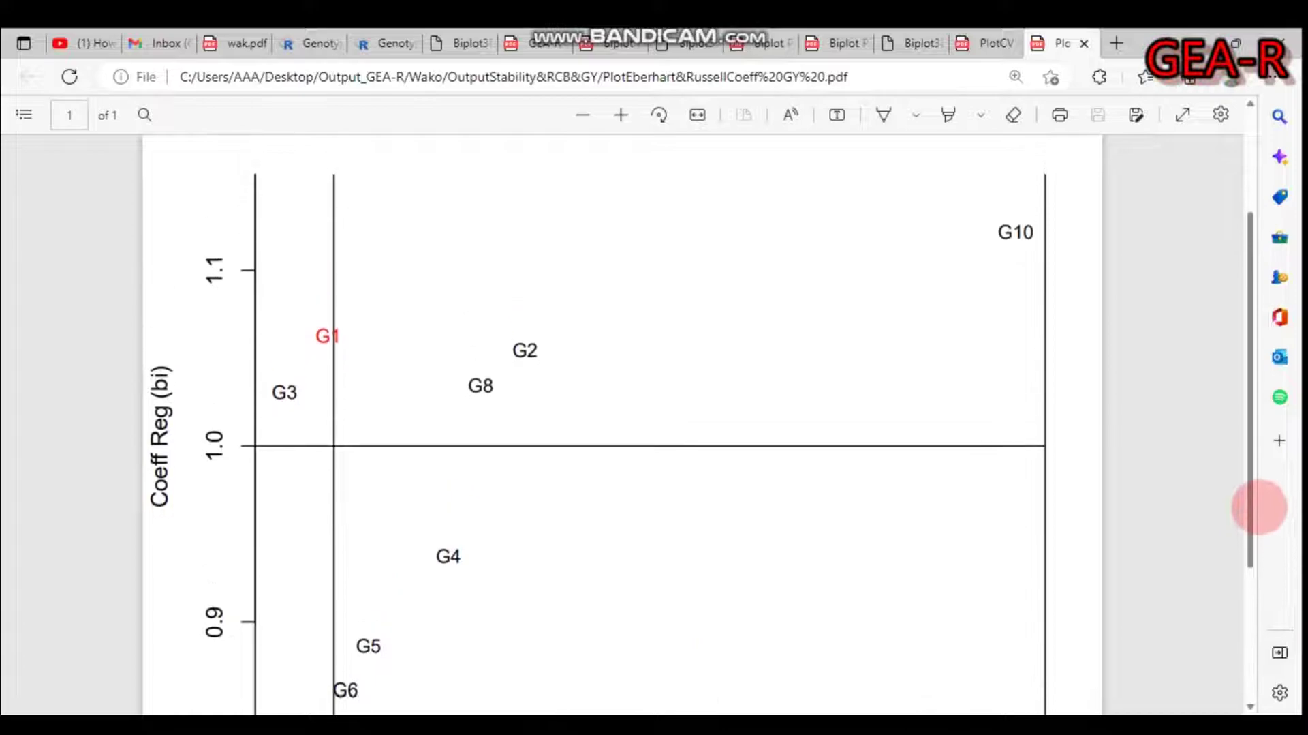
scroll(1259, 508, "up", 1)
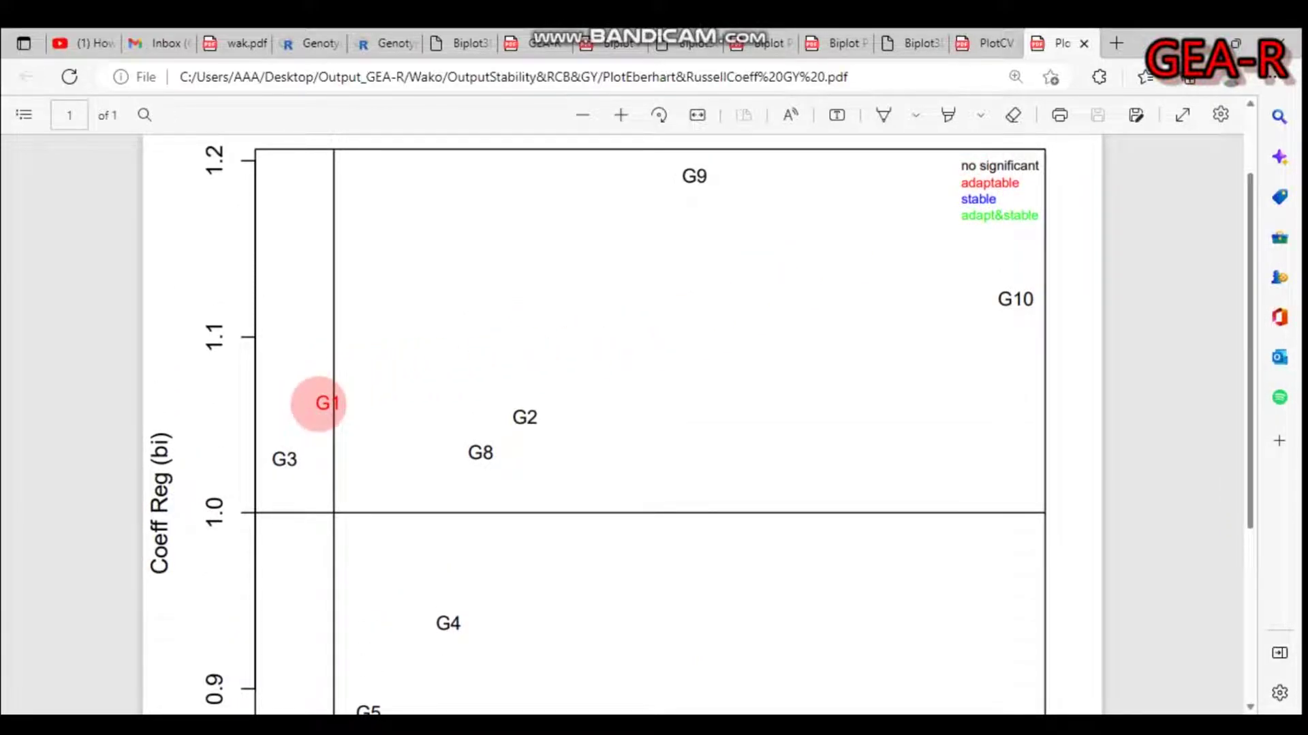
key("alt+Tab")
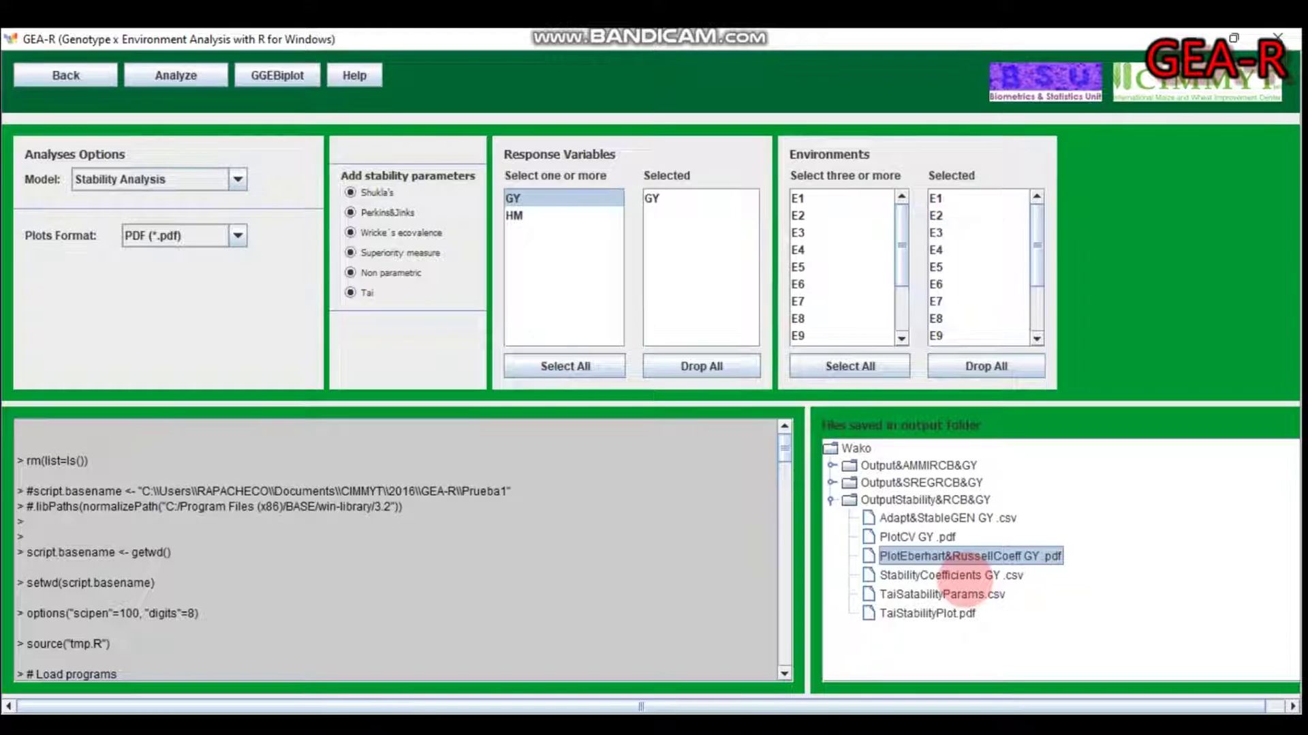
- Open StabilityCoefficients GY .csv and widen columns D, E, I, K and L to fit their headings
double_click(968, 576)
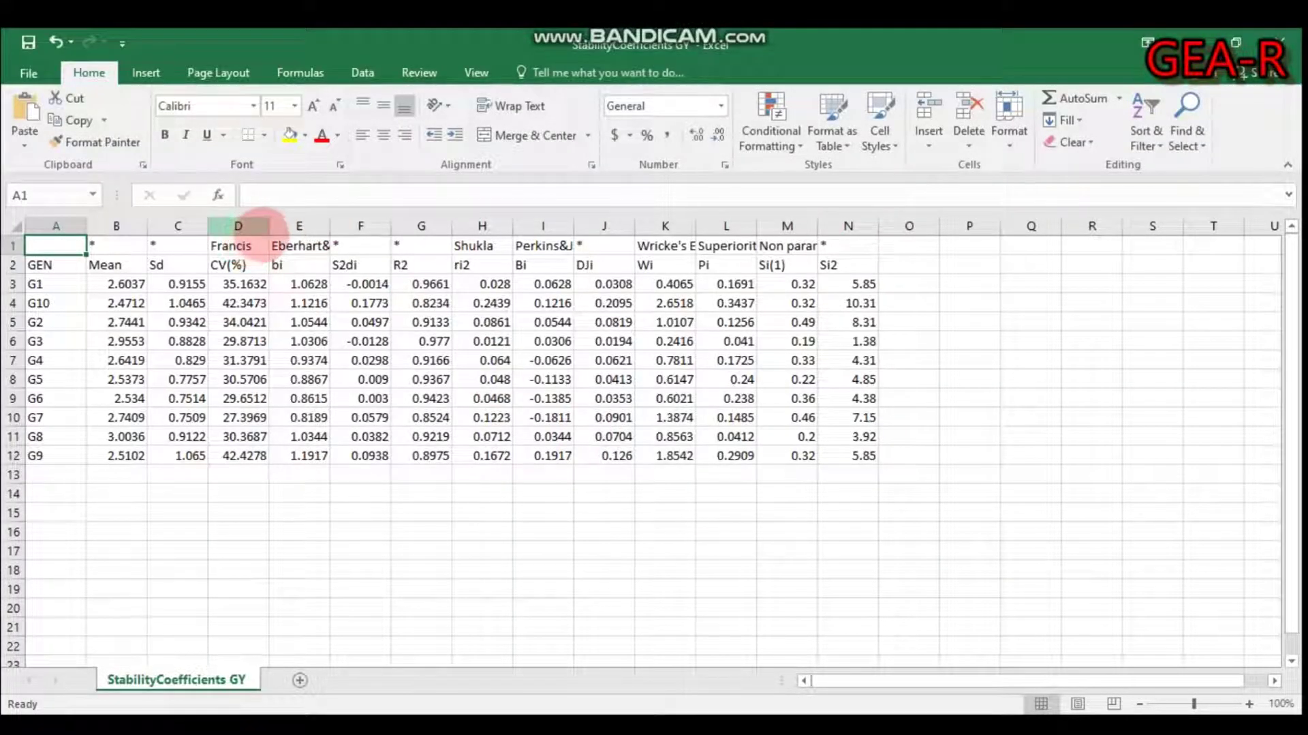
left_click_drag(267, 227, 408, 226)
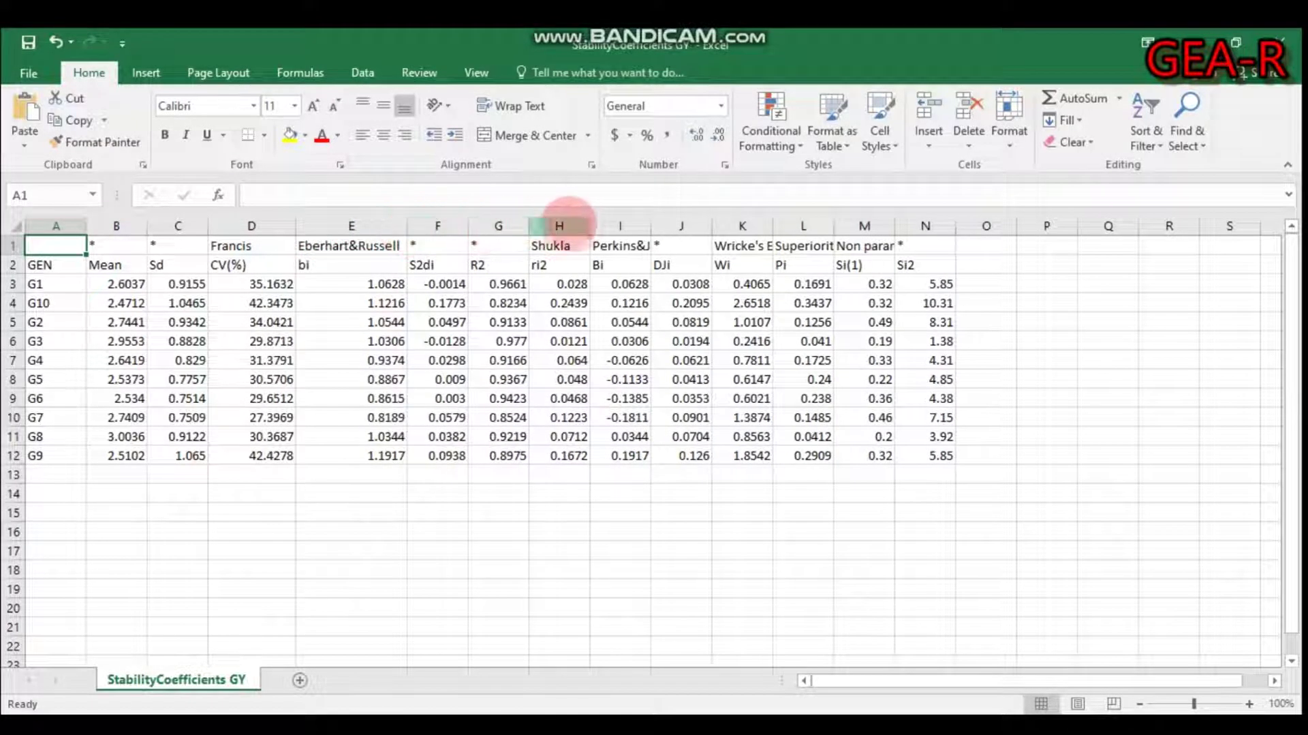
left_click_drag(651, 226, 694, 226)
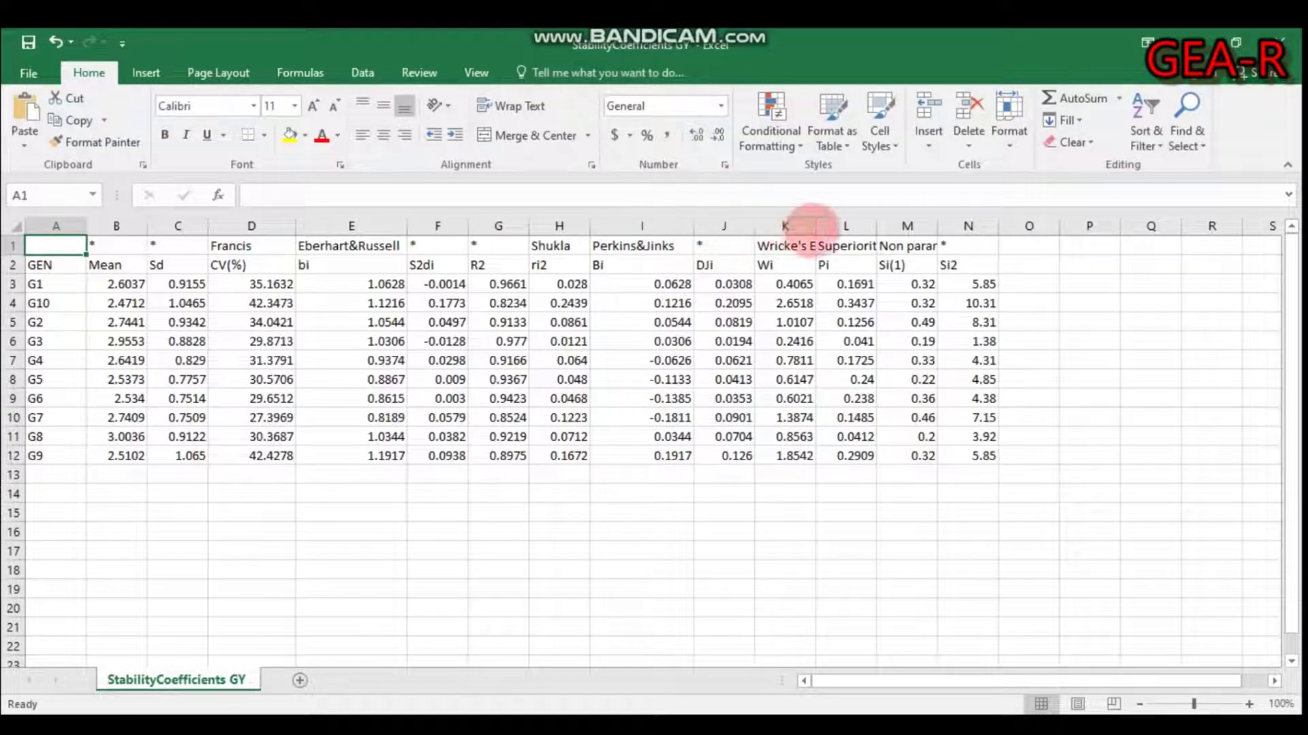
left_click_drag(816, 225, 875, 225)
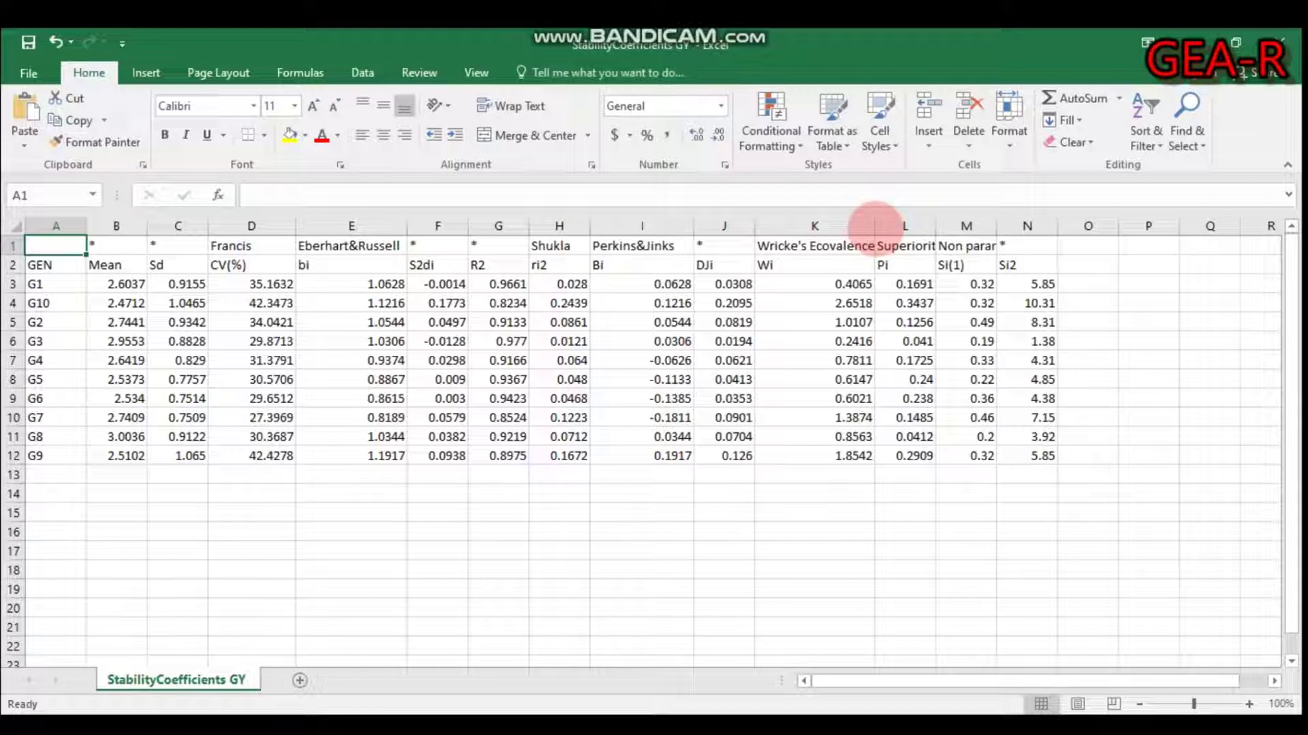
left_click_drag(936, 226, 1127, 228)
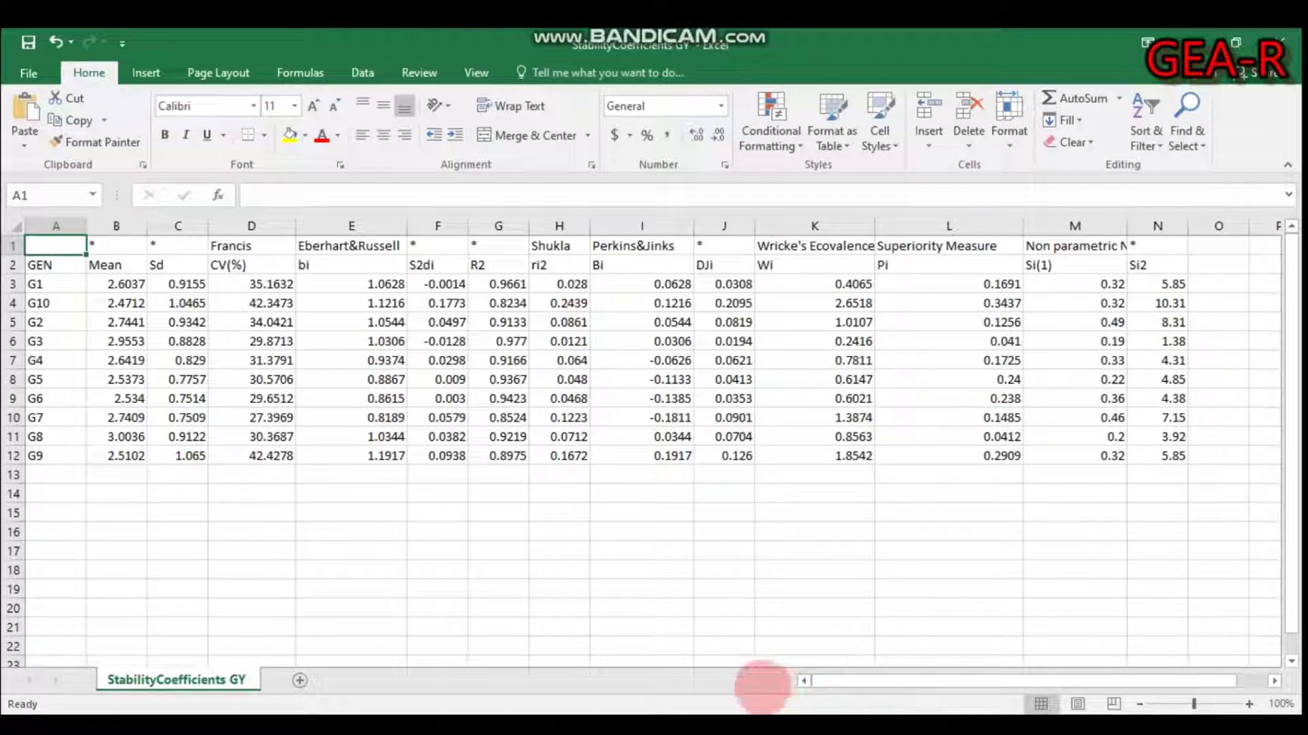
key("alt+Tab")
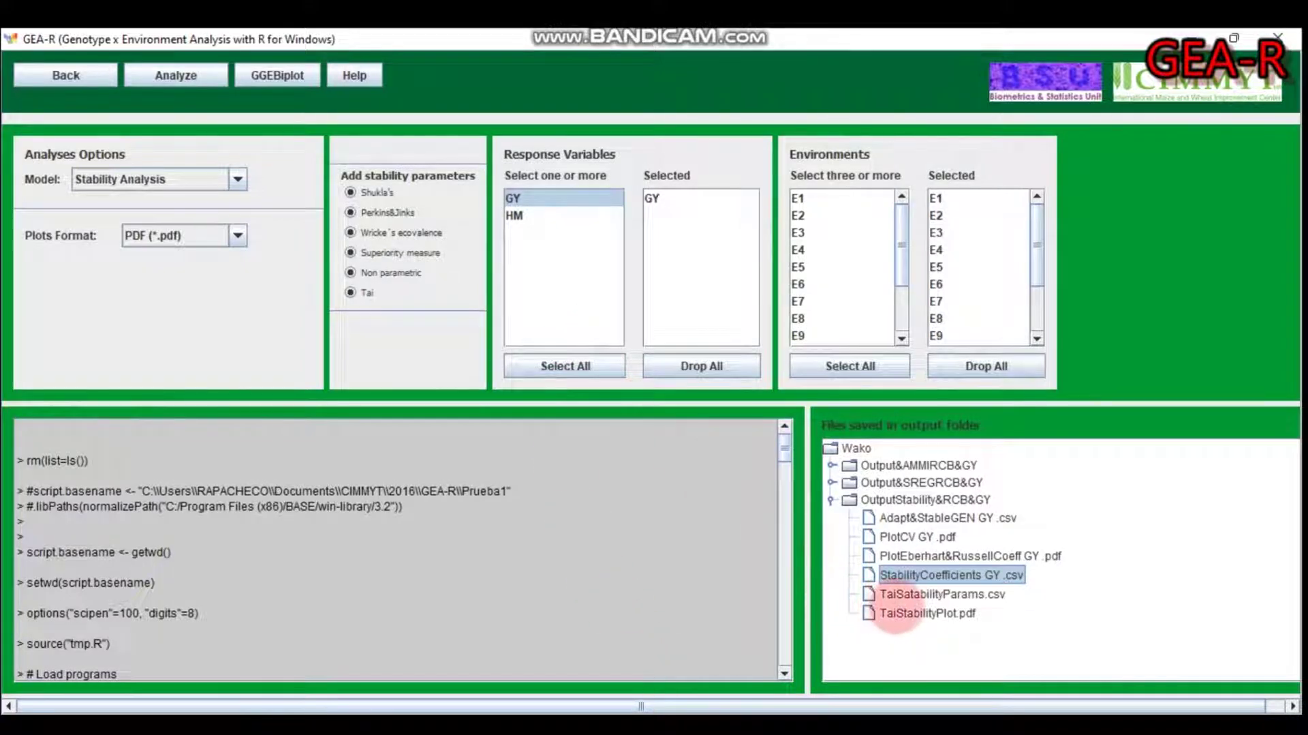
- Review the TaiSatabilityParams lambda and alpha table, then scroll through TaiStabilityPlot.pdf
double_click(920, 595)
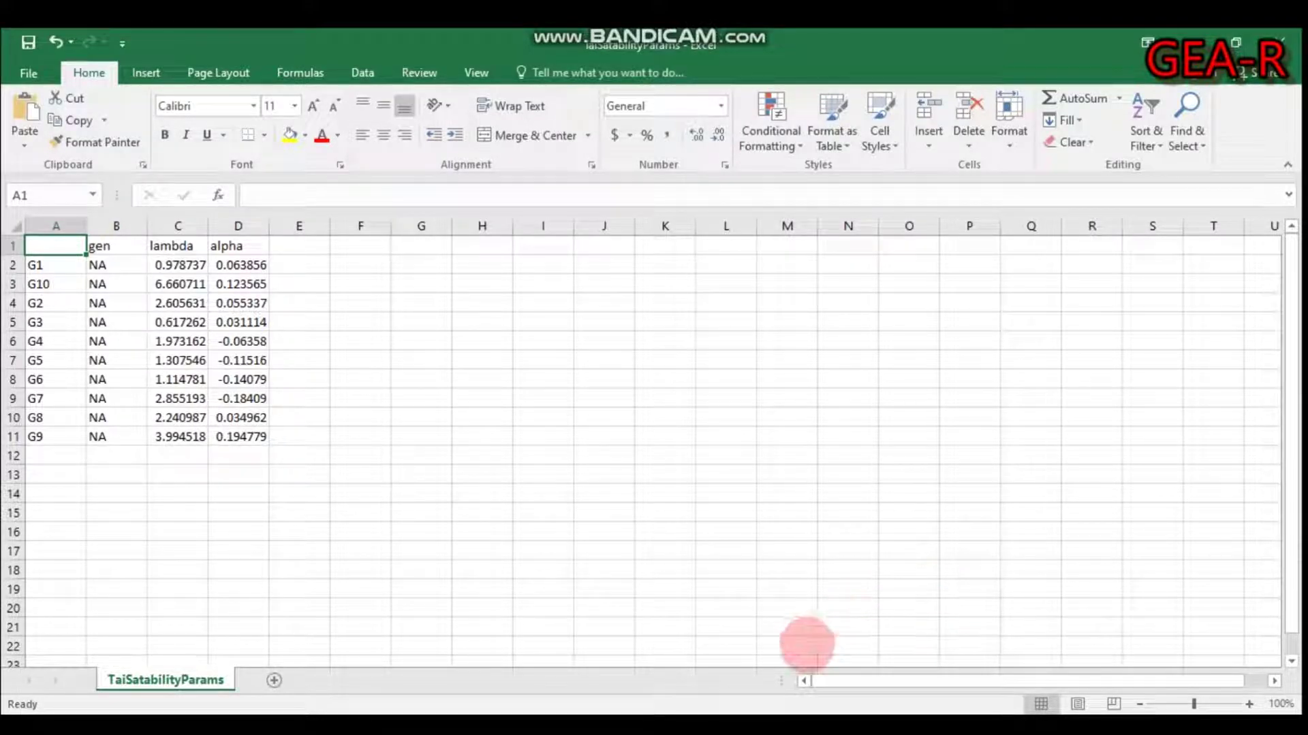
left_click(777, 726)
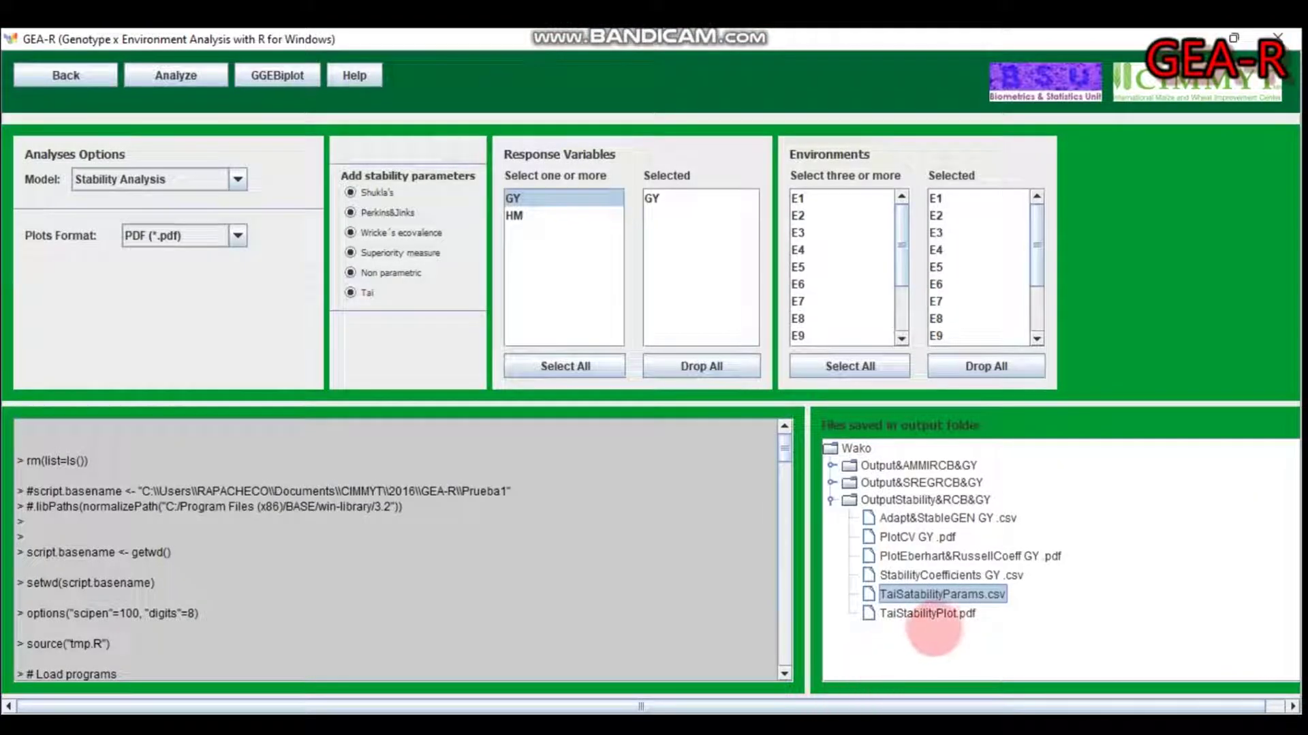
double_click(940, 613)
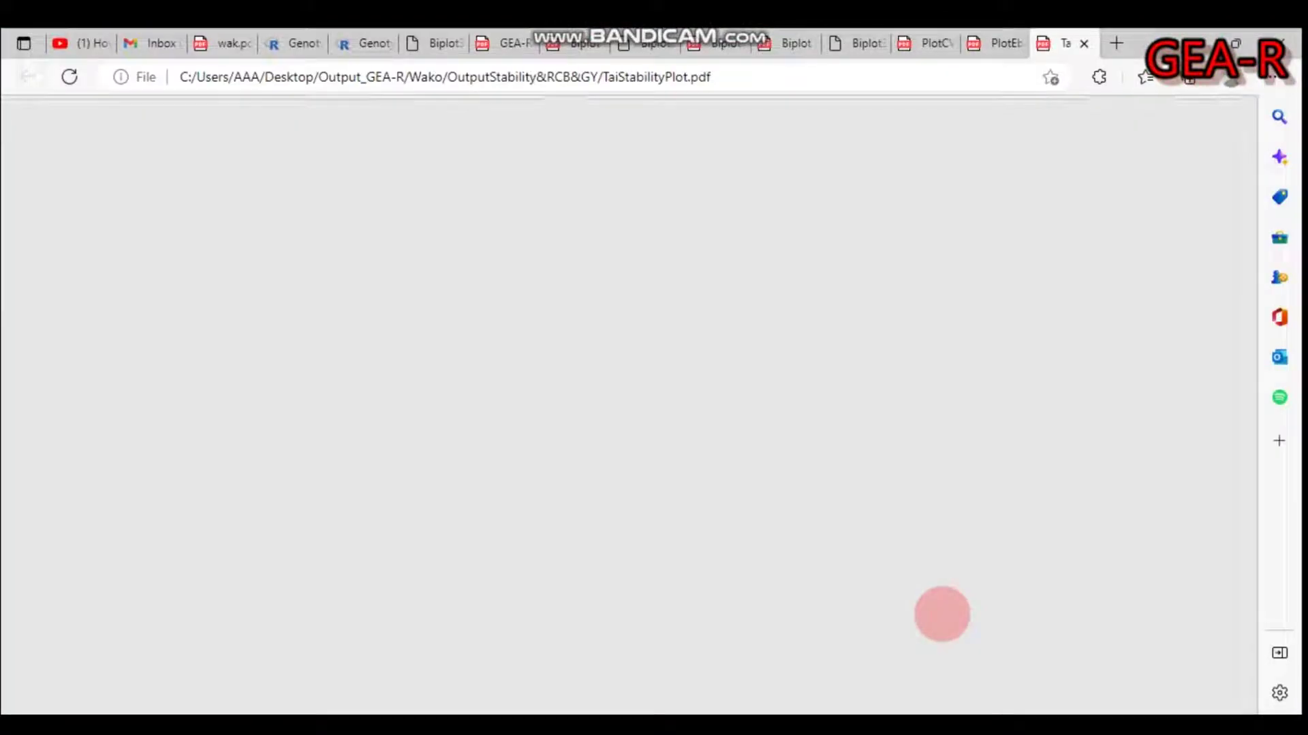
scroll(1253, 320, "down", 2)
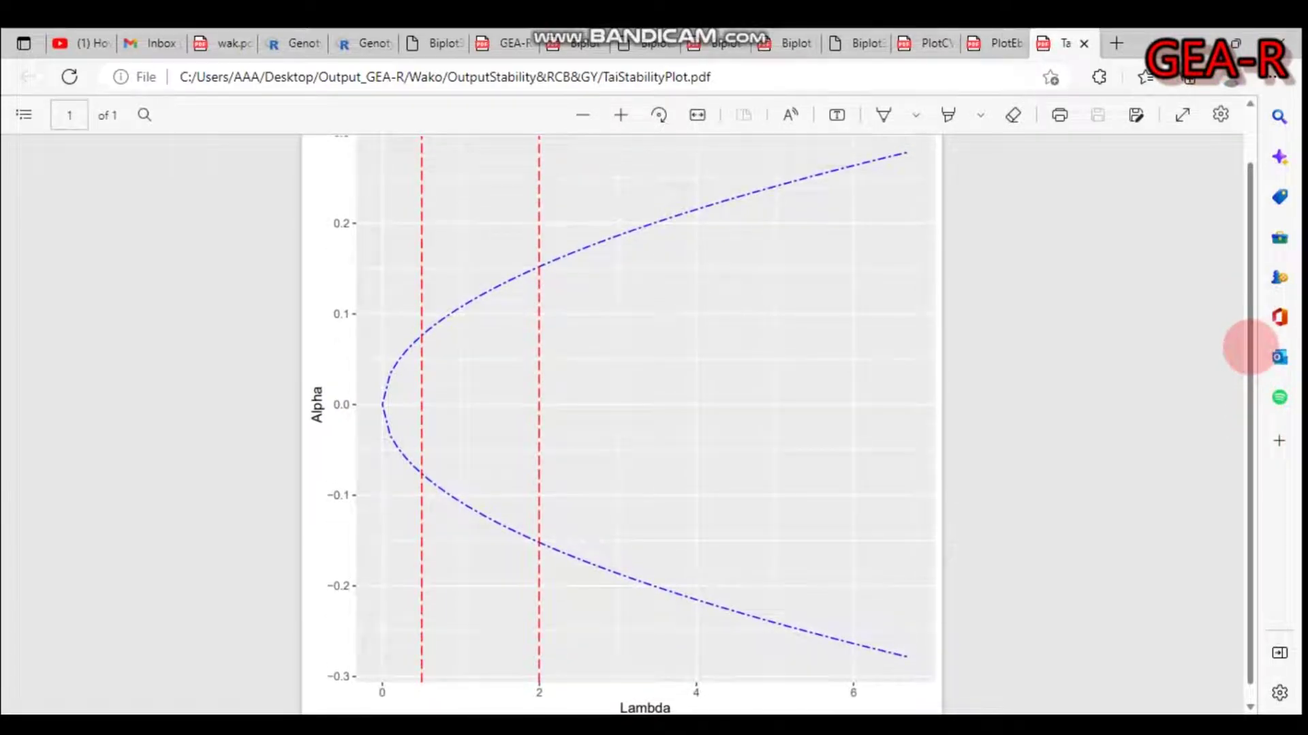
key("alt+Tab")
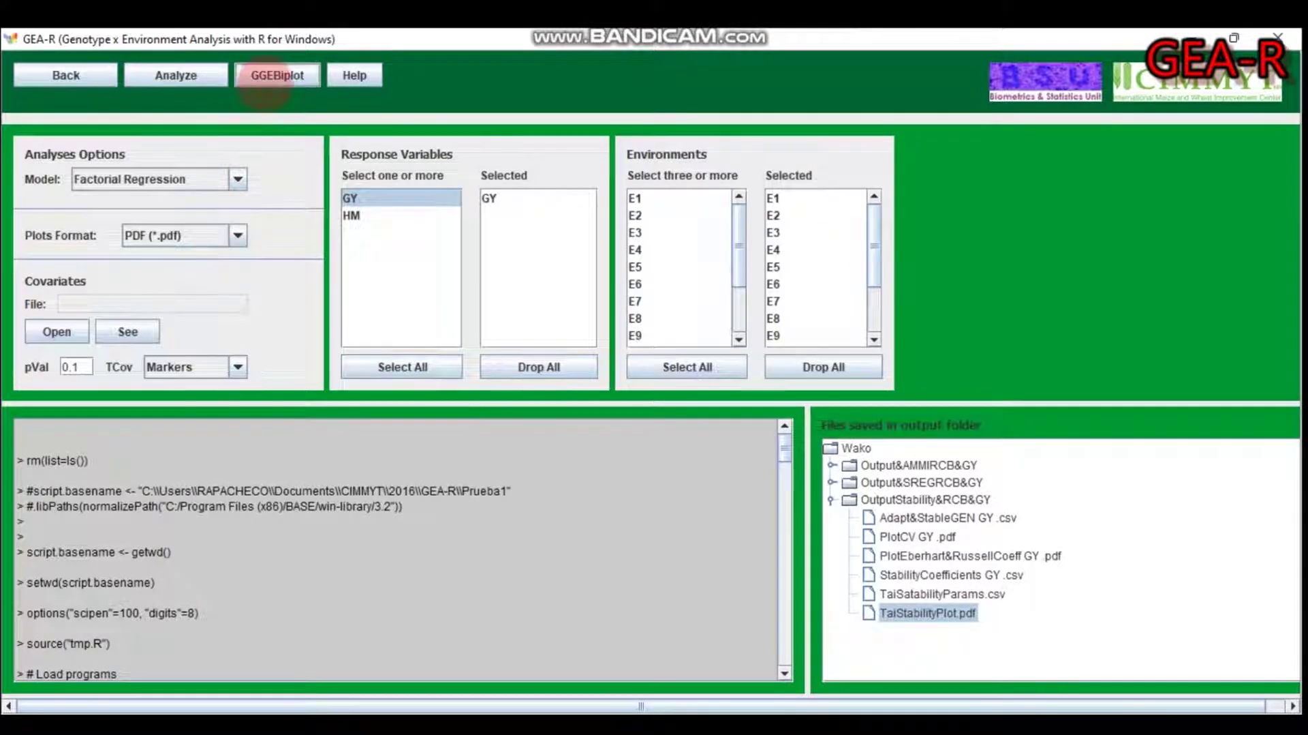
- Run GGEBiplot with GH column-metric preserving SVP, tester-centred G+GE and 0.No scaling
left_click(266, 84)
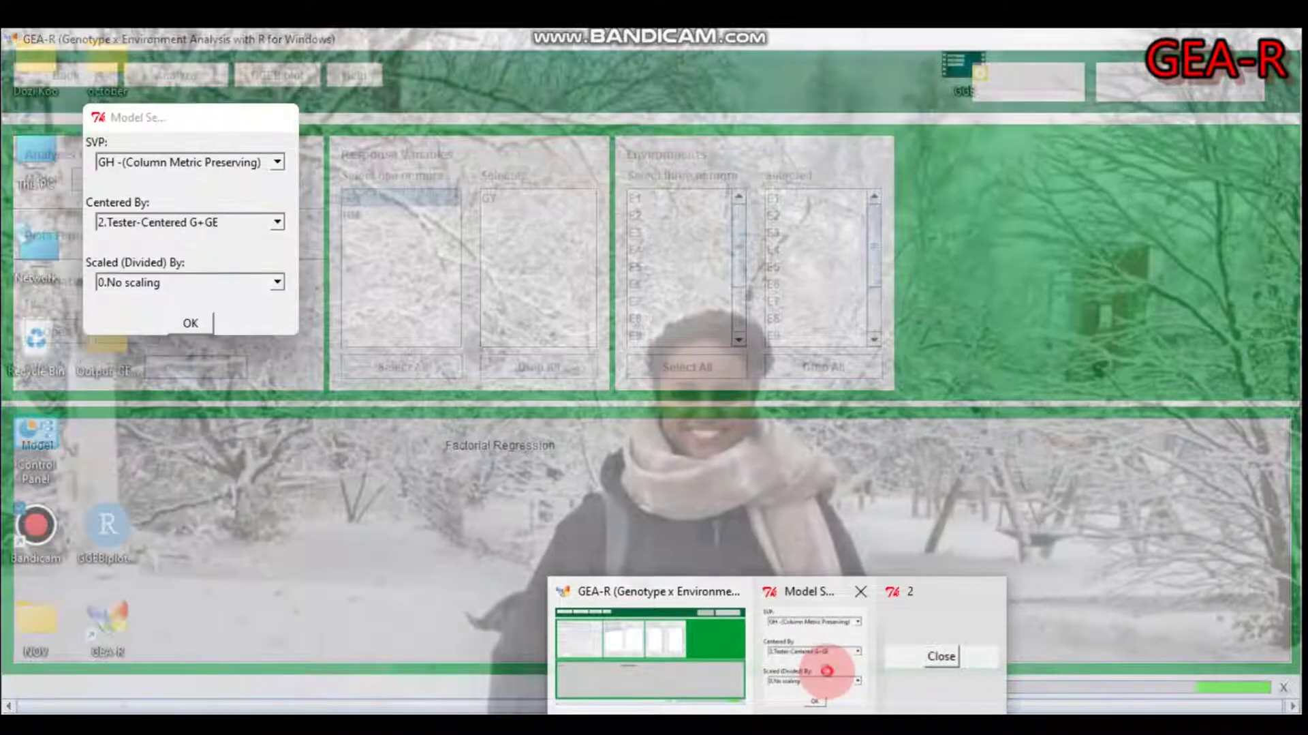
left_click(827, 668)
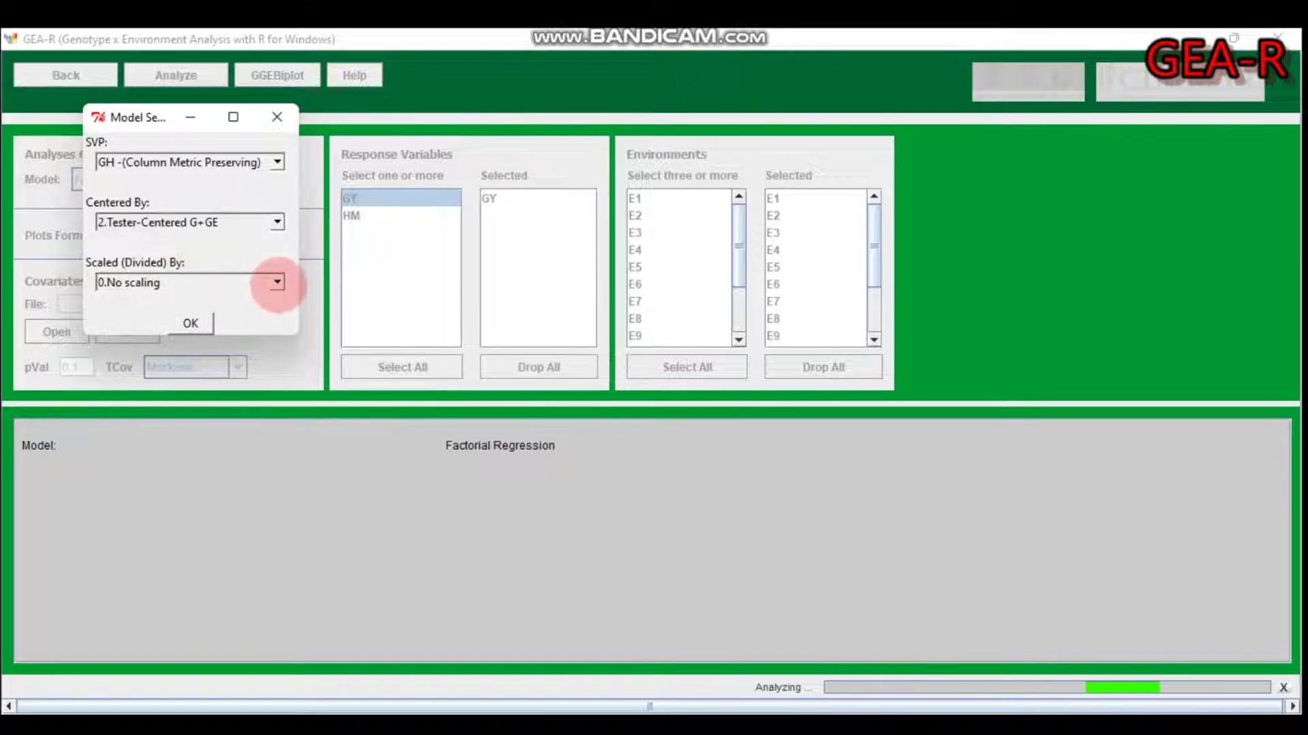
left_click(276, 283)
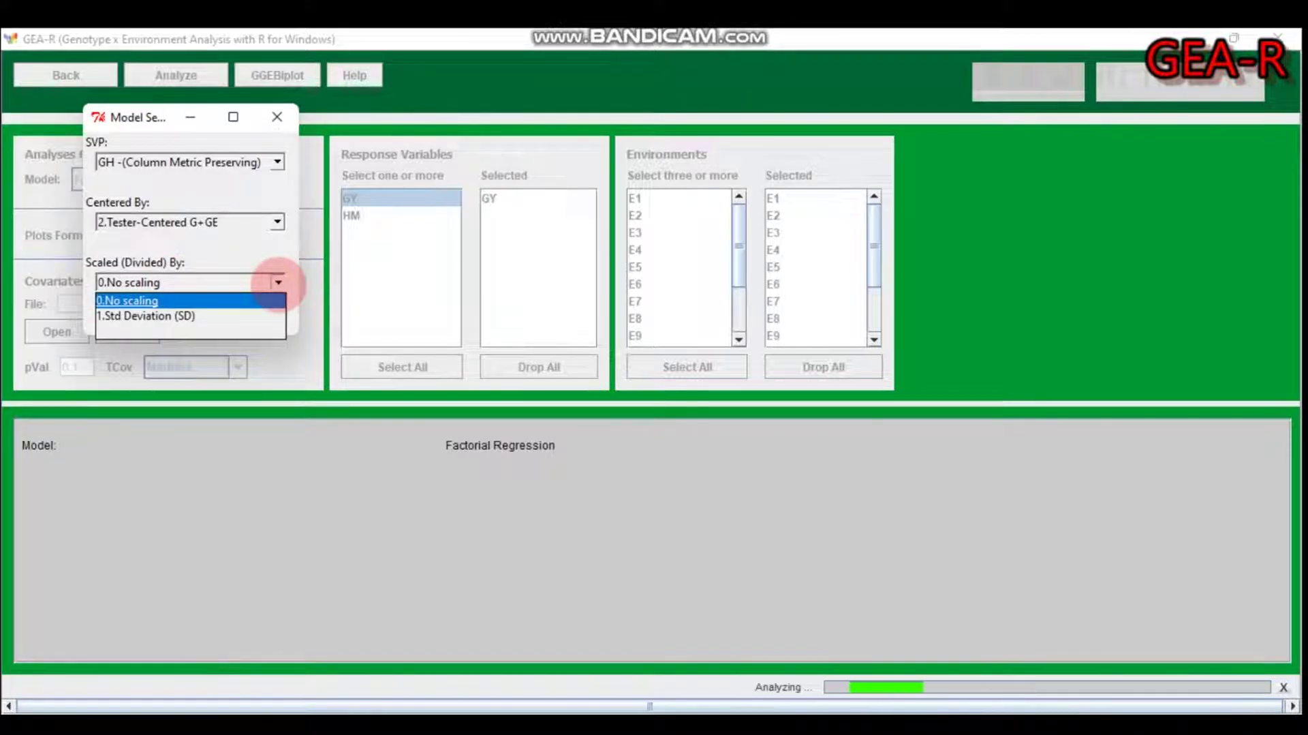
left_click(277, 282)
left_click(190, 323)
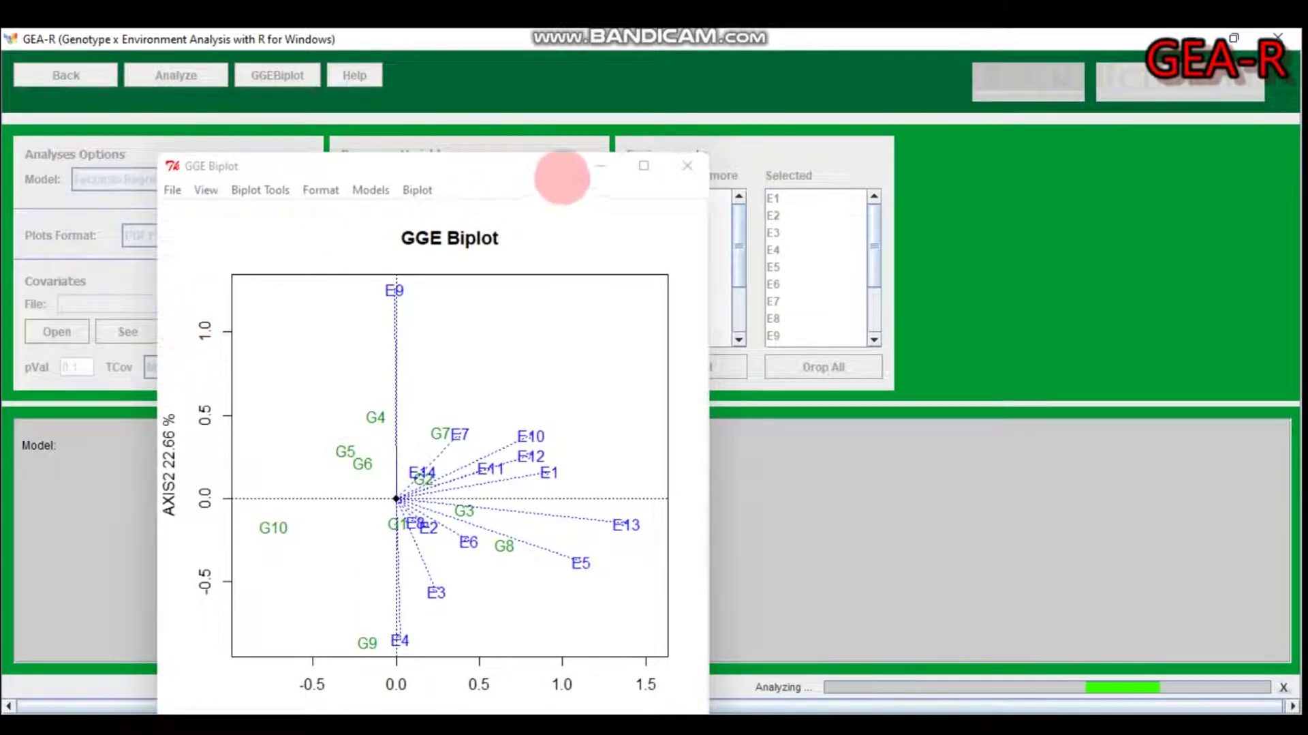
- Maximize the GGE Biplot window, show Mean vs. Stability, then choose Compare two Genotypes
left_click(642, 167)
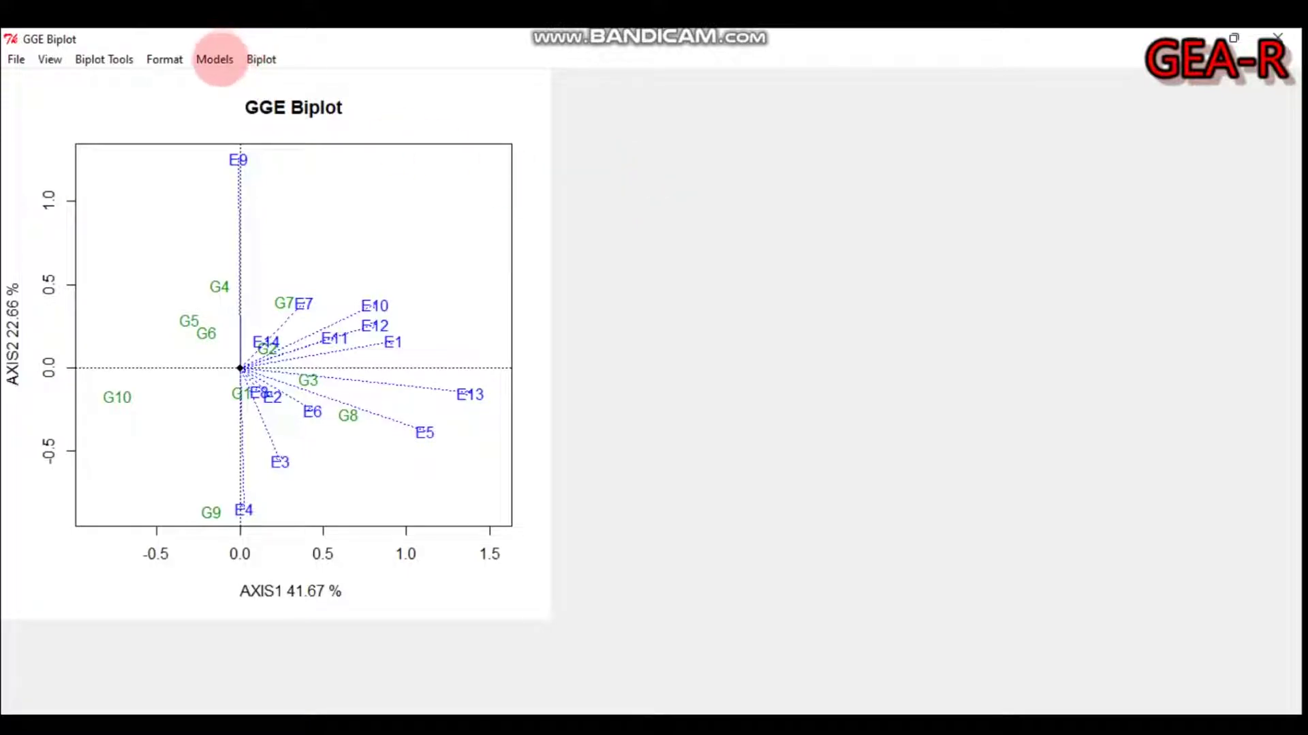
left_click(104, 58)
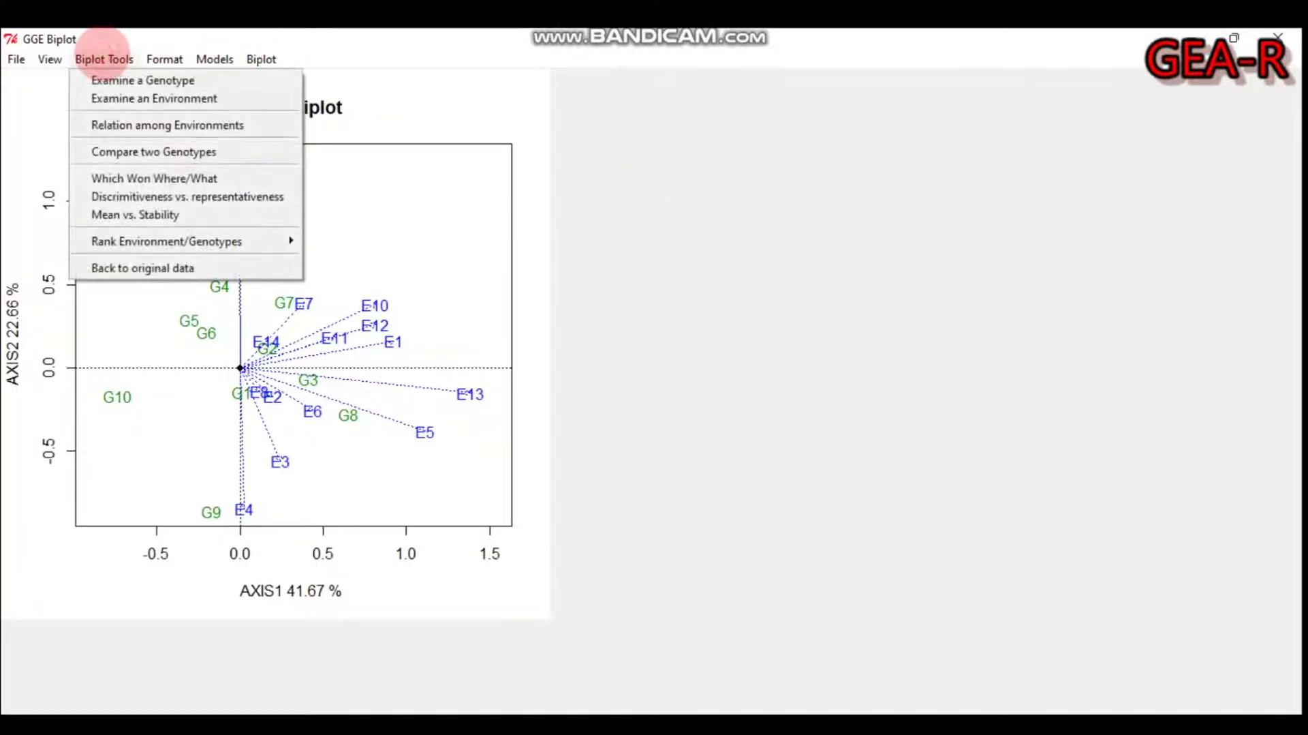
left_click(132, 214)
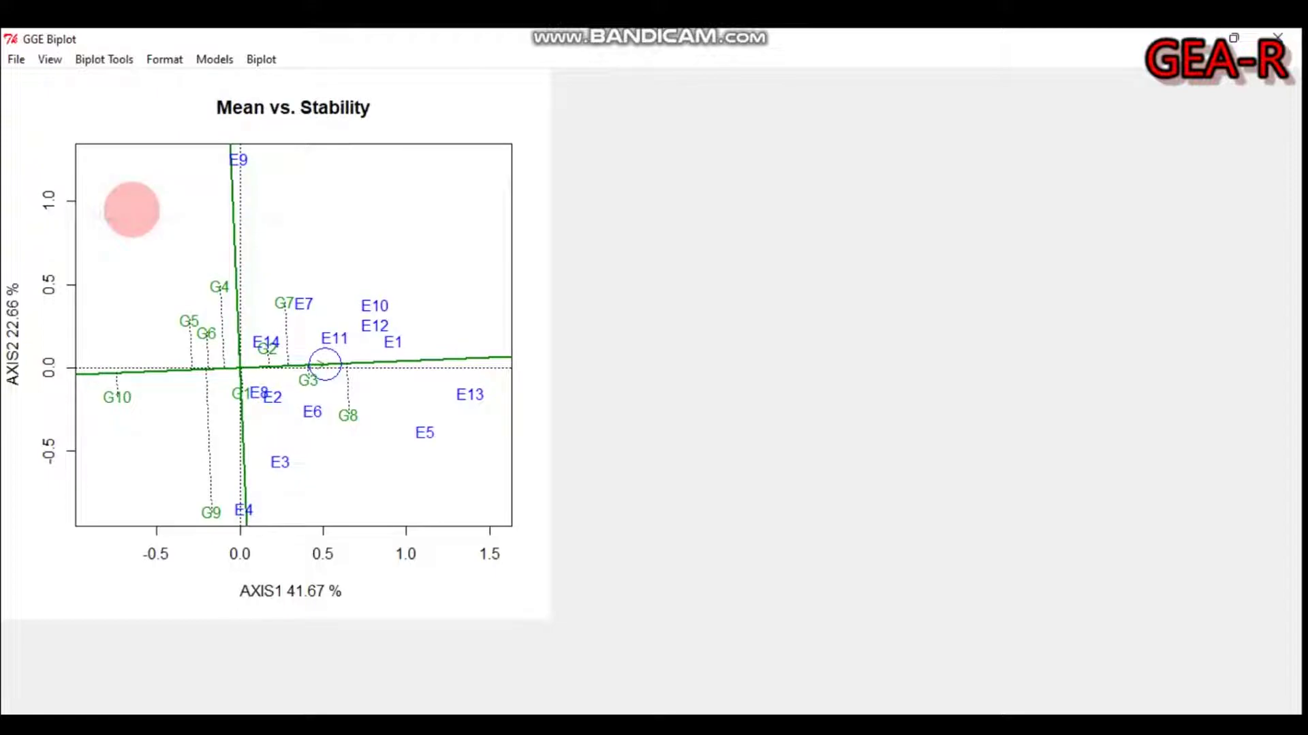
left_click(99, 59)
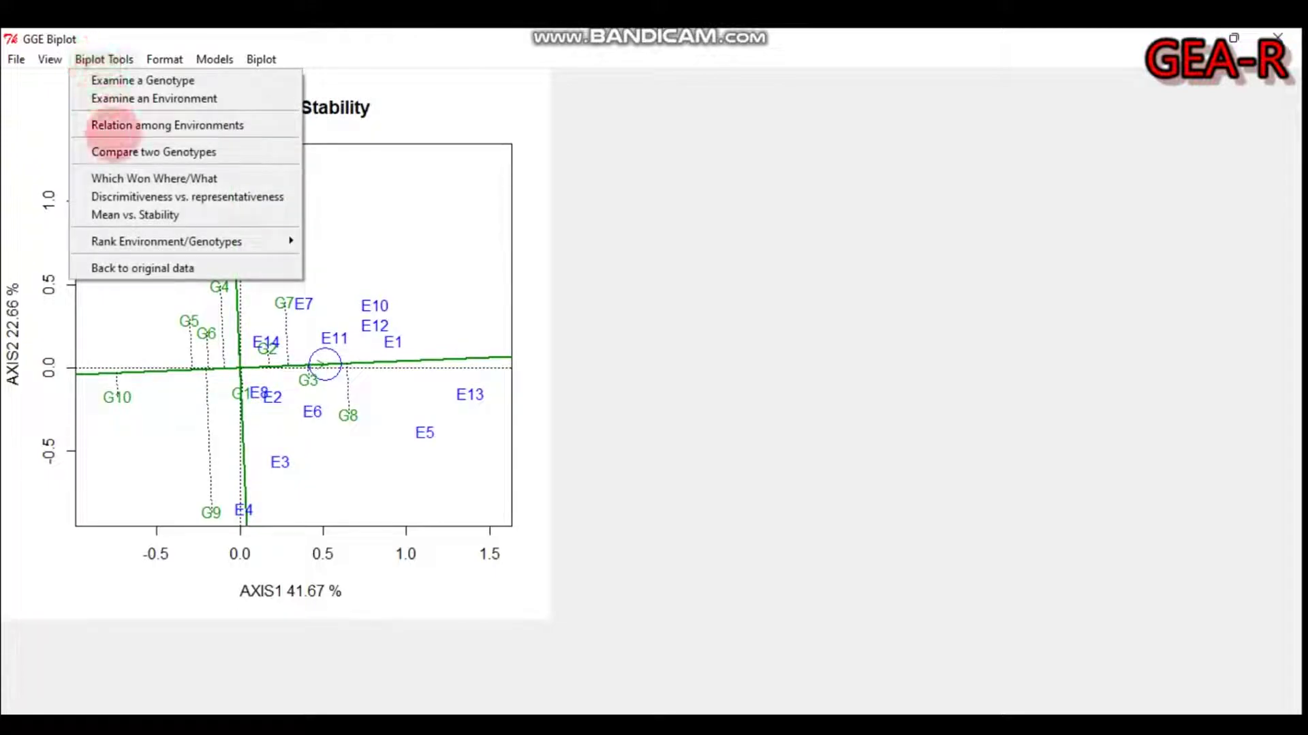
left_click(117, 152)
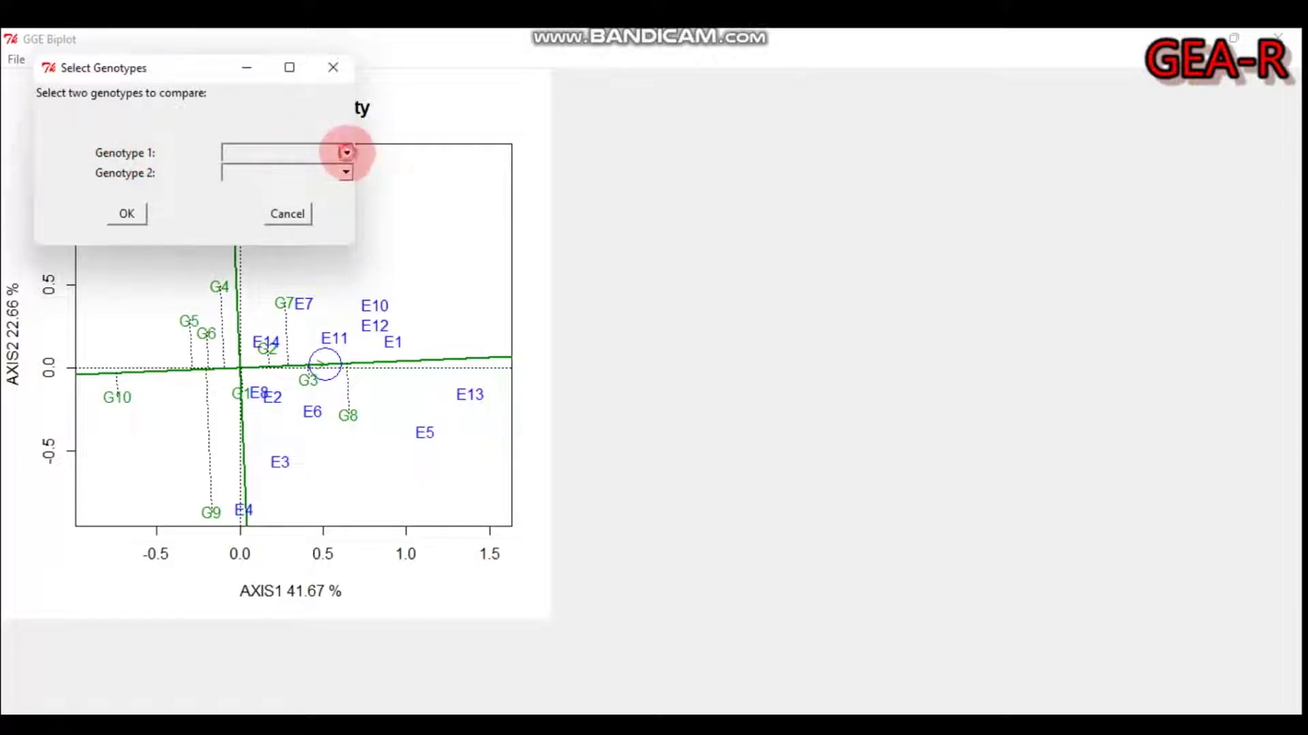
- Set Genotype 1 to G2 and Genotype 2 to G10 and draw their comparison
left_click(347, 152)
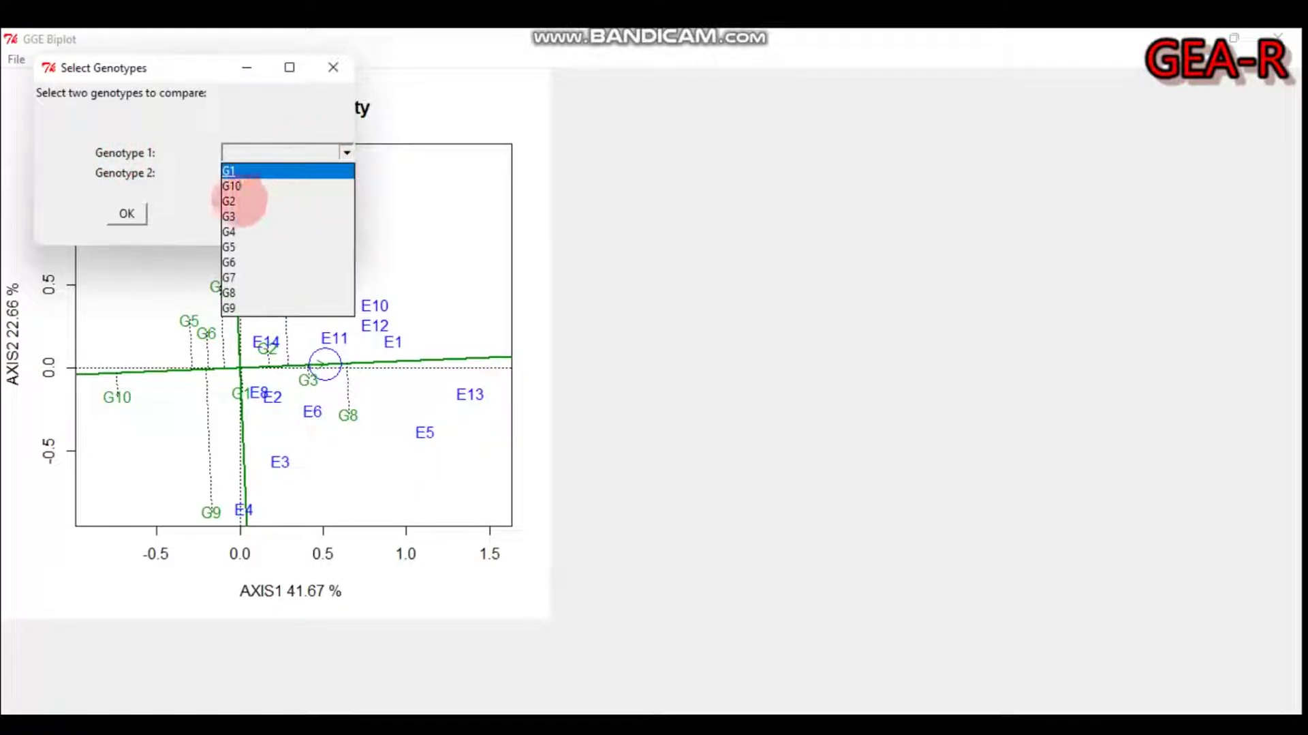
left_click(232, 201)
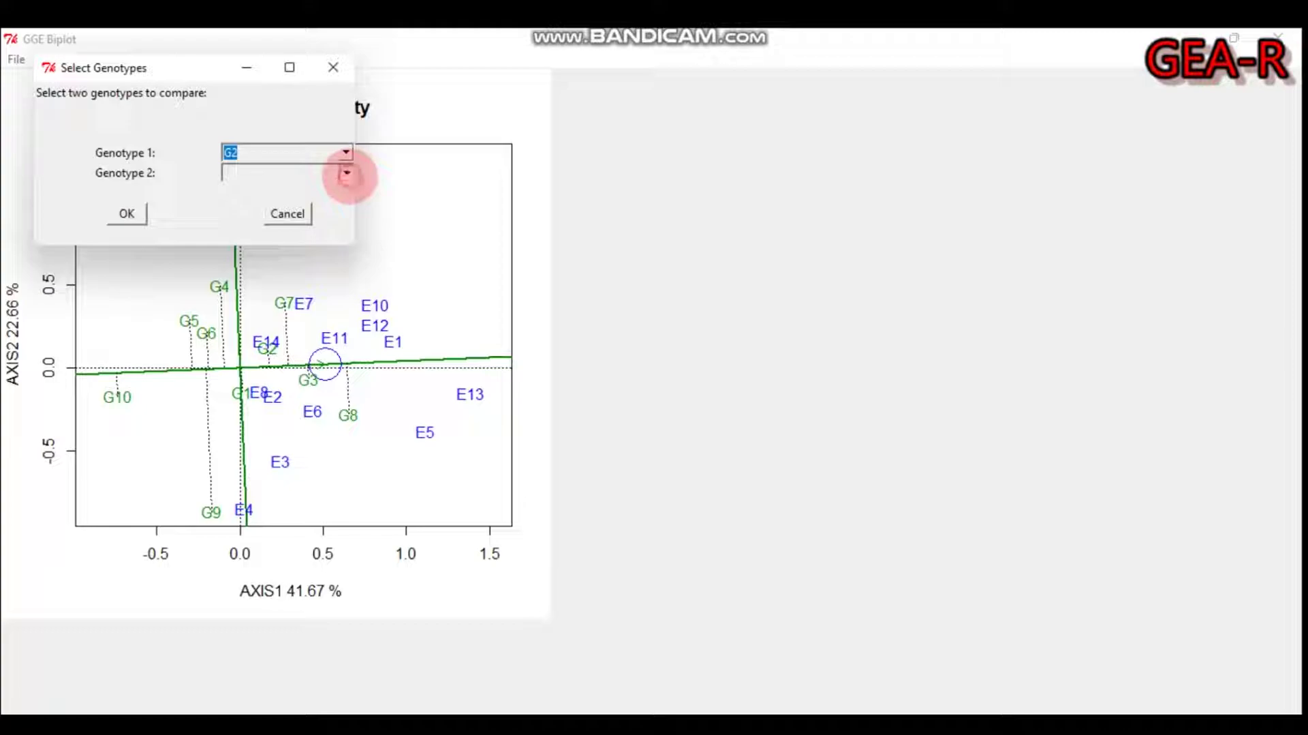
left_click(347, 172)
left_click(232, 221)
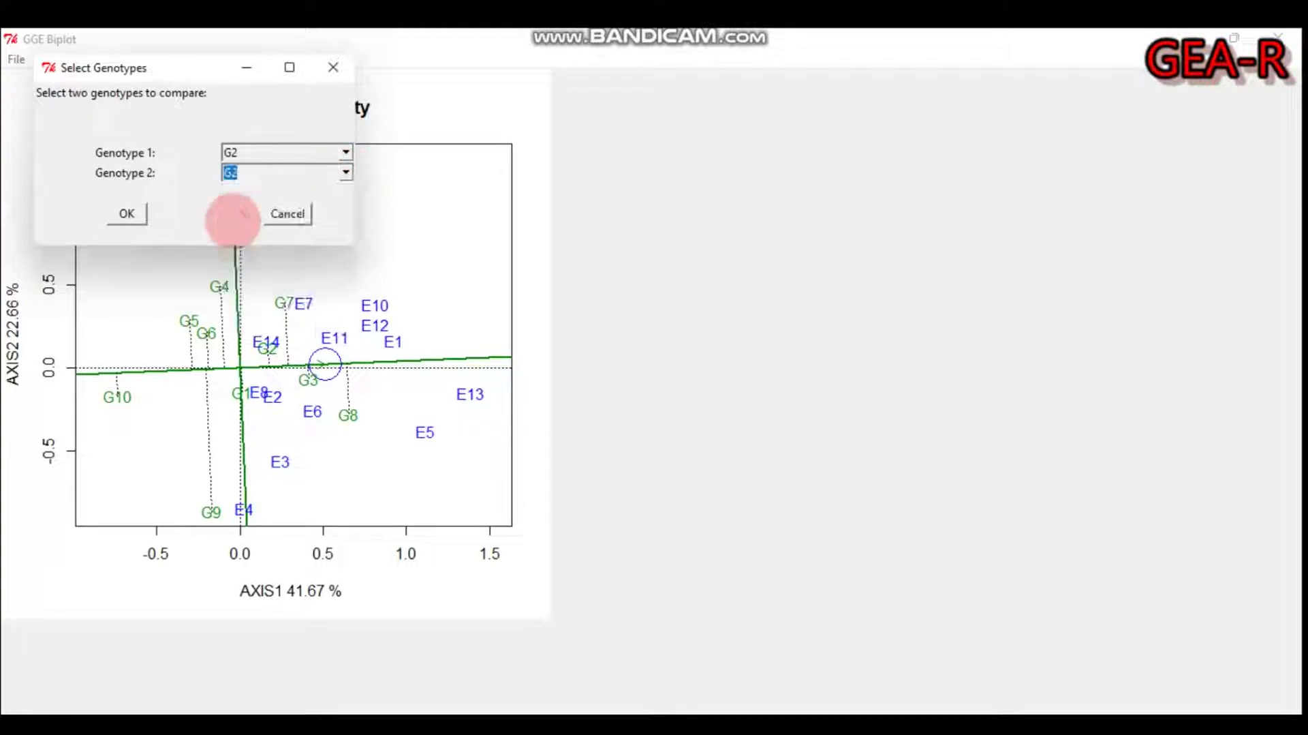
left_click(347, 172)
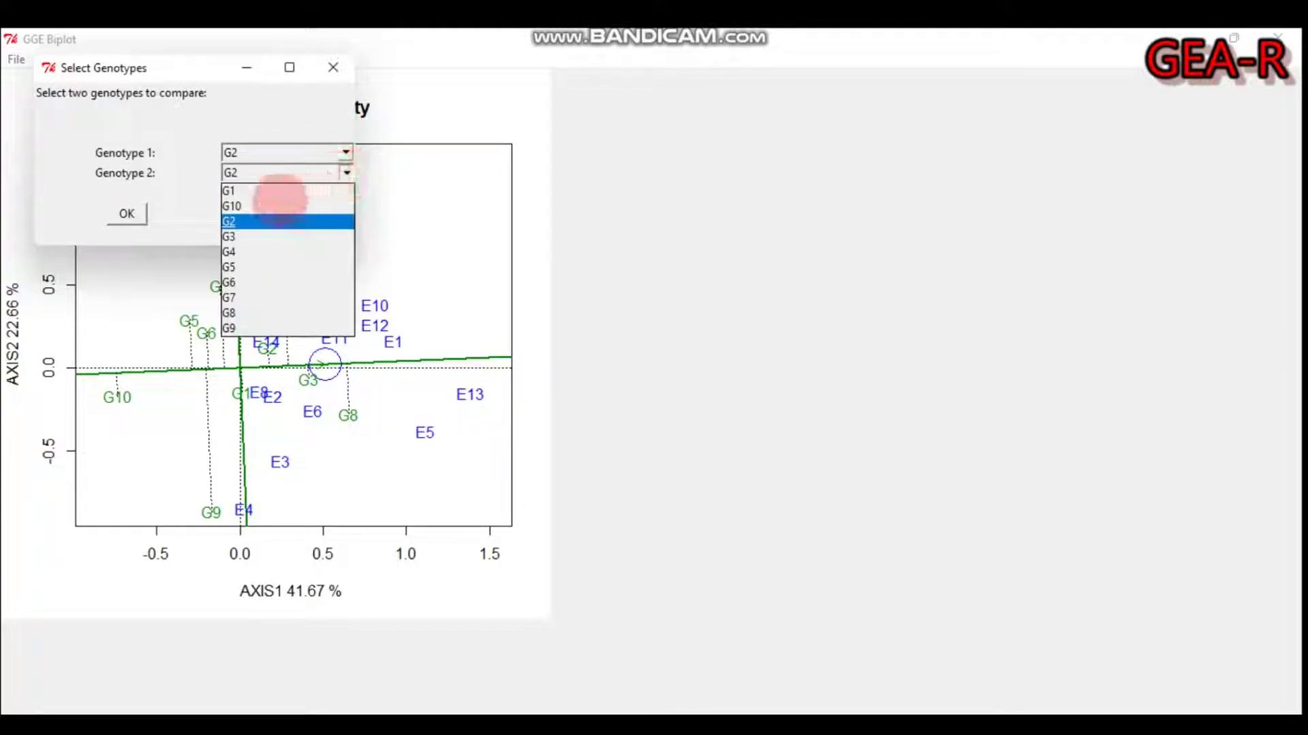
left_click(266, 205)
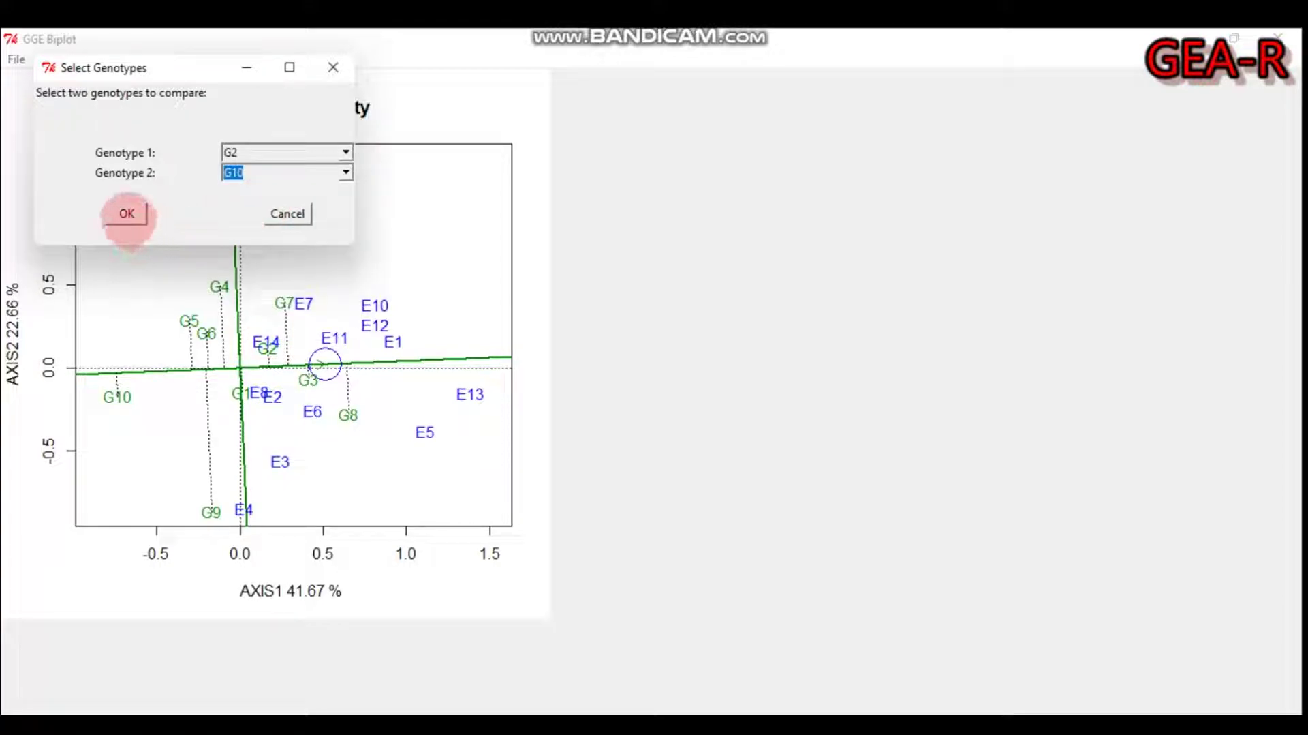
left_click(127, 213)
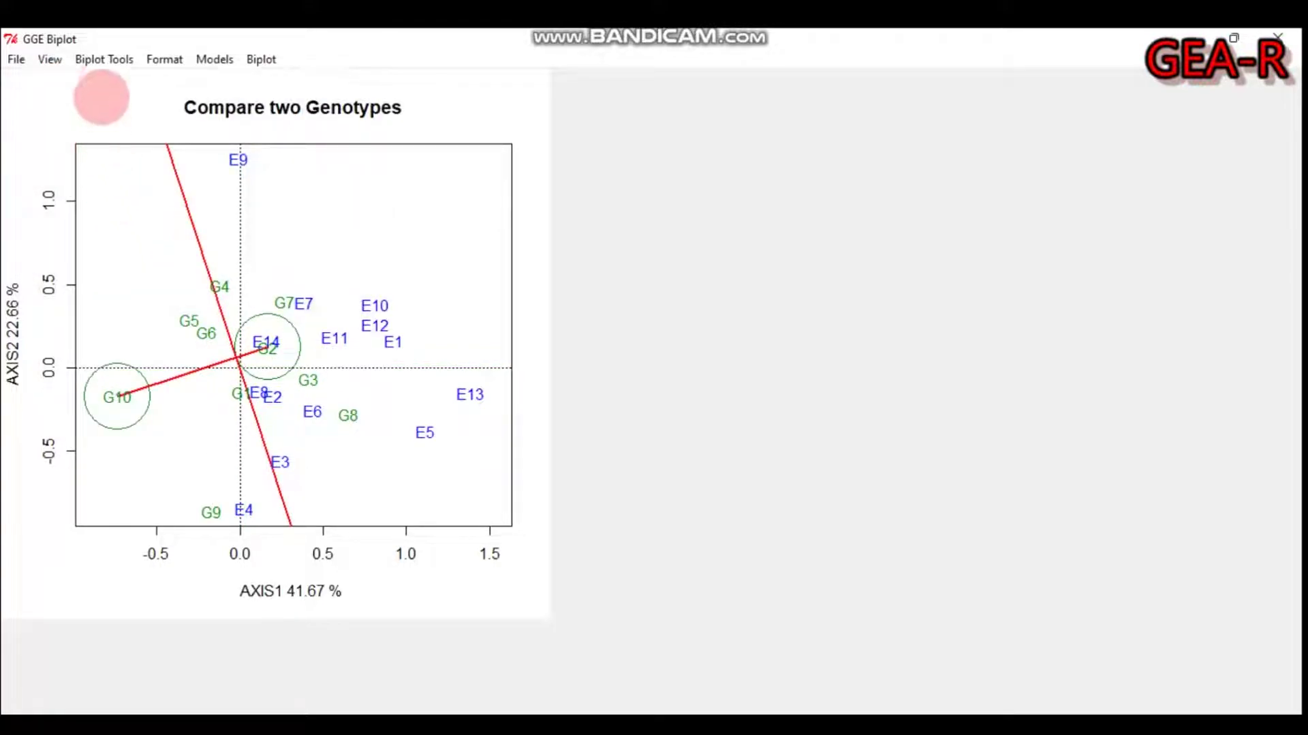
left_click(105, 60)
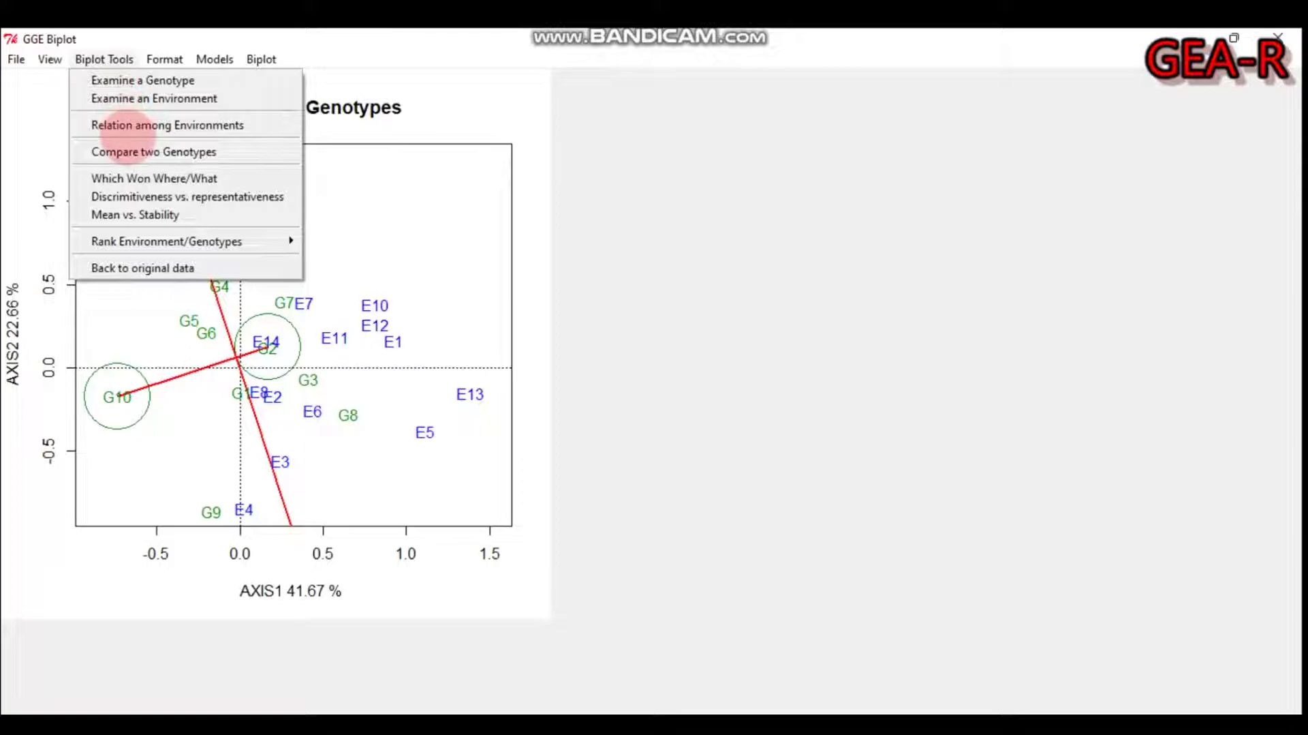
- Display the relation-among-environments biplot, then the Examine a Genotype biplot for G10, and reveal the ranking options
left_click(125, 127)
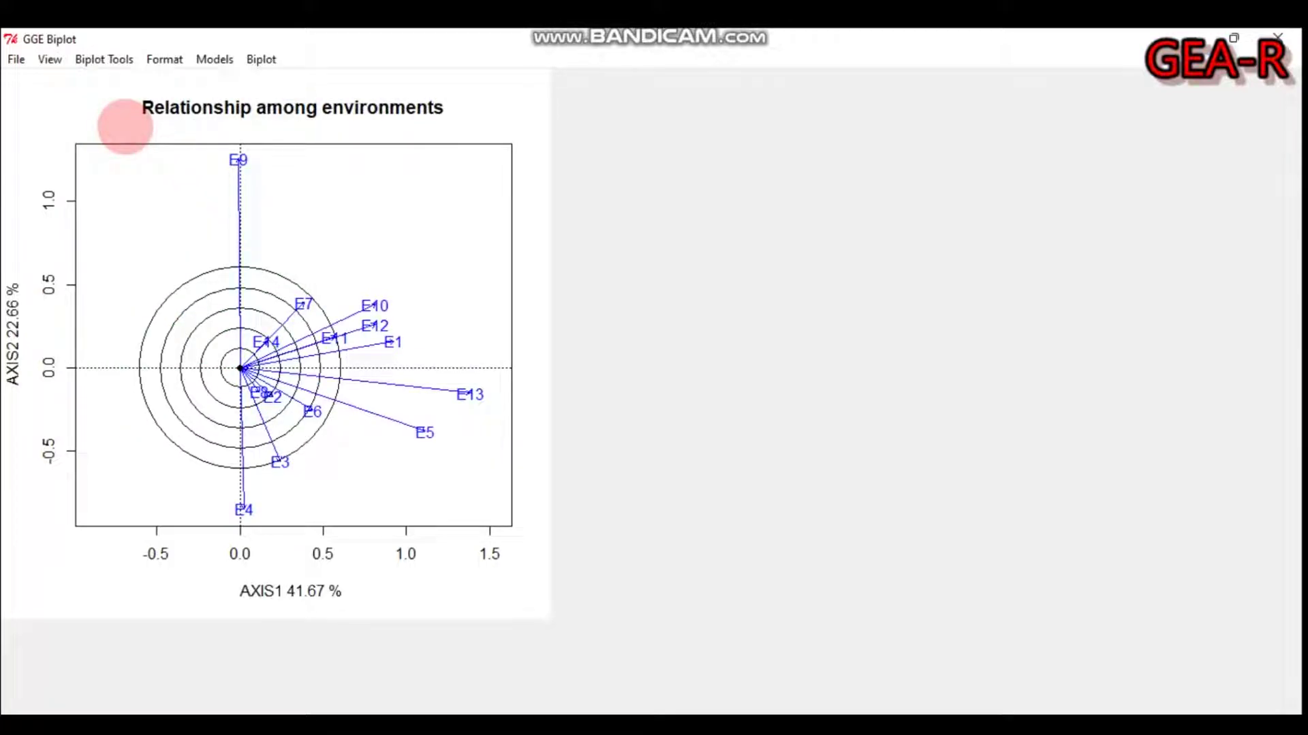
left_click(103, 59)
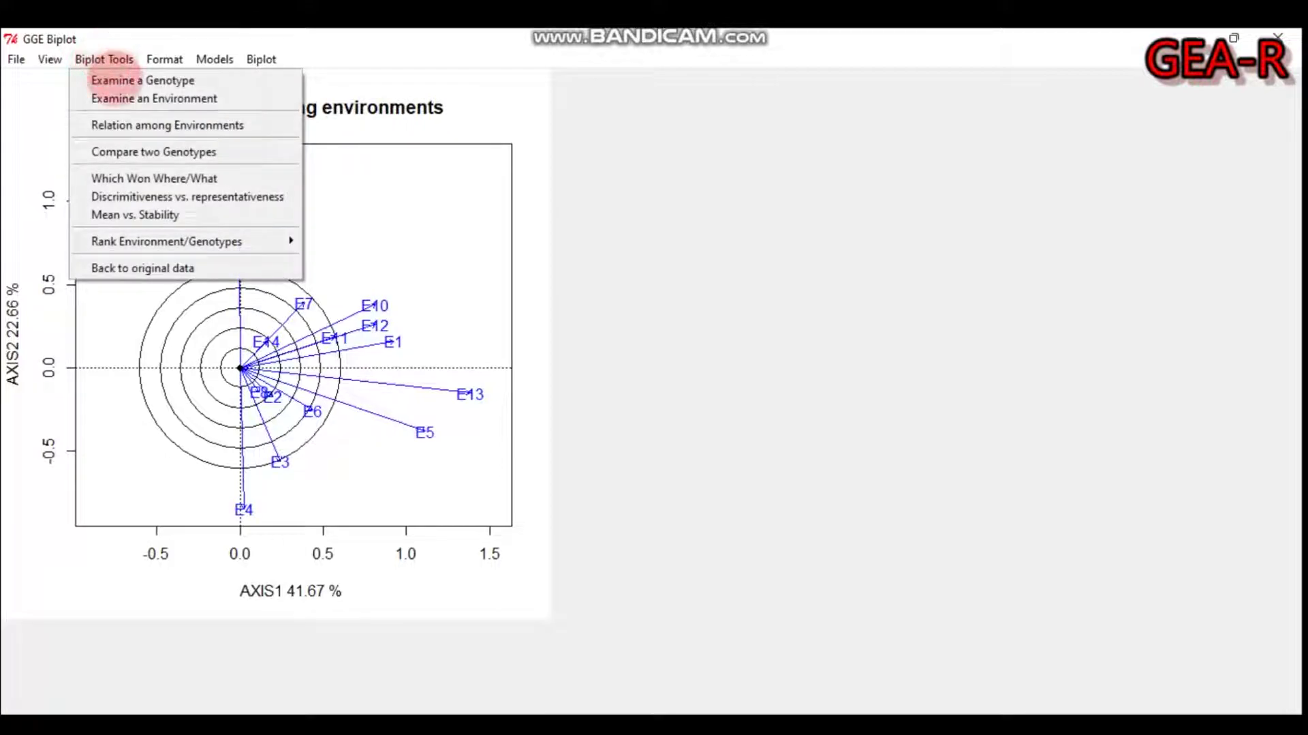
left_click(116, 81)
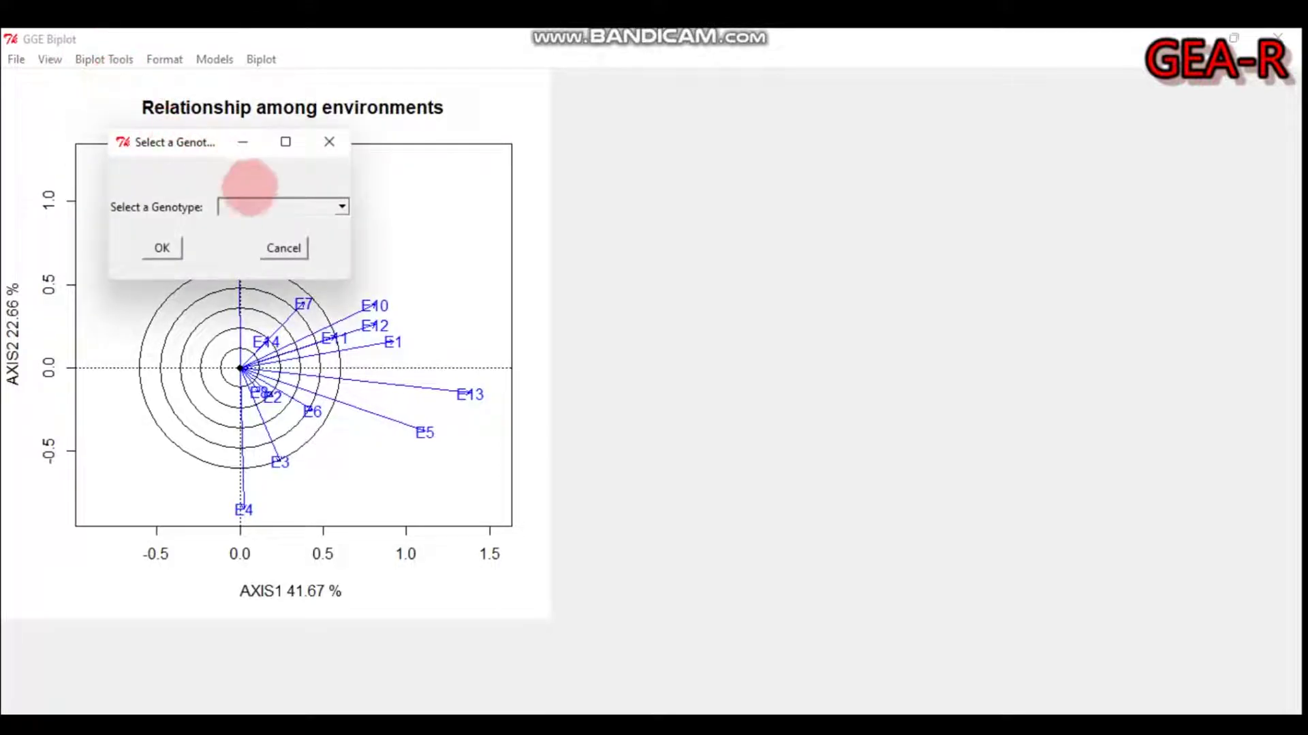
left_click(343, 207)
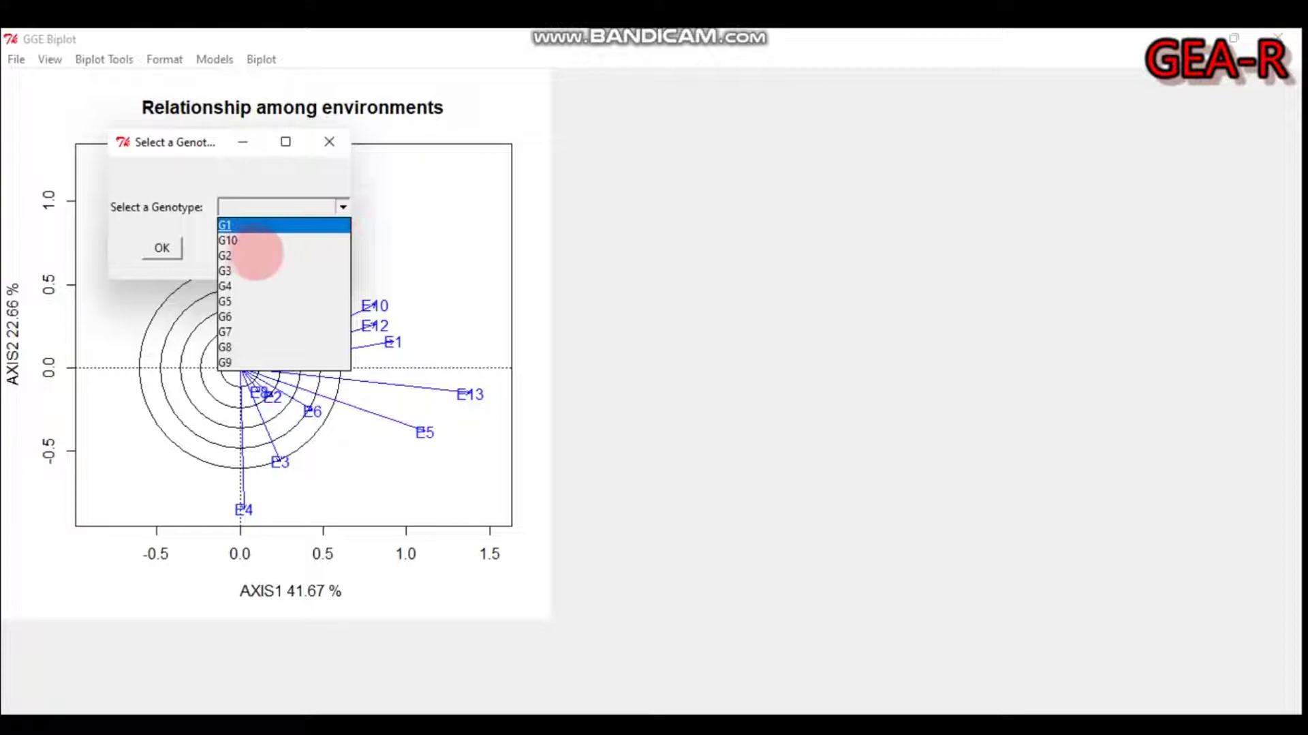
left_click(232, 241)
left_click(163, 247)
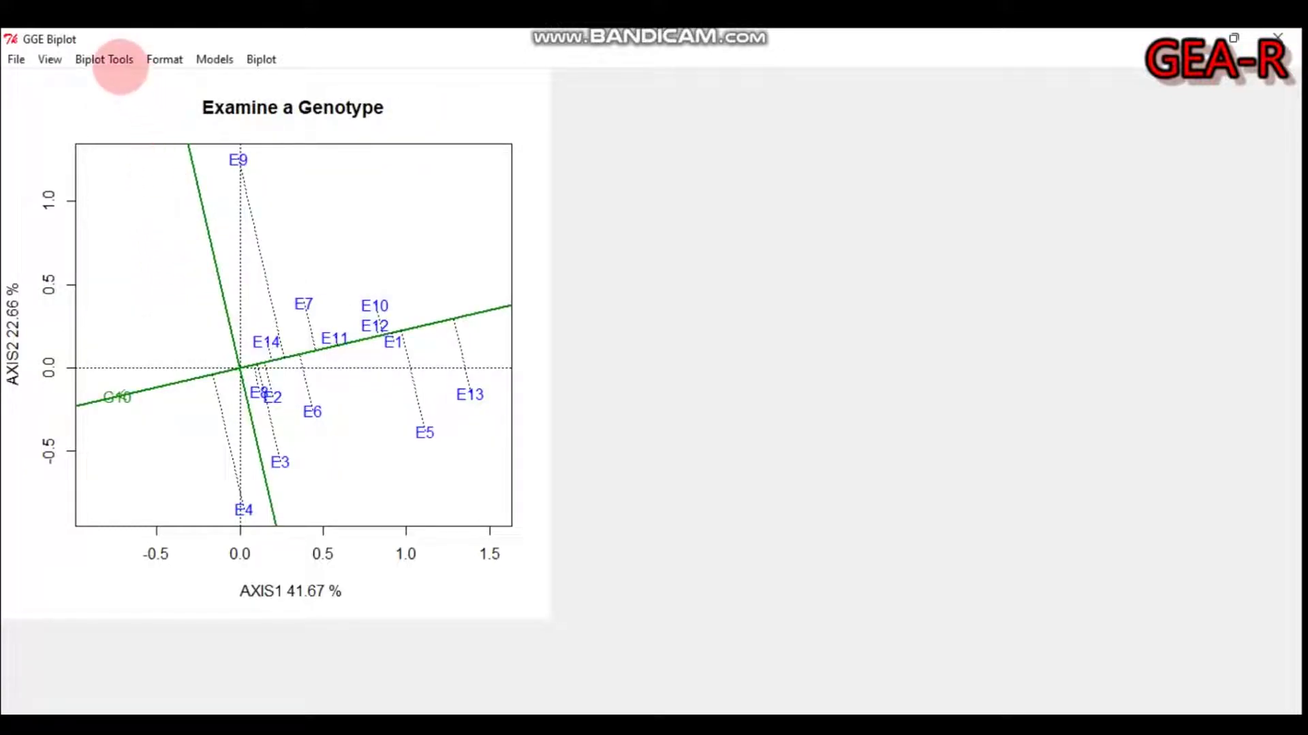
left_click(114, 61)
mouse_move(140, 244)
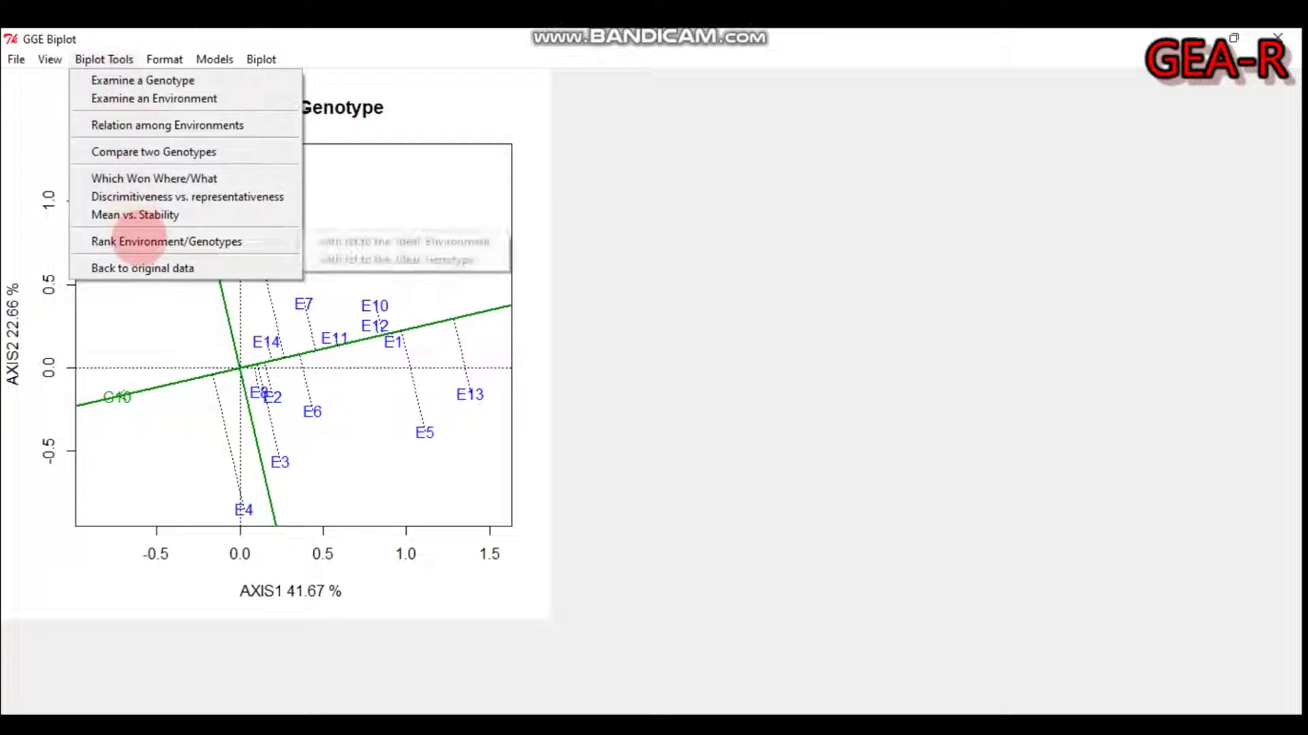